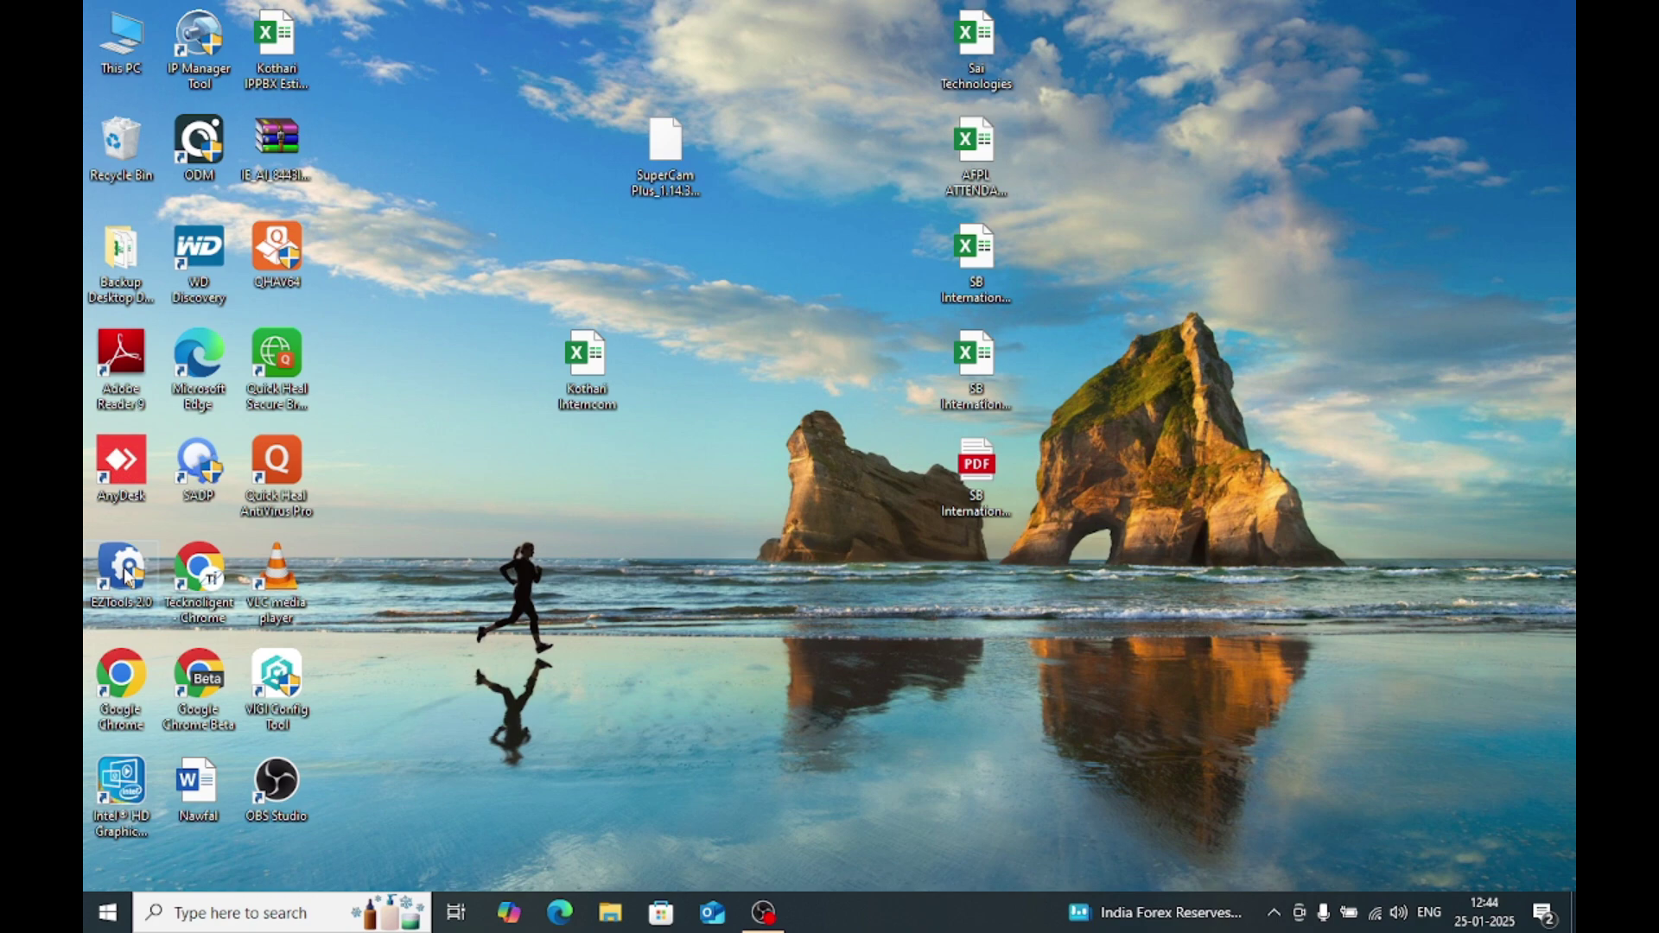
Step: Launch EZTools and open the NVR302-32S recorder's web login page in Chrome
{"action": "double_click", "coordinate": [128, 577]}
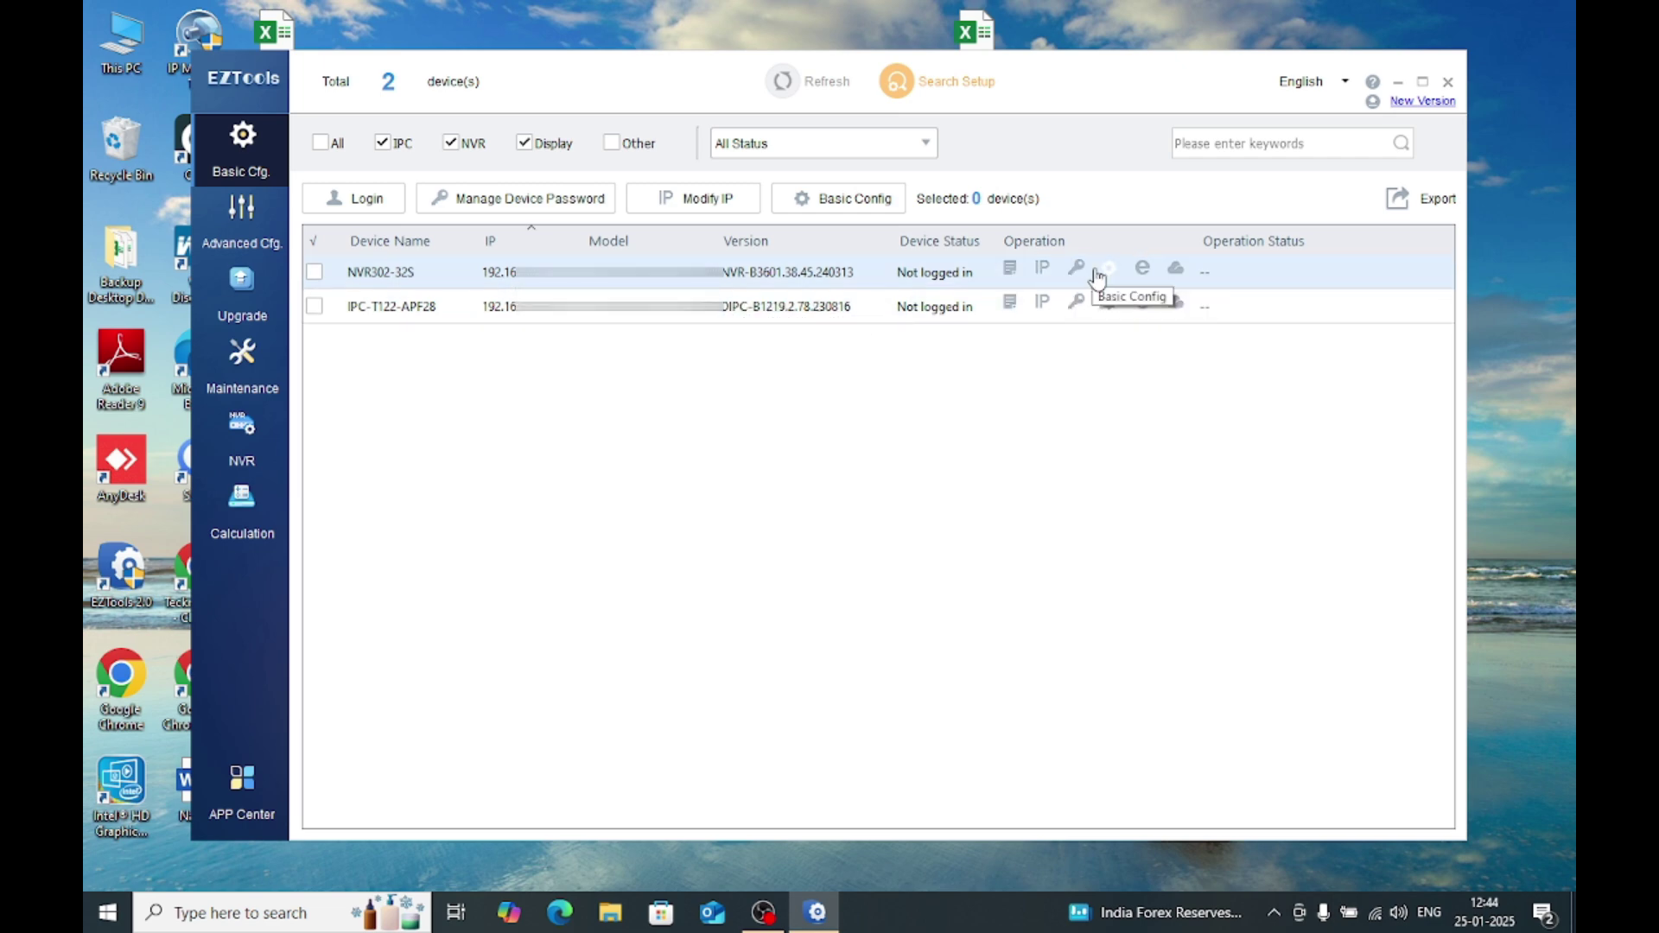
{"action": "left_click", "coordinate": [1145, 274]}
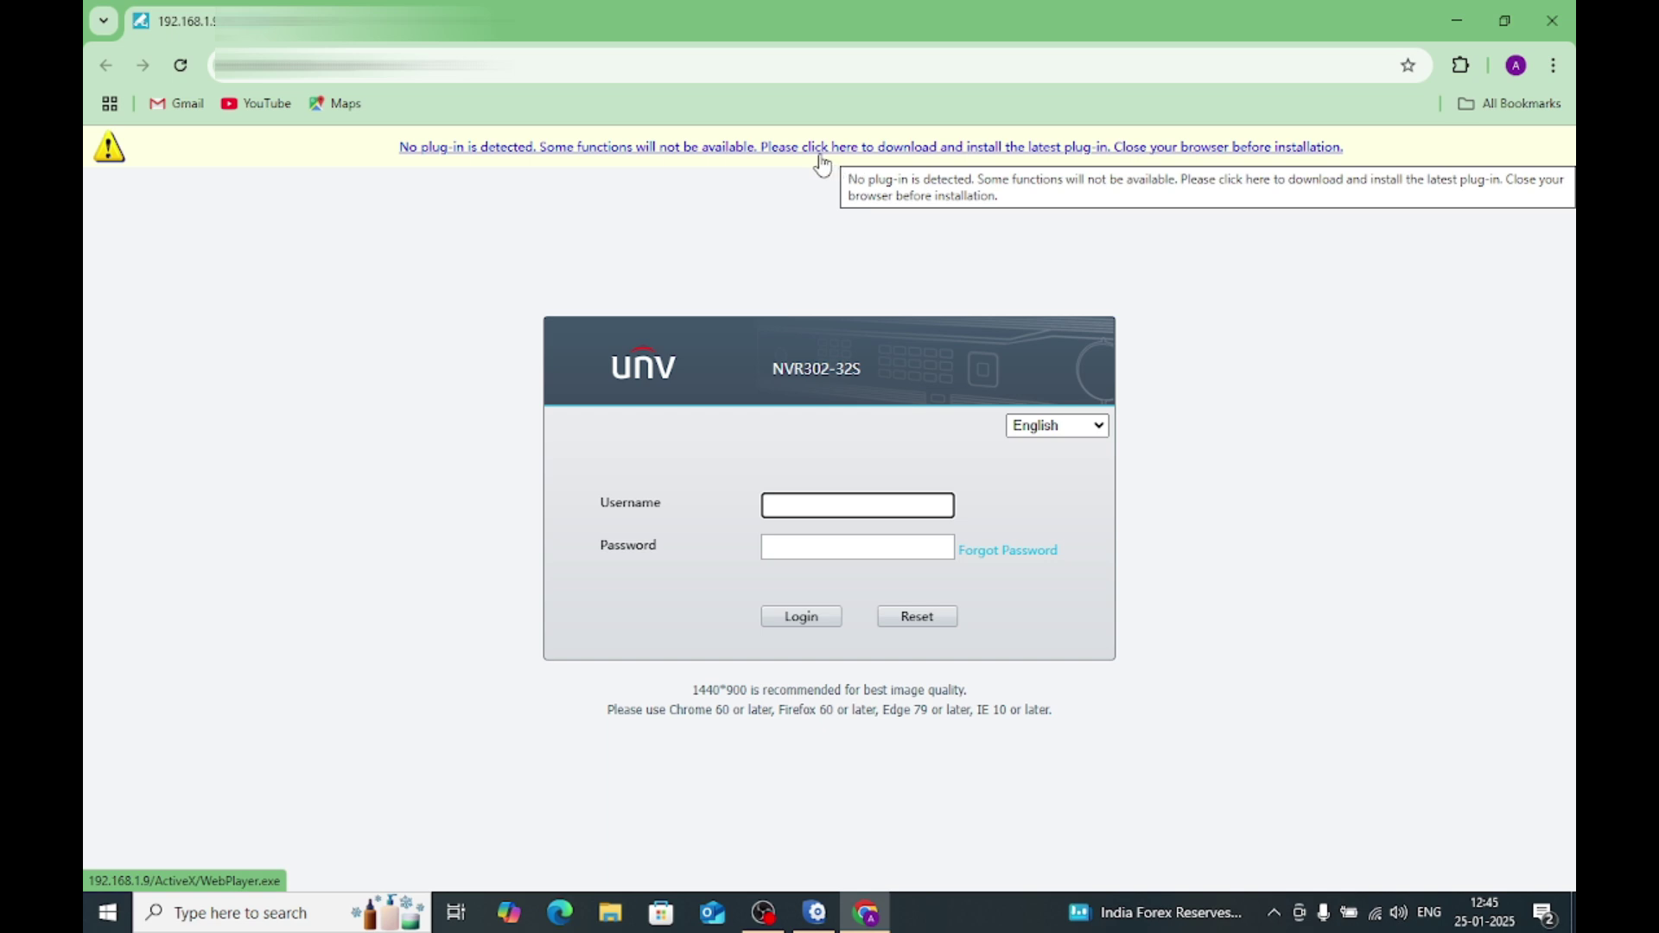
Step: Download the missing WebPlayer.exe plug-in (3.26 MB) and show its Downloads\Programs folder
{"action": "left_click", "coordinate": [777, 149]}
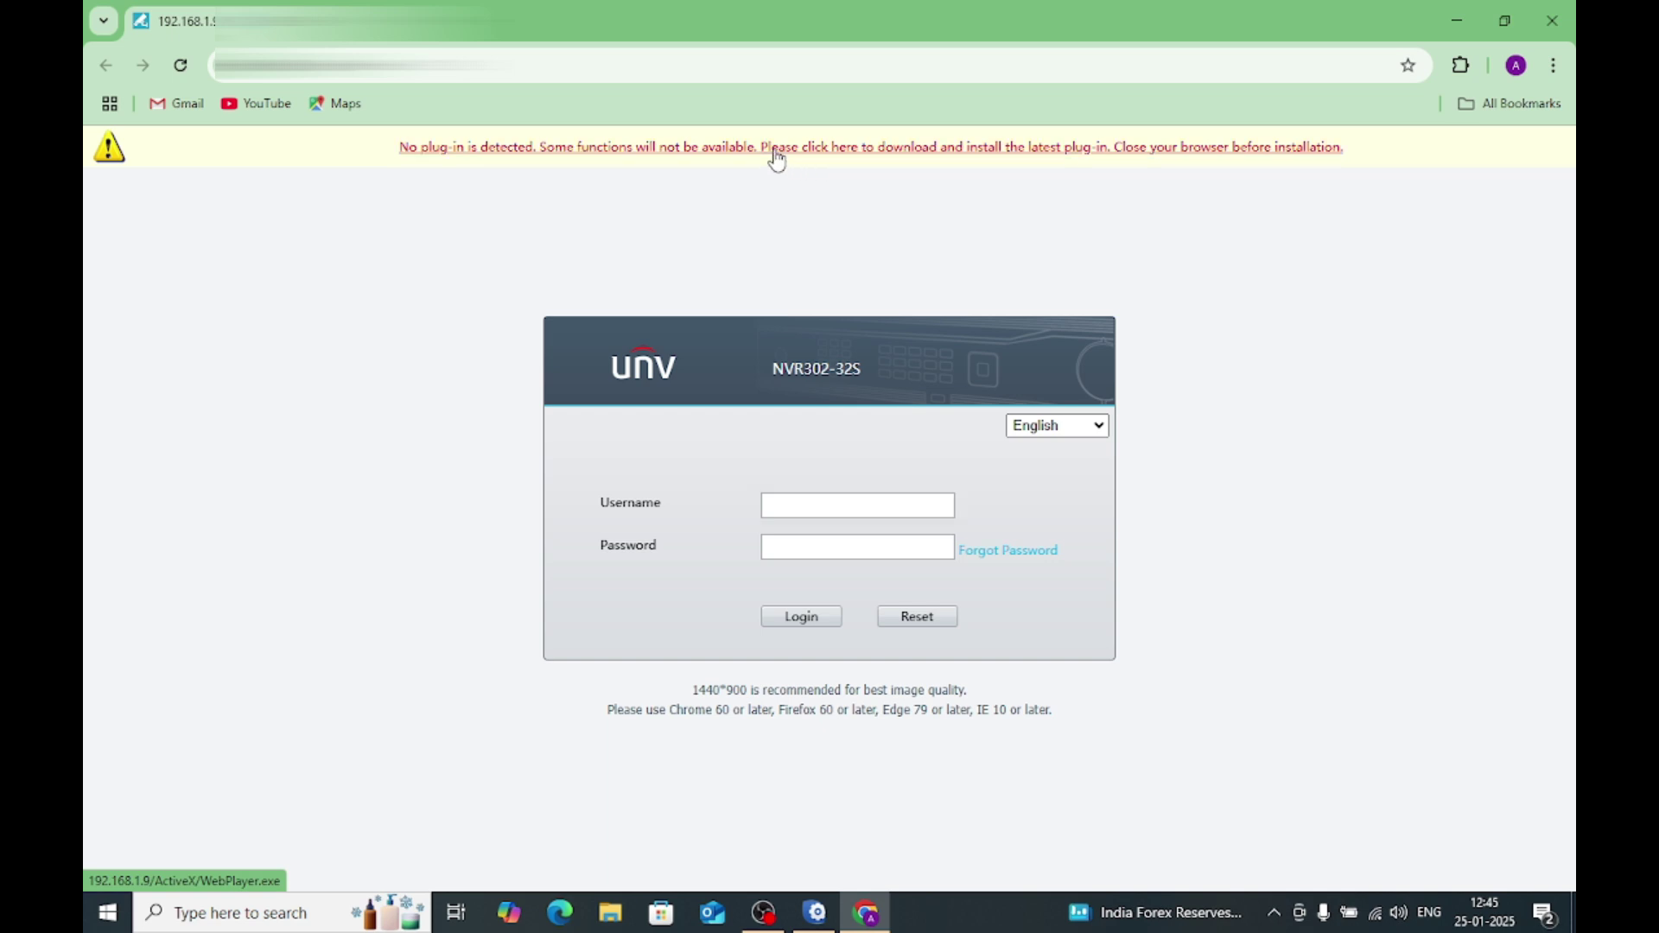
{"action": "left_click", "coordinate": [773, 530]}
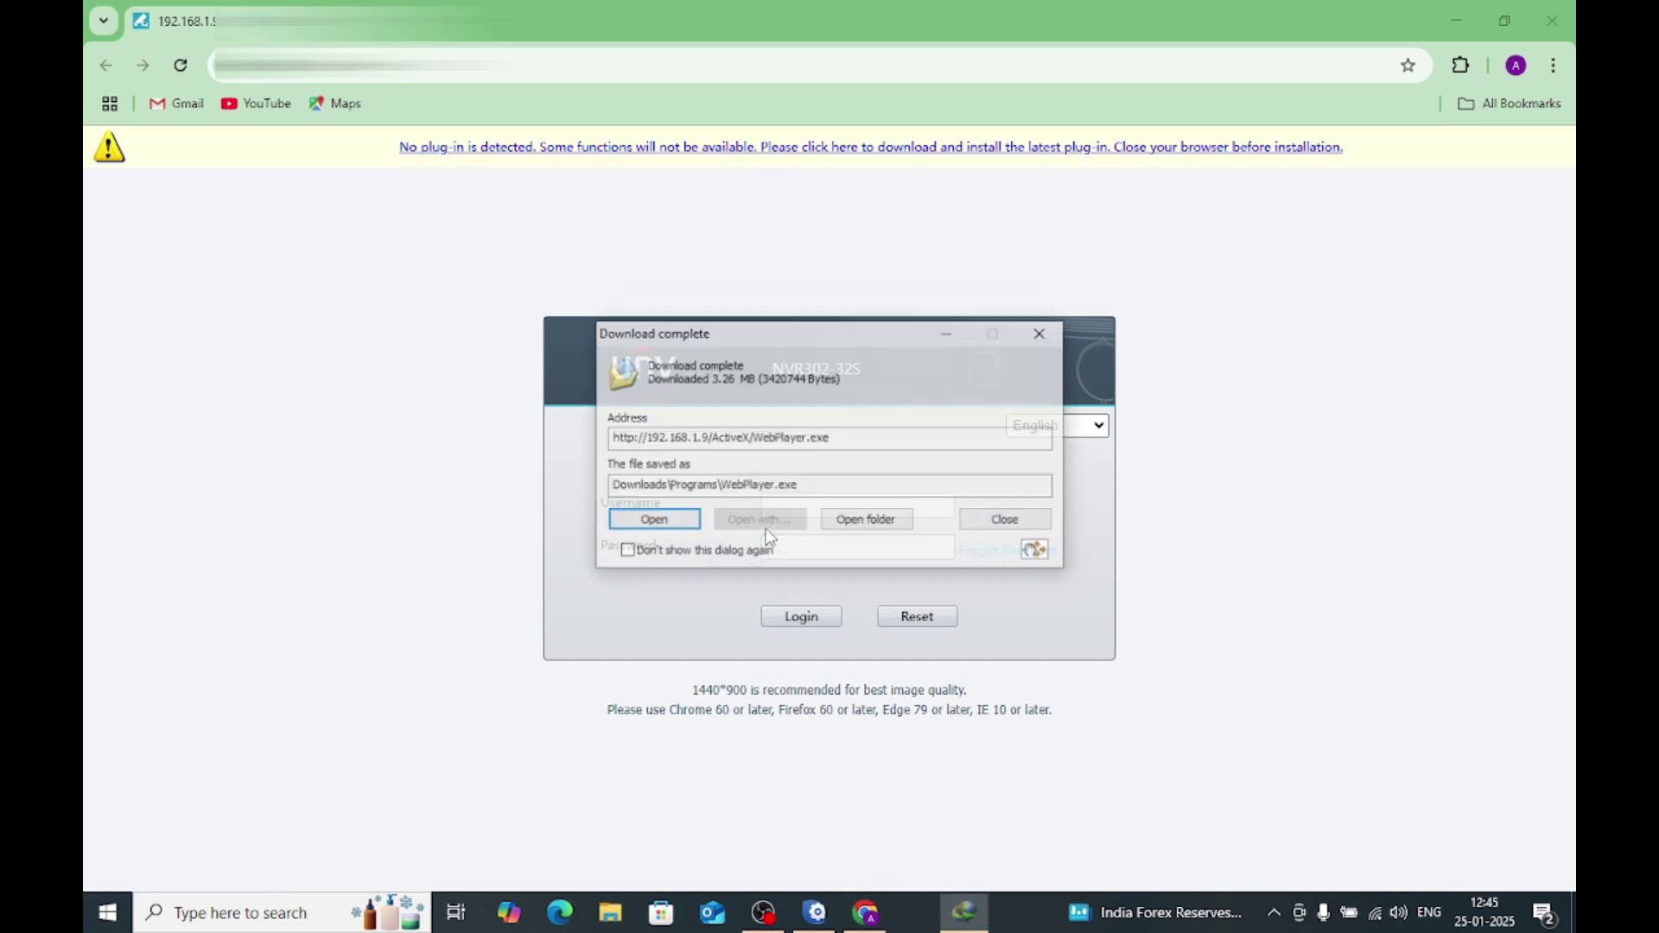
{"action": "left_click", "coordinate": [860, 524]}
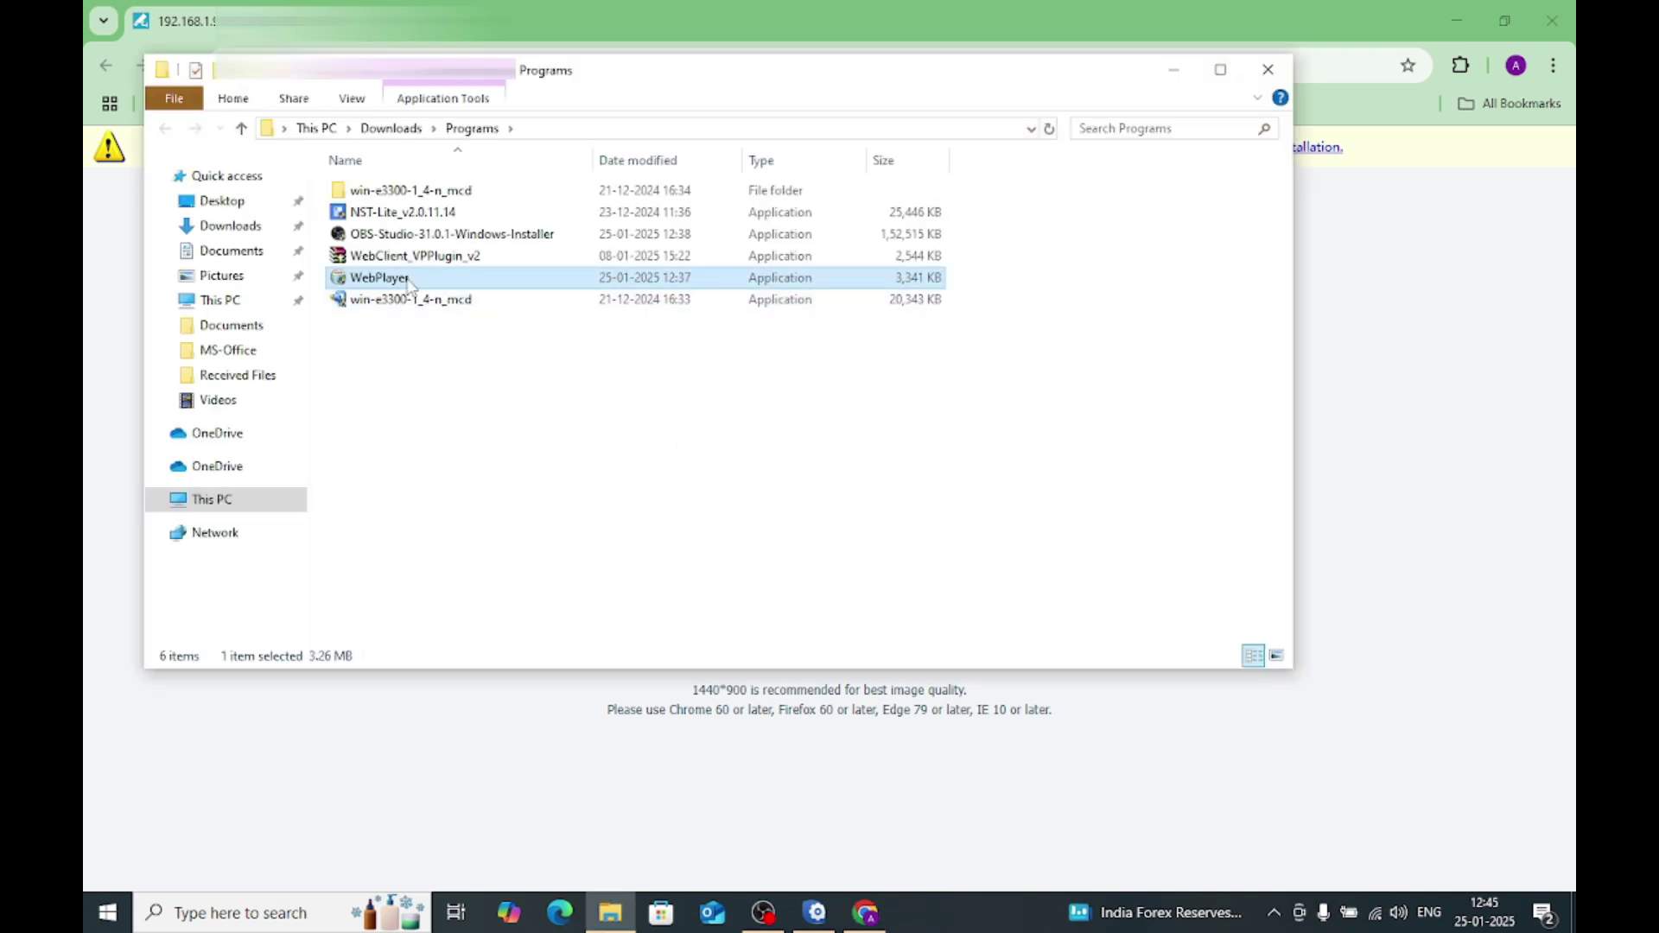
Step: Install WebPlugin_NVR 1.5.10.0 with administrator rights, then close the Programs folder
{"action": "double_click", "coordinate": [408, 285]}
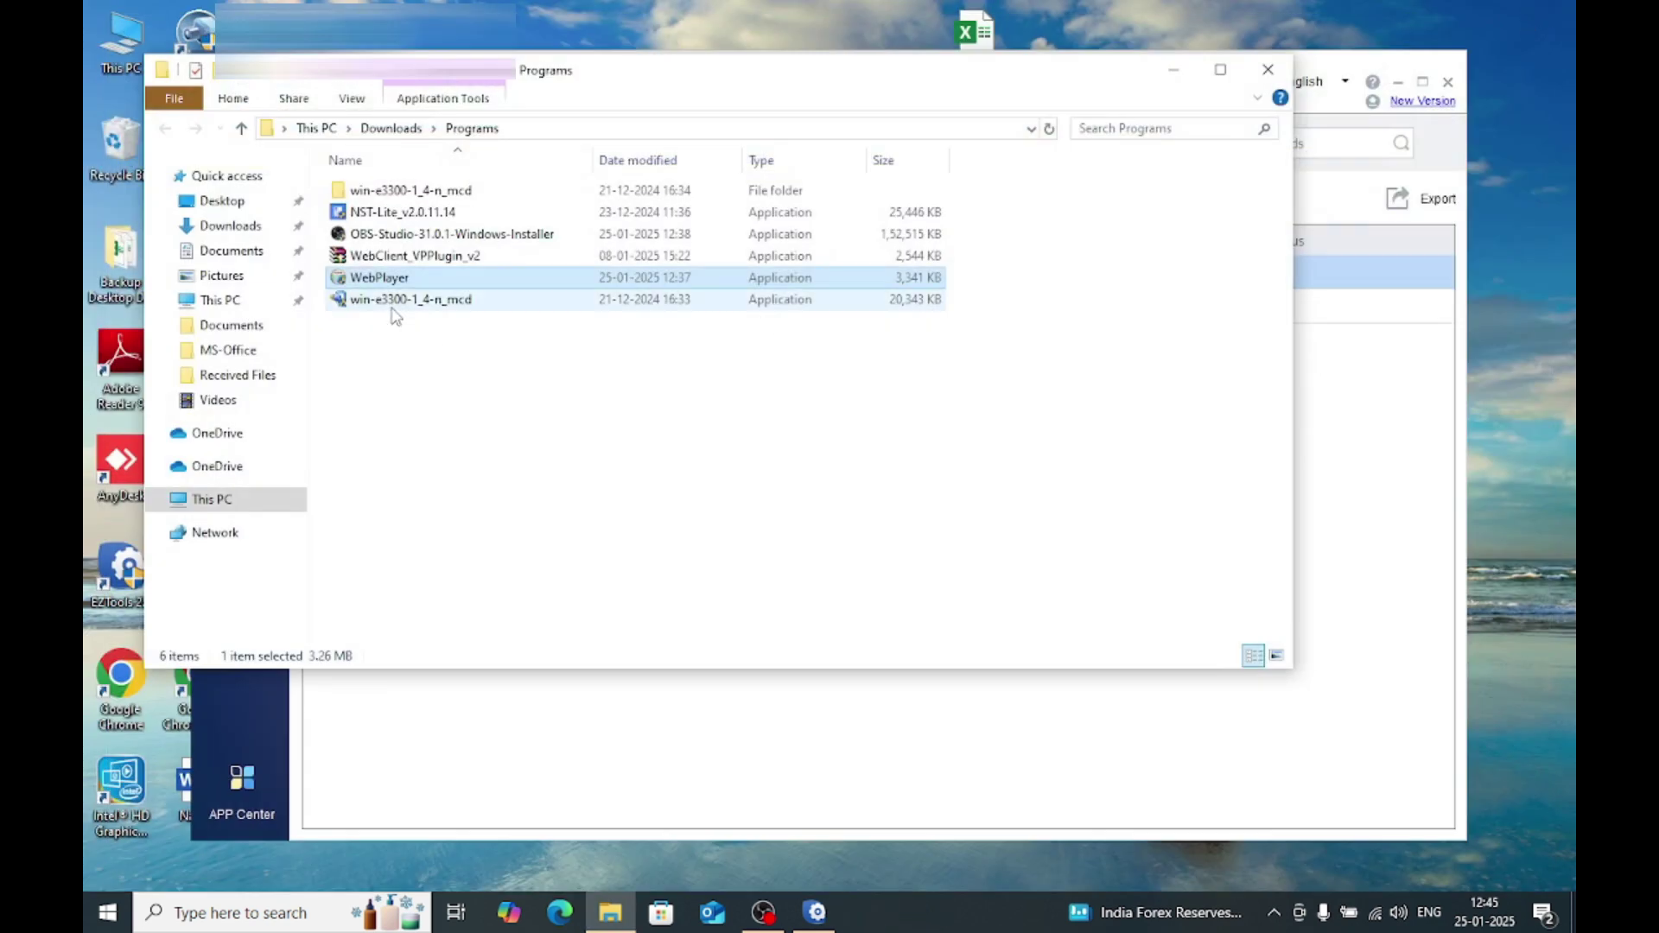
{"action": "right_click", "coordinate": [377, 281]}
{"action": "left_click", "coordinate": [403, 323]}
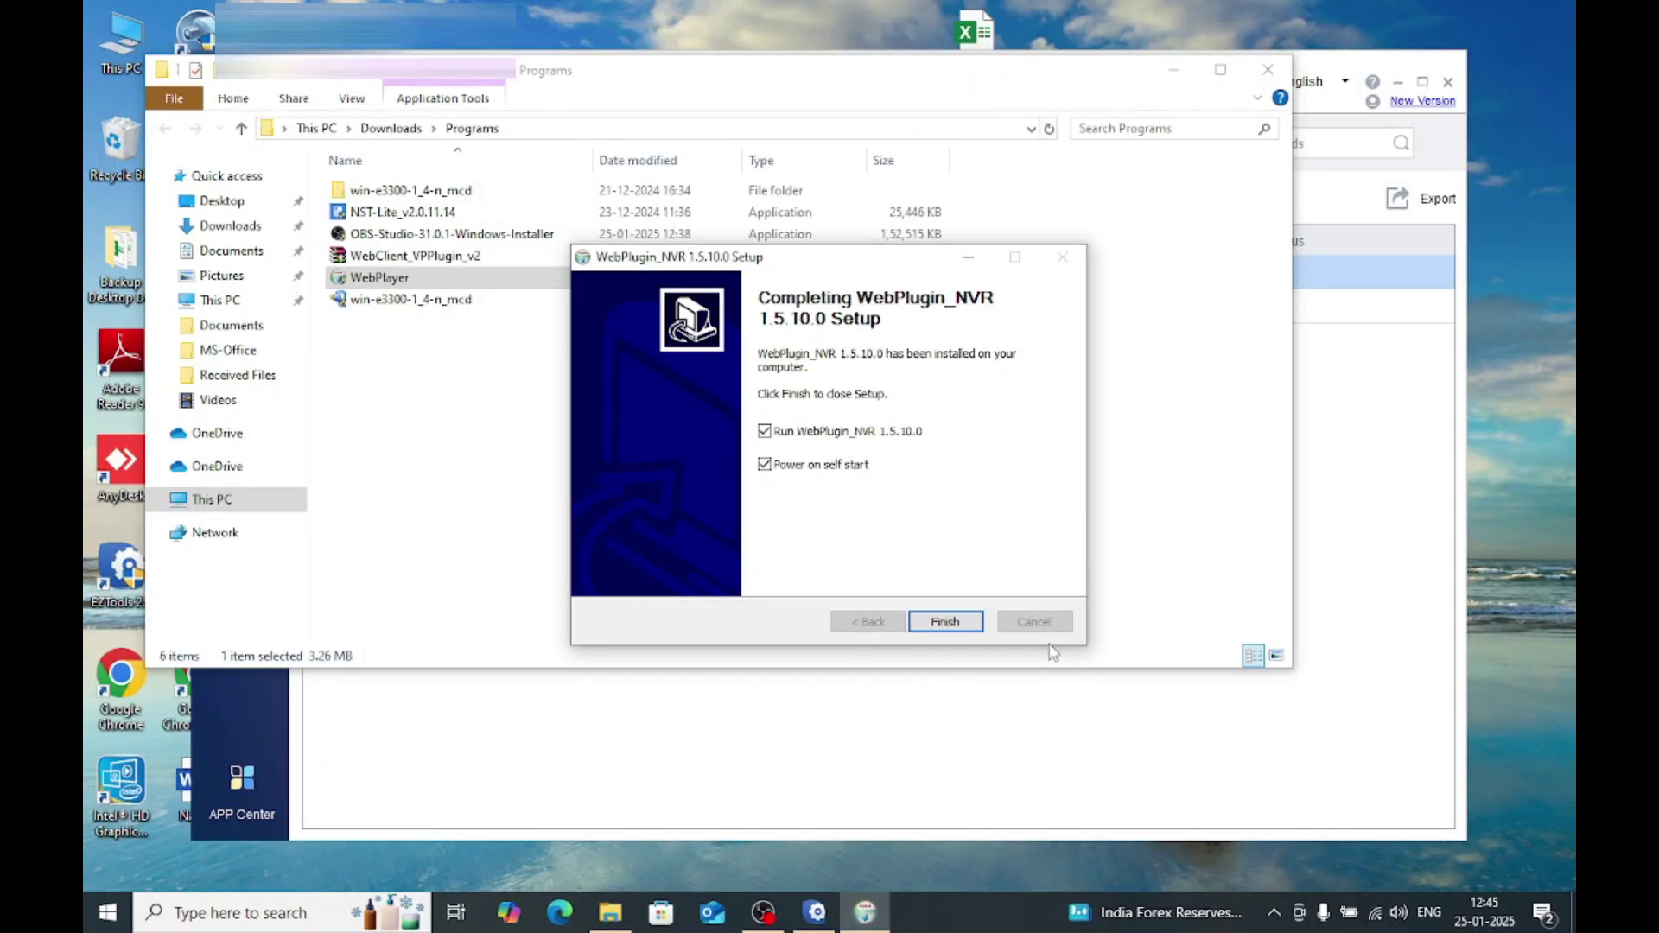
{"action": "left_click", "coordinate": [946, 624]}
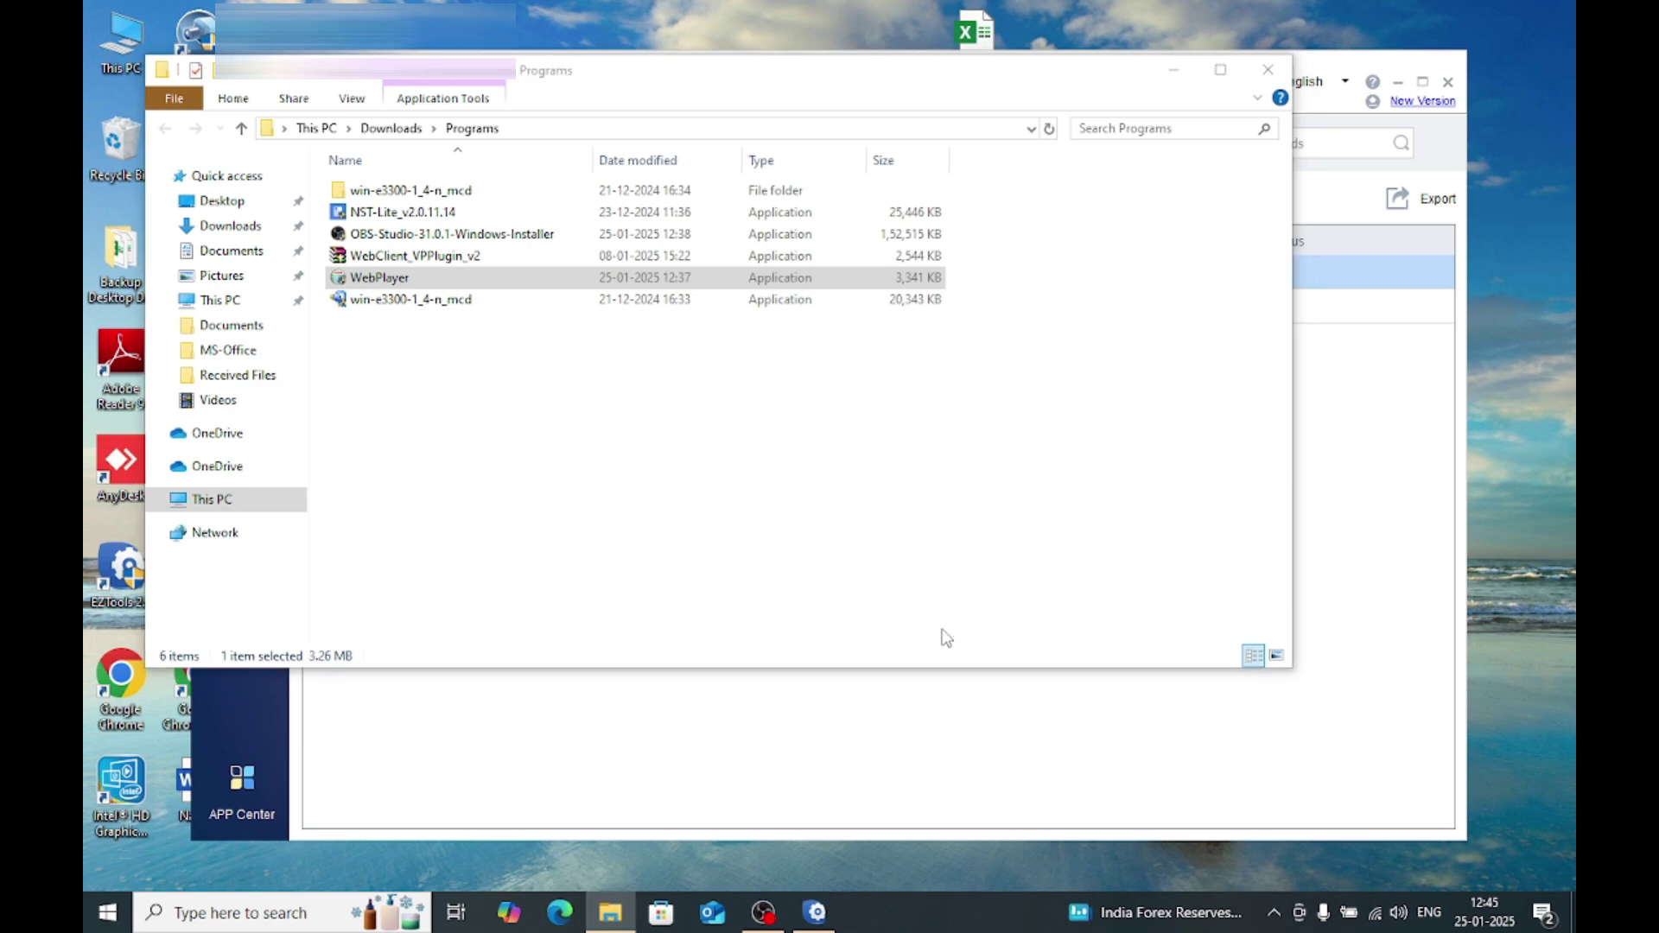
{"action": "left_click", "coordinate": [1266, 71]}
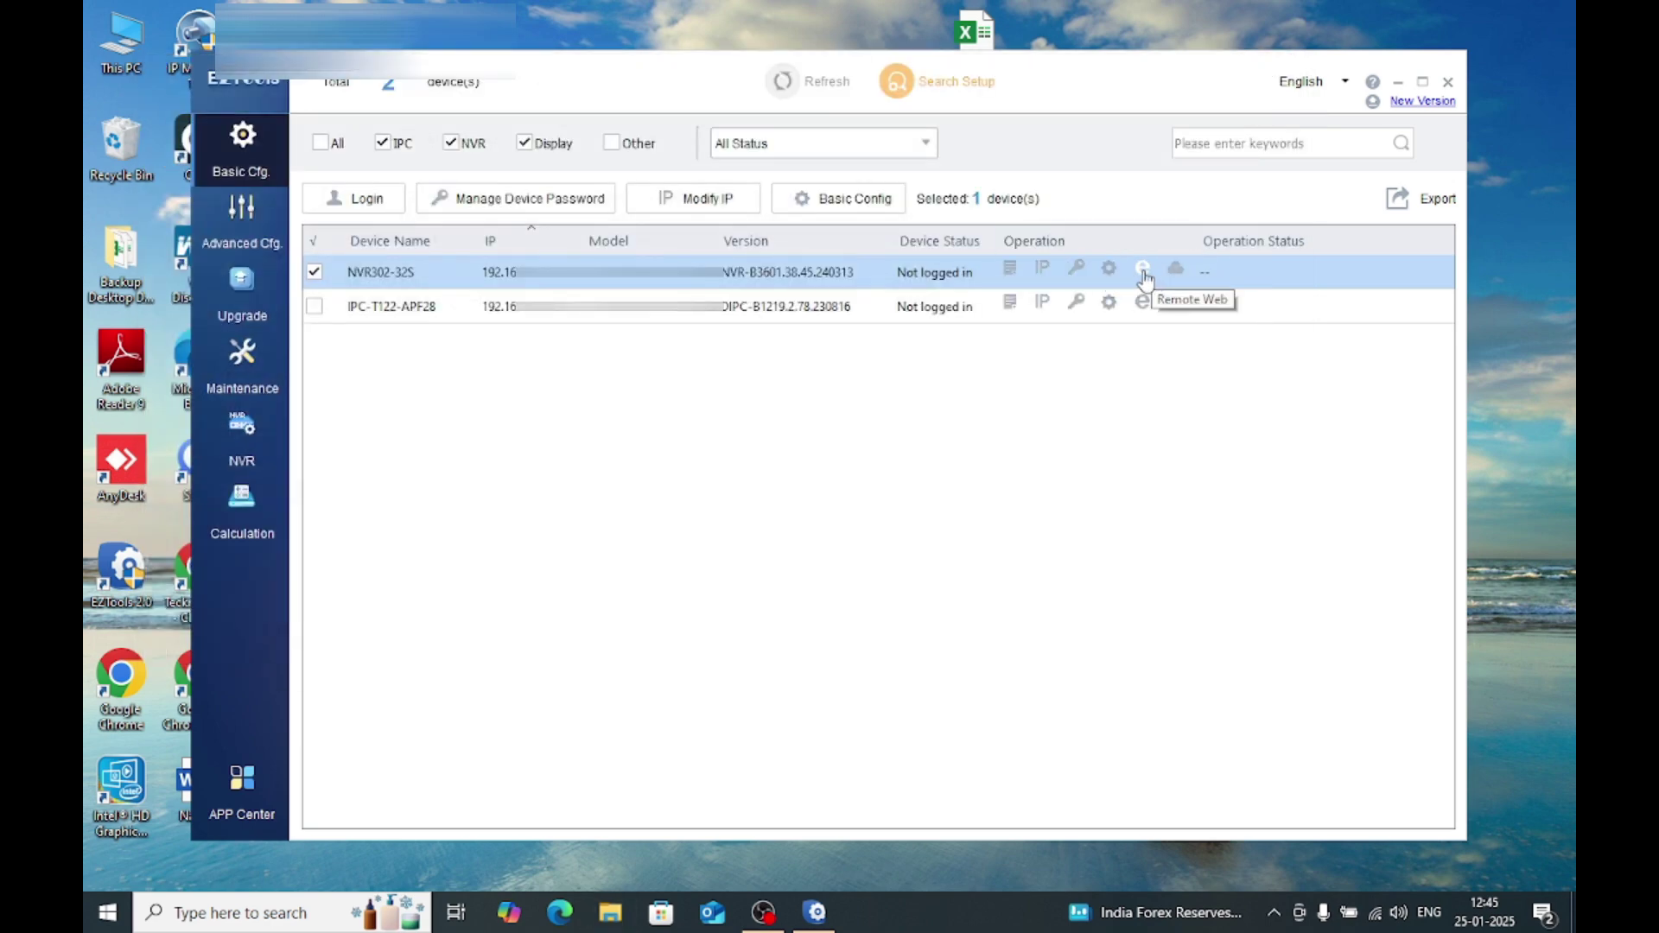
Step: Reopen the NVR302-32S web login page from EZTools, now with the plug-in installed
{"action": "left_click", "coordinate": [1143, 275]}
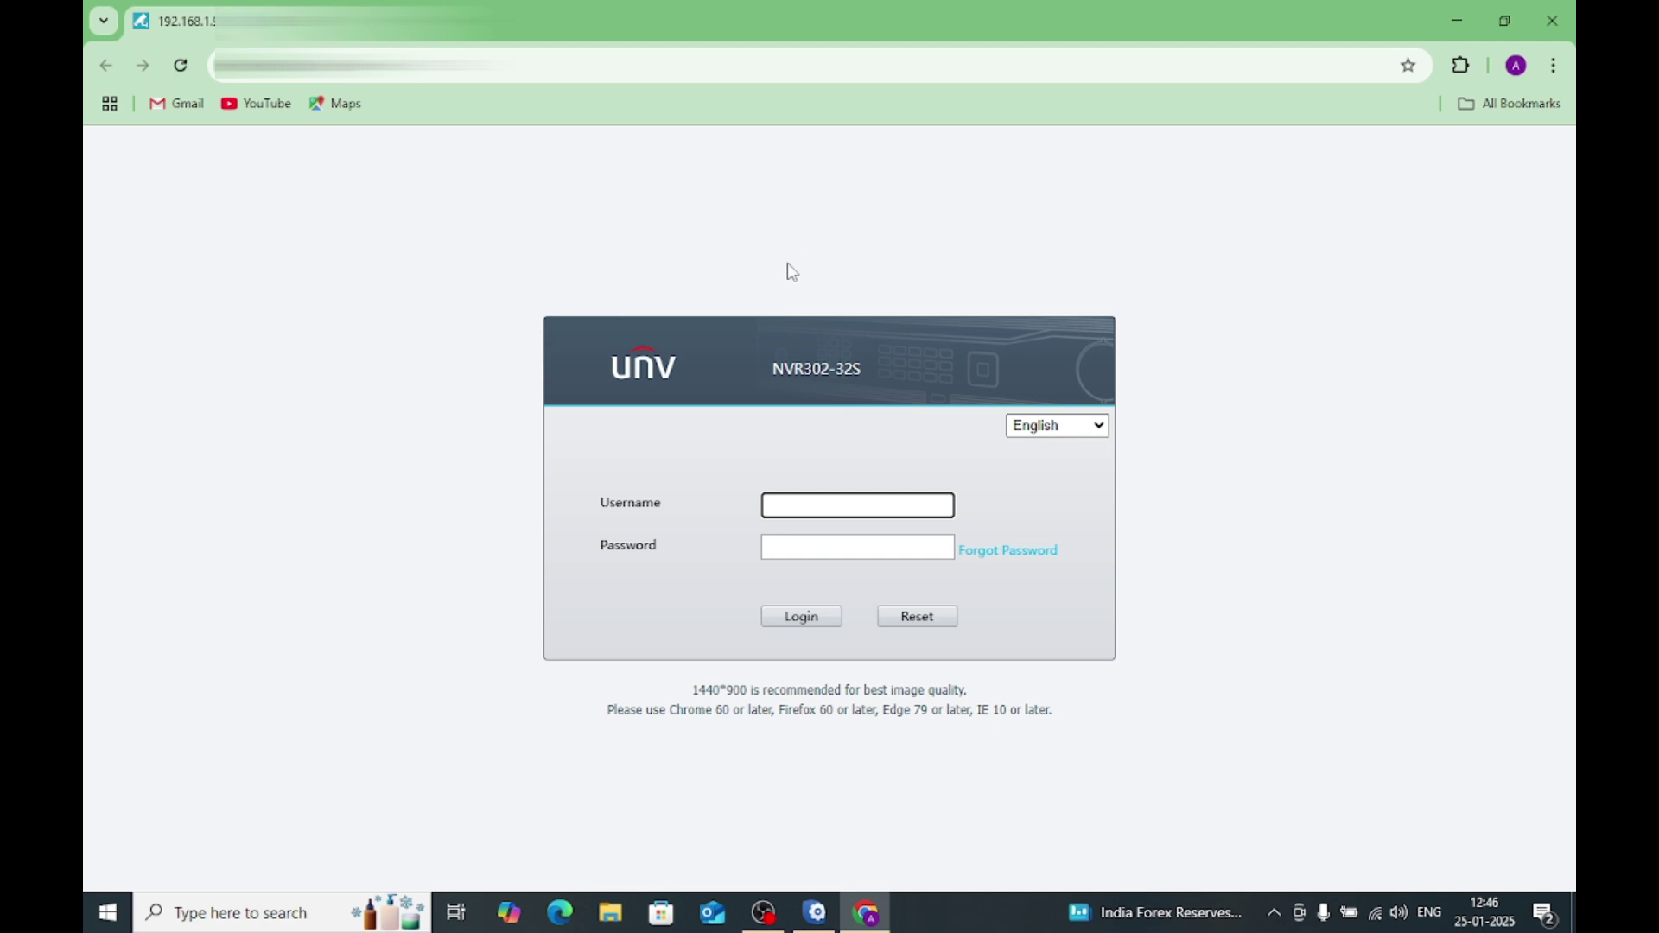
Step: Use Forgot Password to show the Retrieve Password QR code and focus the Security code field
{"action": "left_click", "coordinate": [1011, 555]}
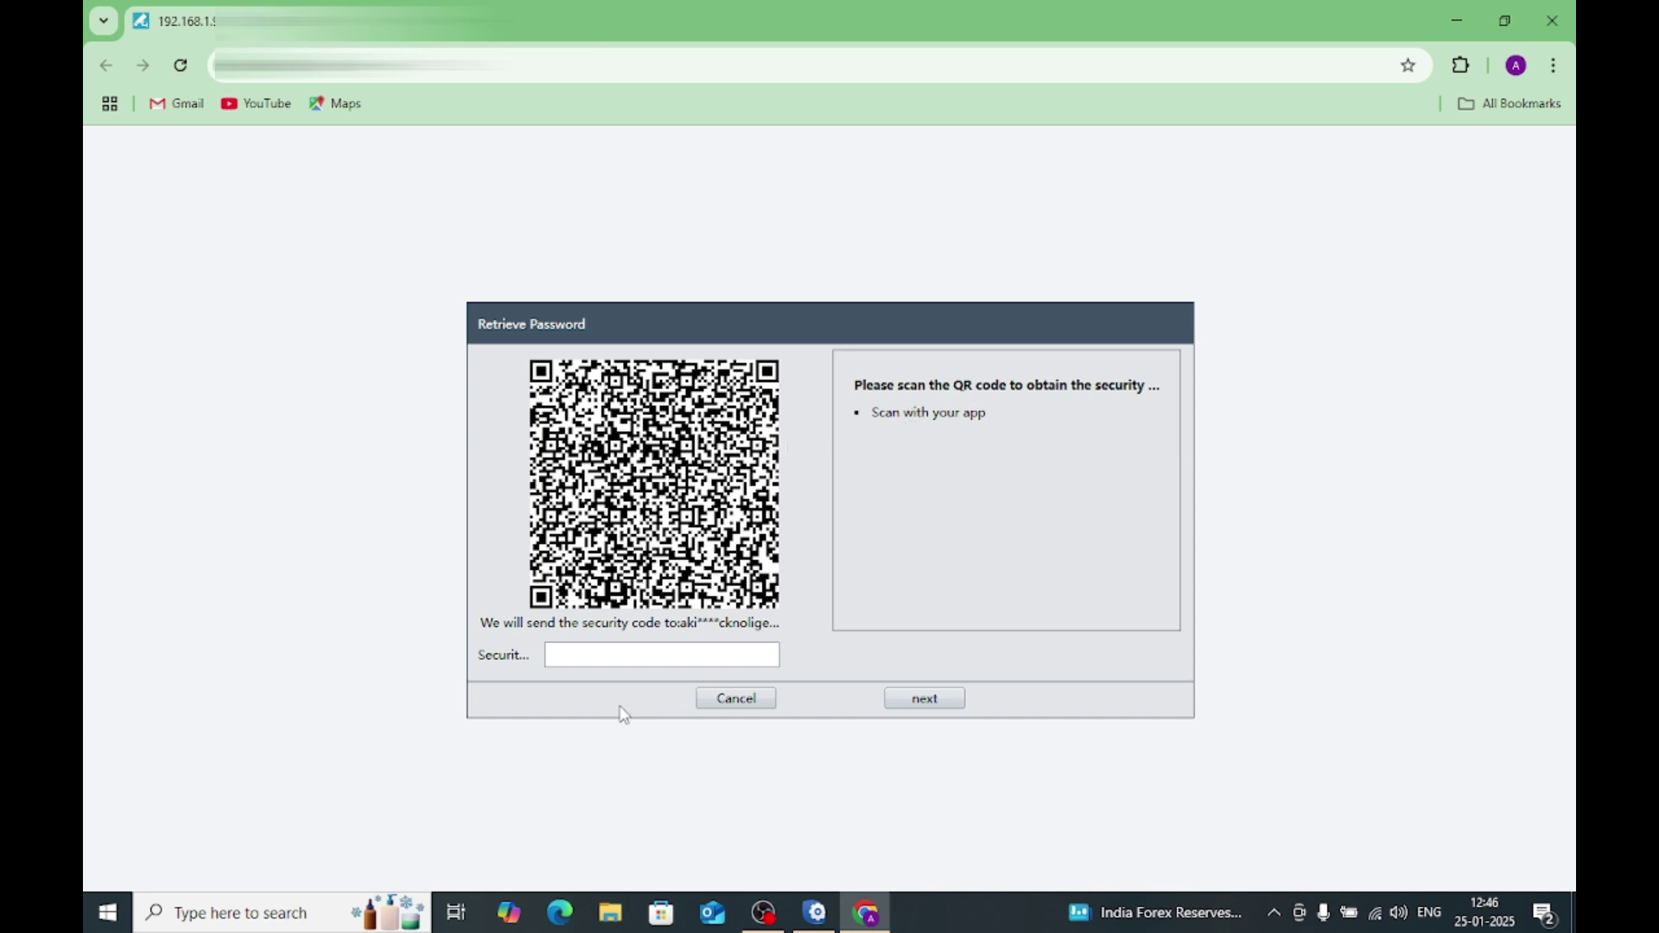
{"action": "left_click", "coordinate": [598, 659]}
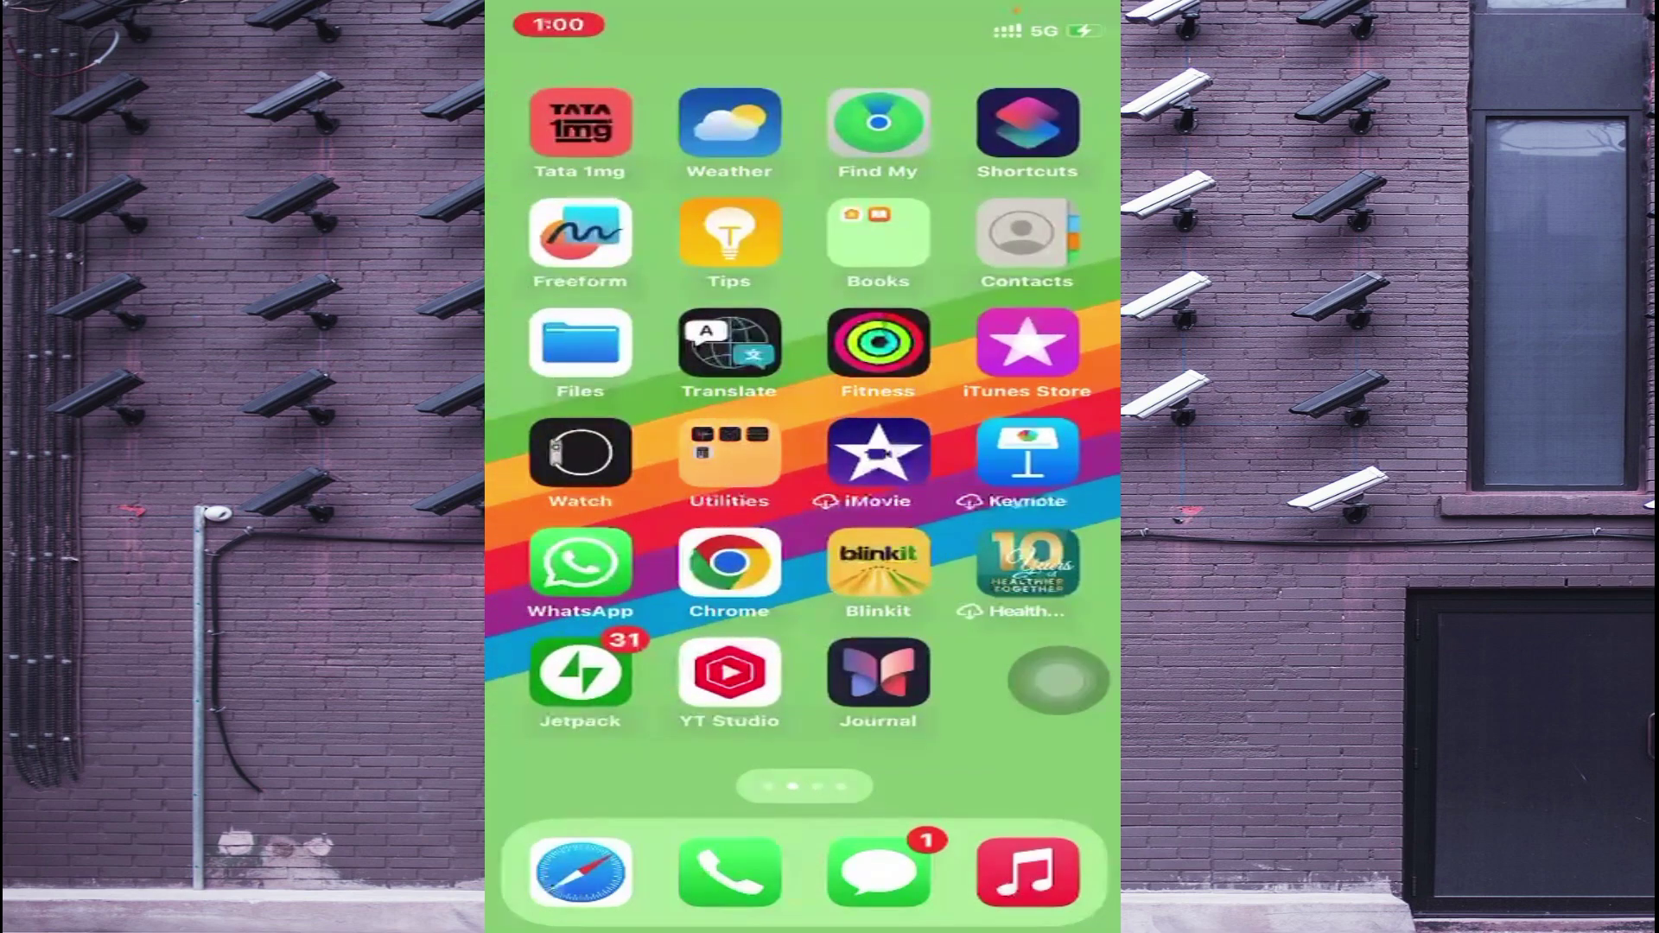
Step: Search the App Store for 'unv-link' and install the UNV-Link app
{"action": "left_click", "coordinate": [879, 452]}
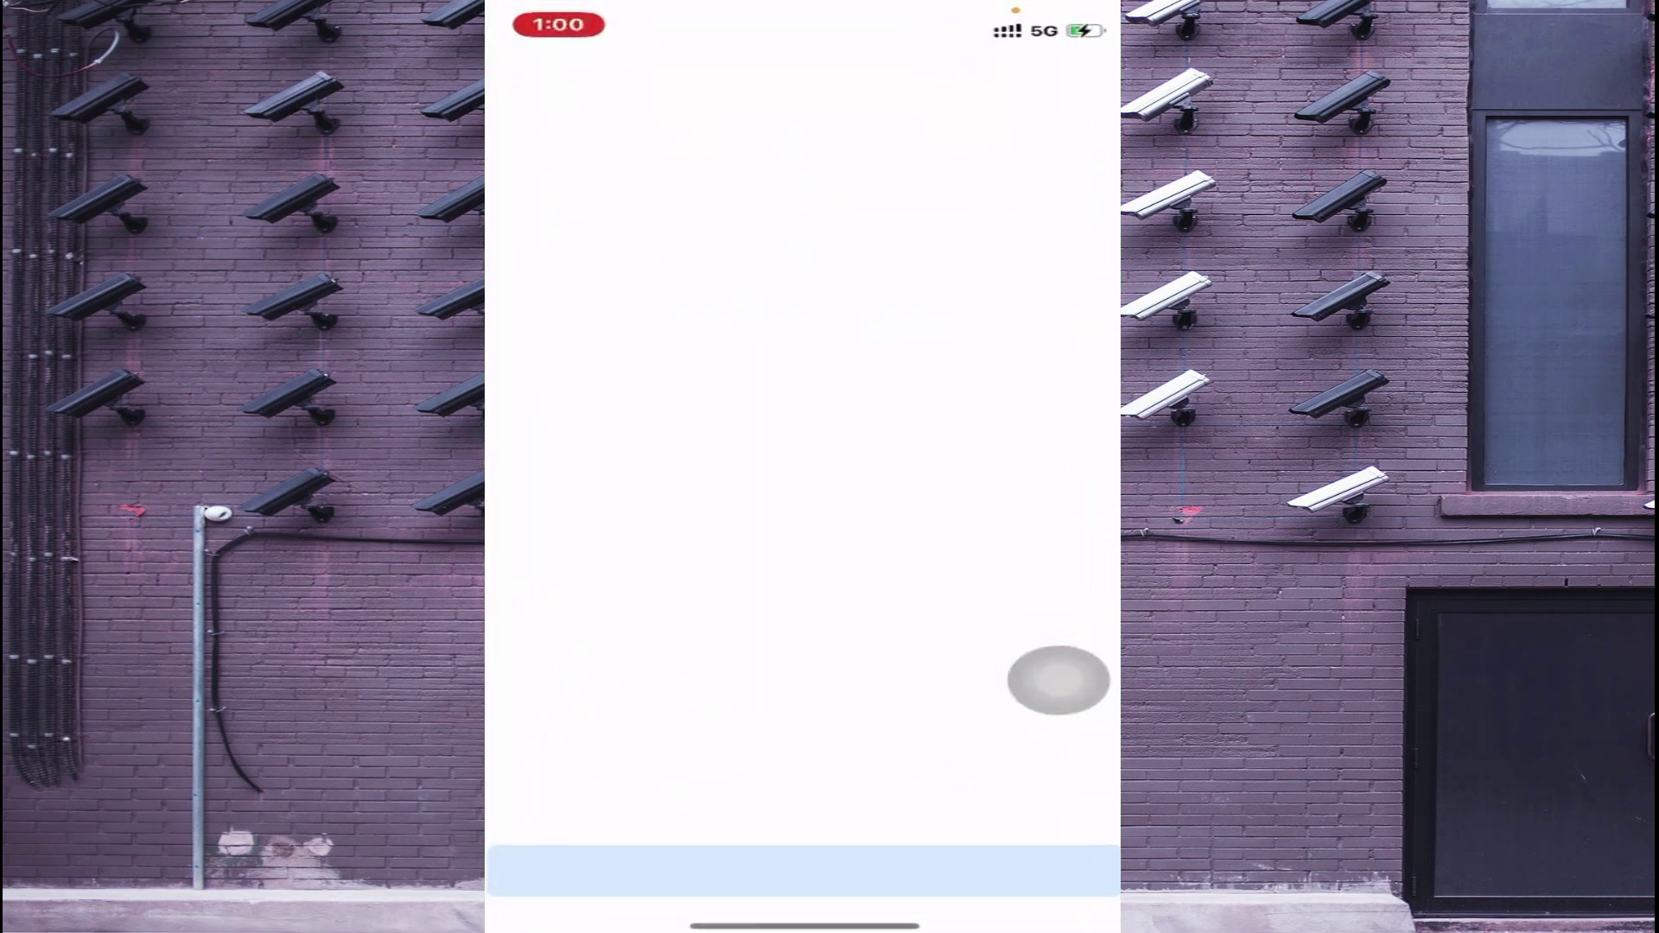
{"action": "left_click", "coordinate": [787, 150]}
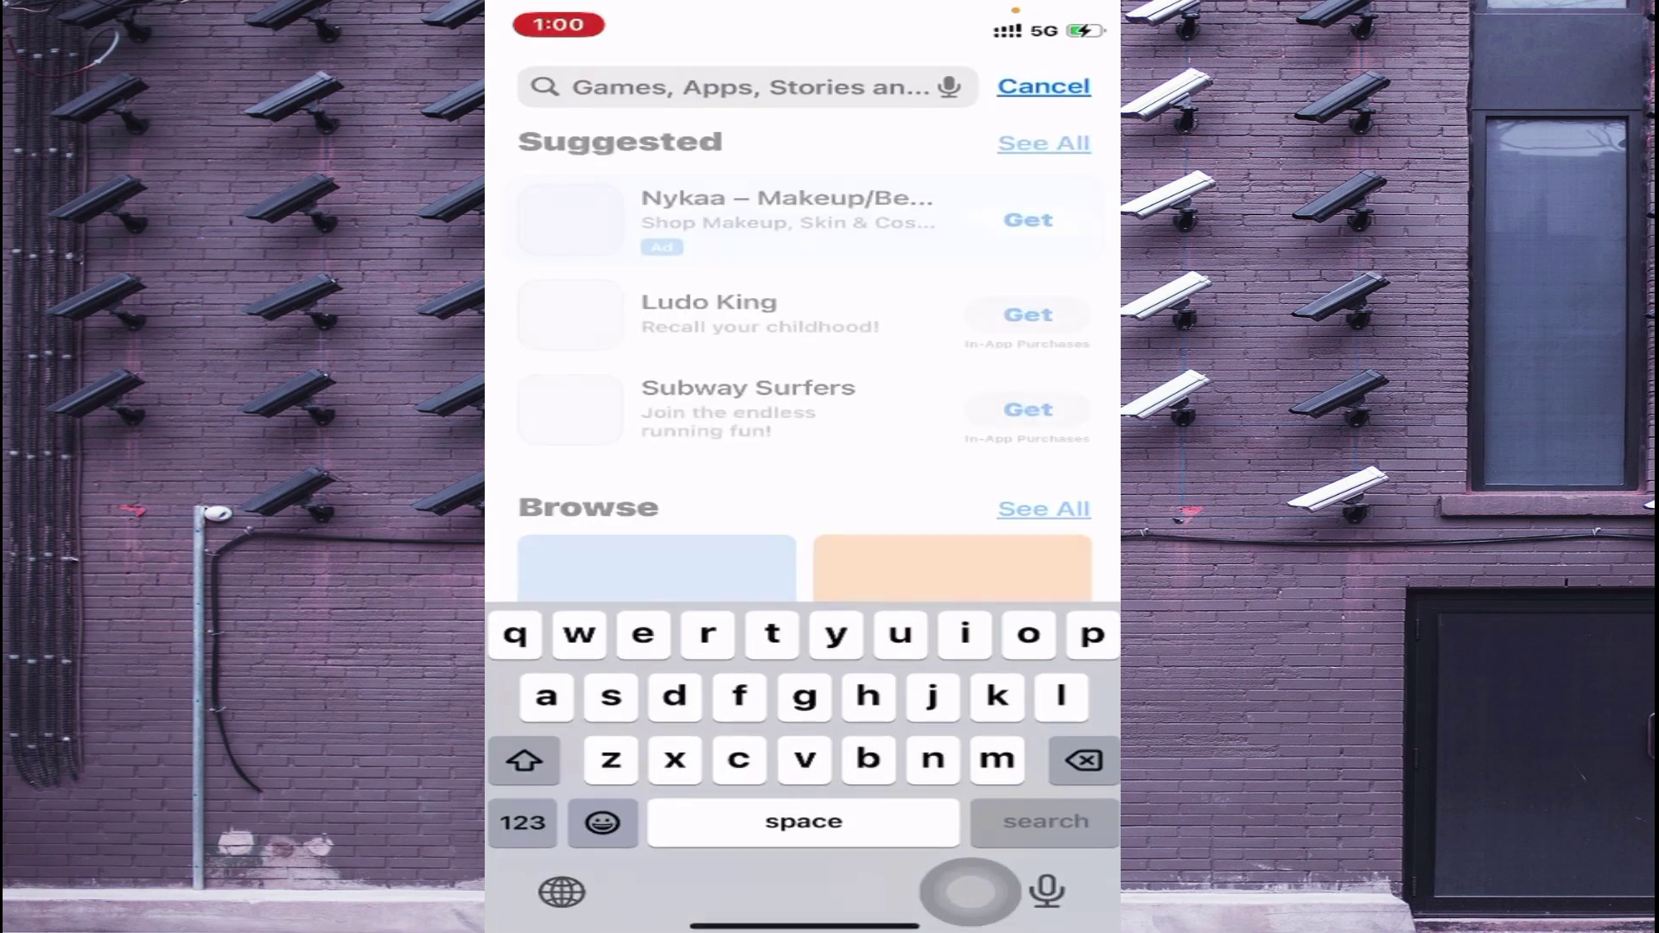
{"action": "type", "text": "inv"}
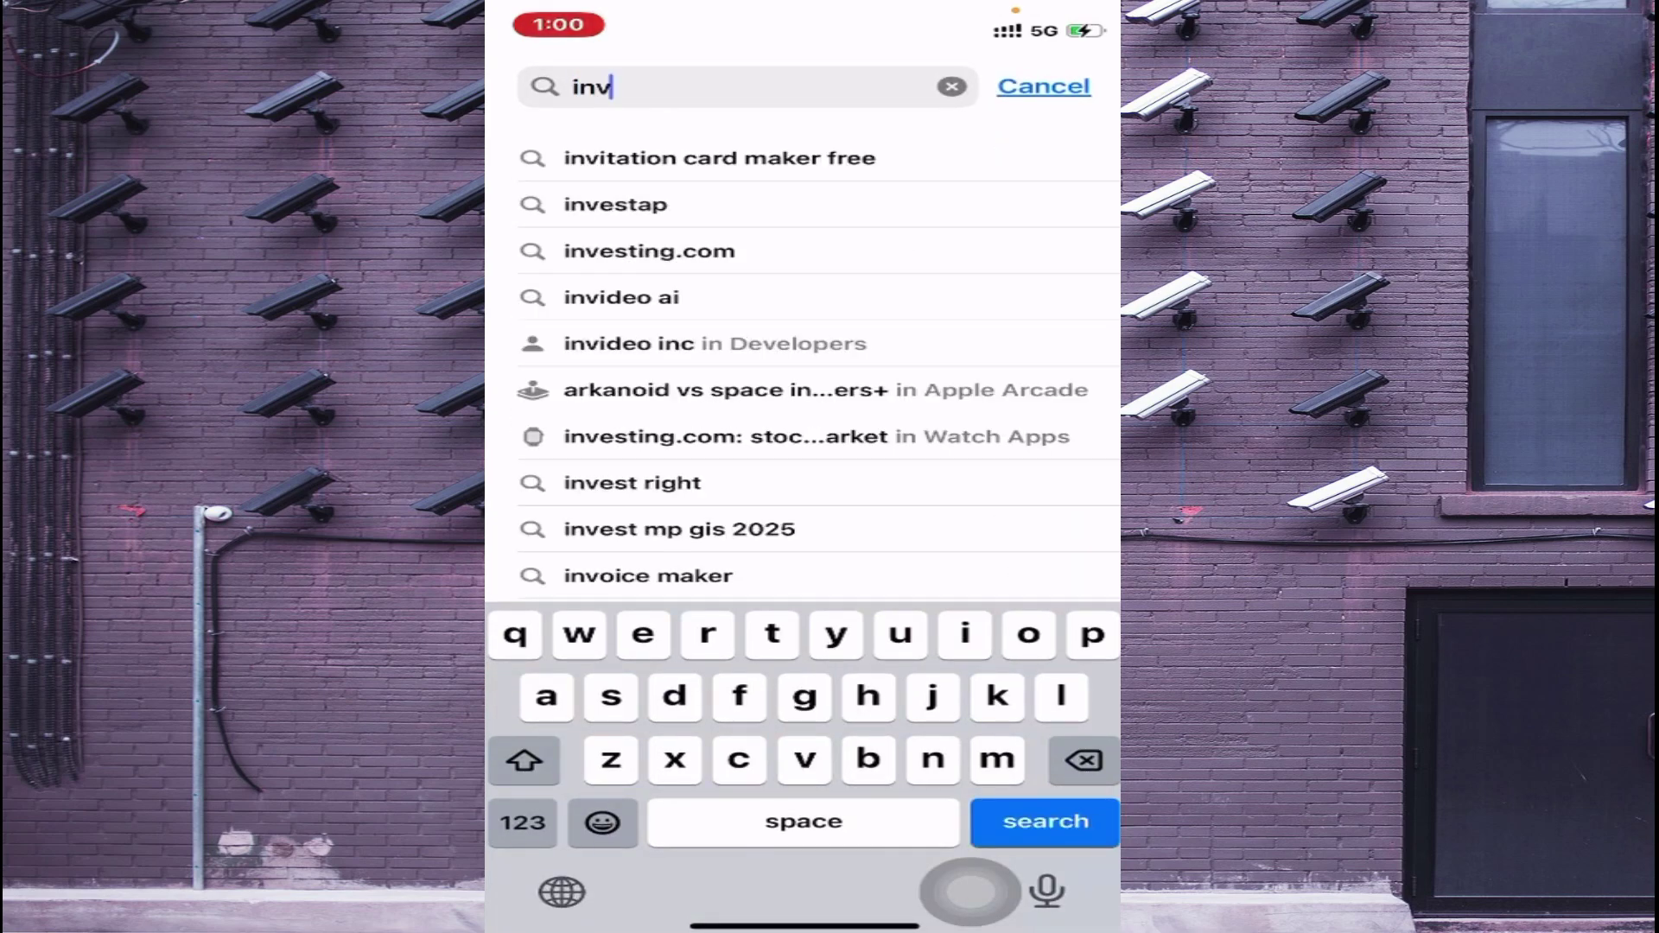
{"action": "key", "text": "BackSpace"}
{"action": "key", "text": "BackSpace"}
{"action": "key", "text": "BackSpace"}
{"action": "type", "text": "unv"}
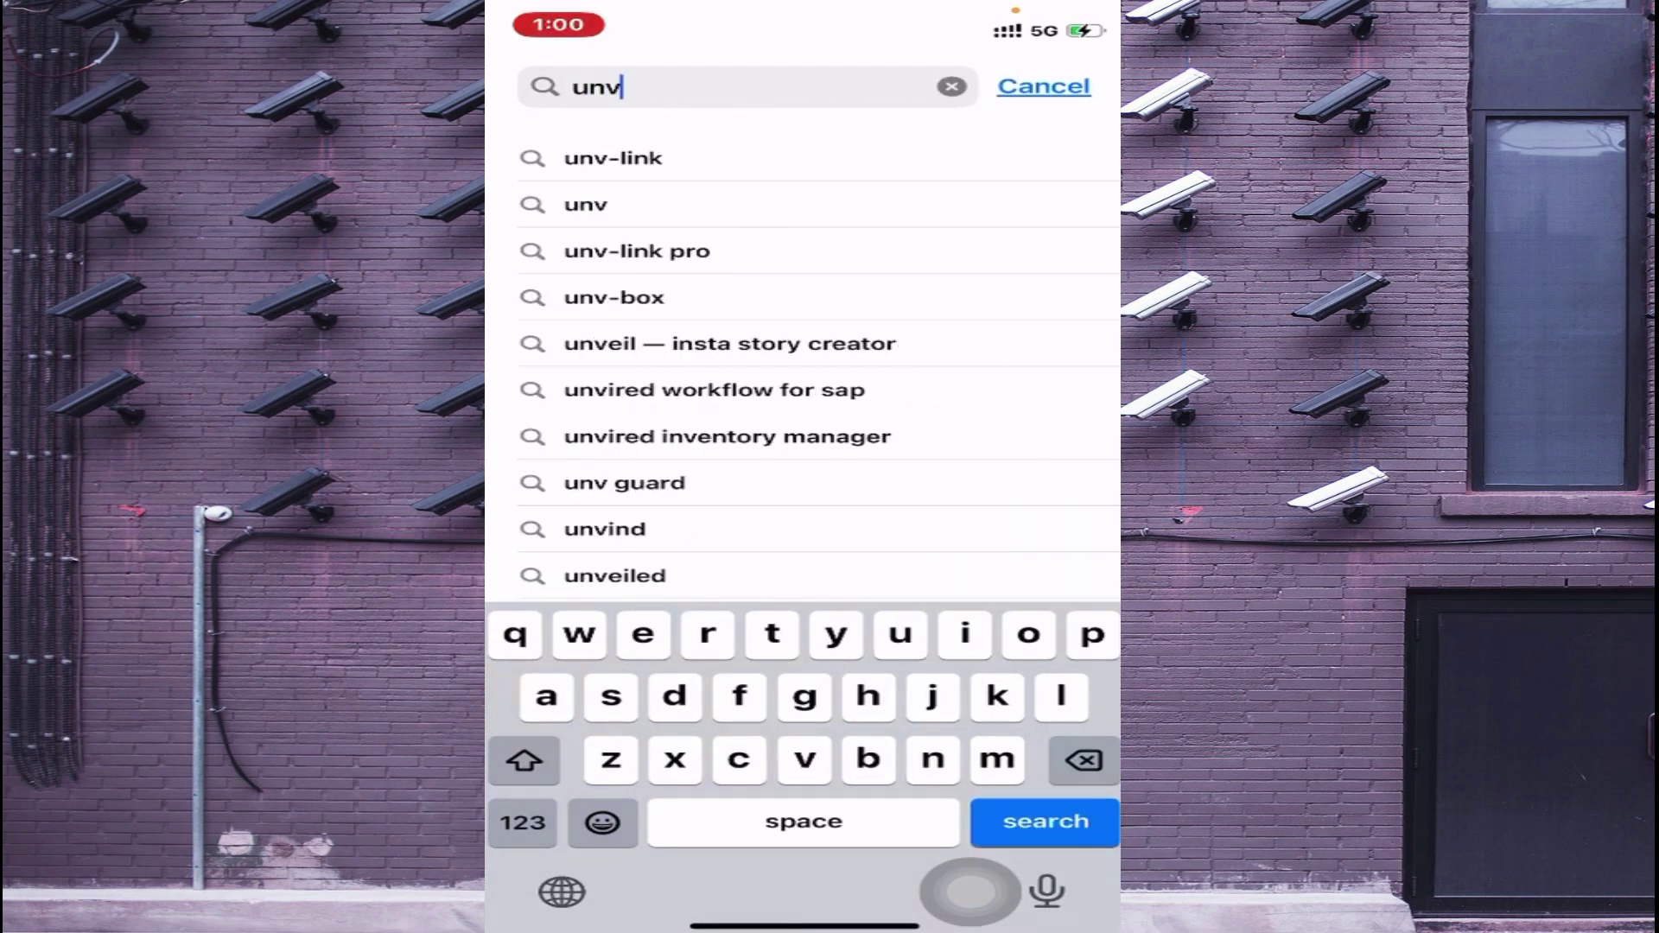
{"action": "left_click", "coordinate": [614, 157]}
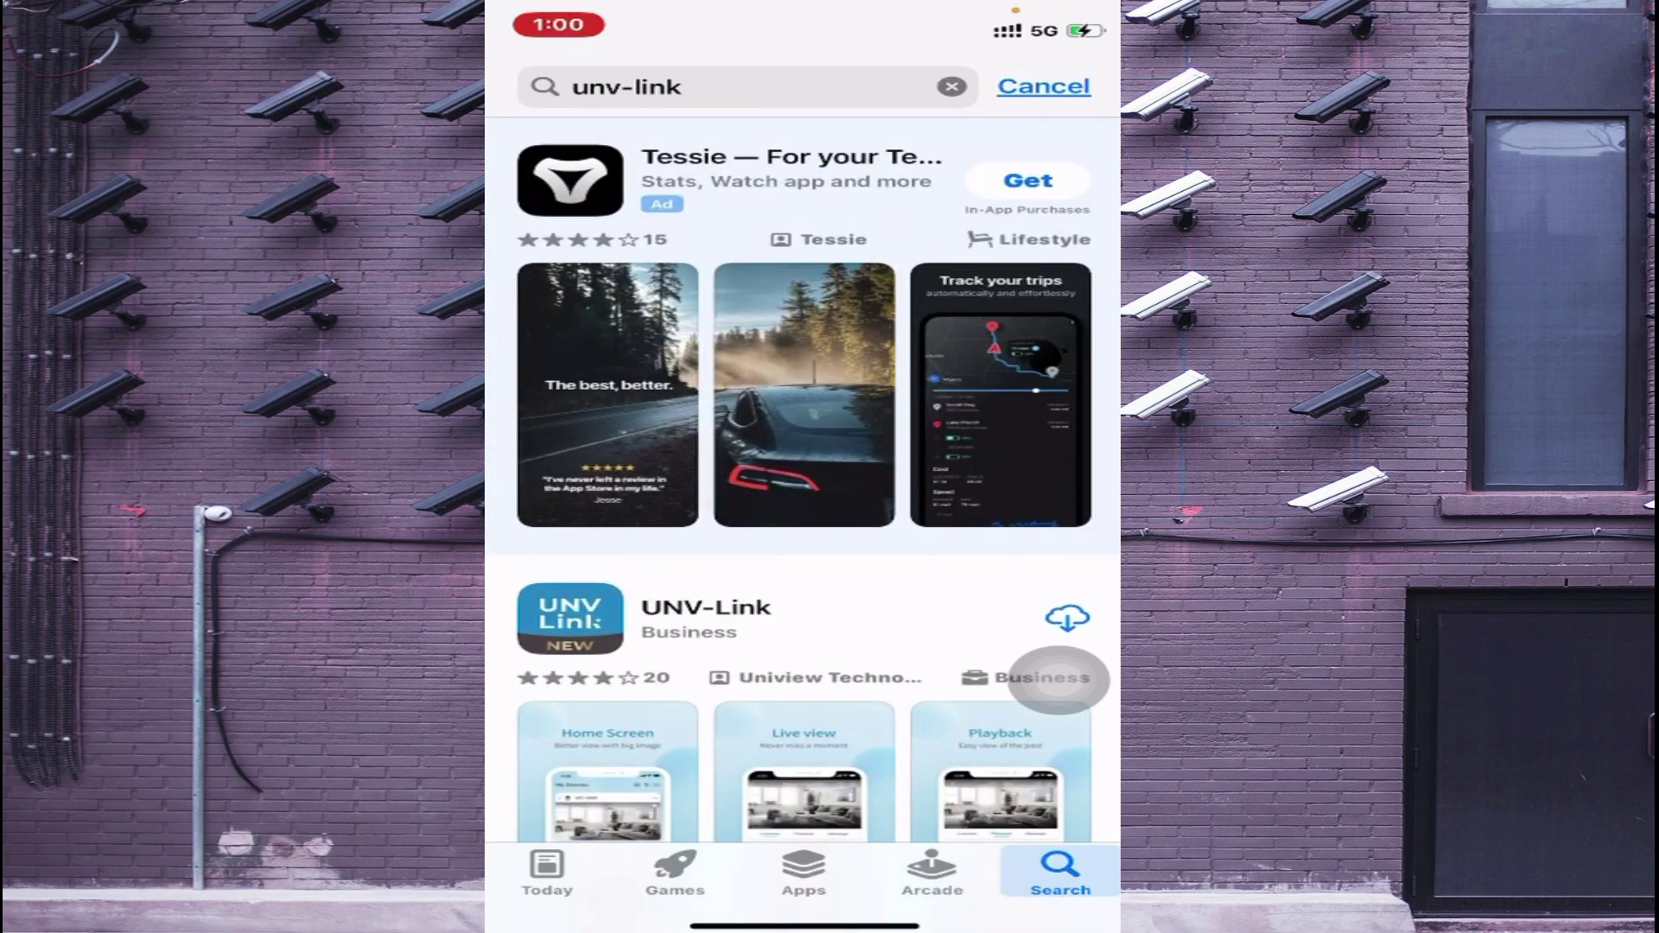
{"action": "scroll", "coordinate": [803, 475], "scroll_direction": "down", "scroll_amount": 3}
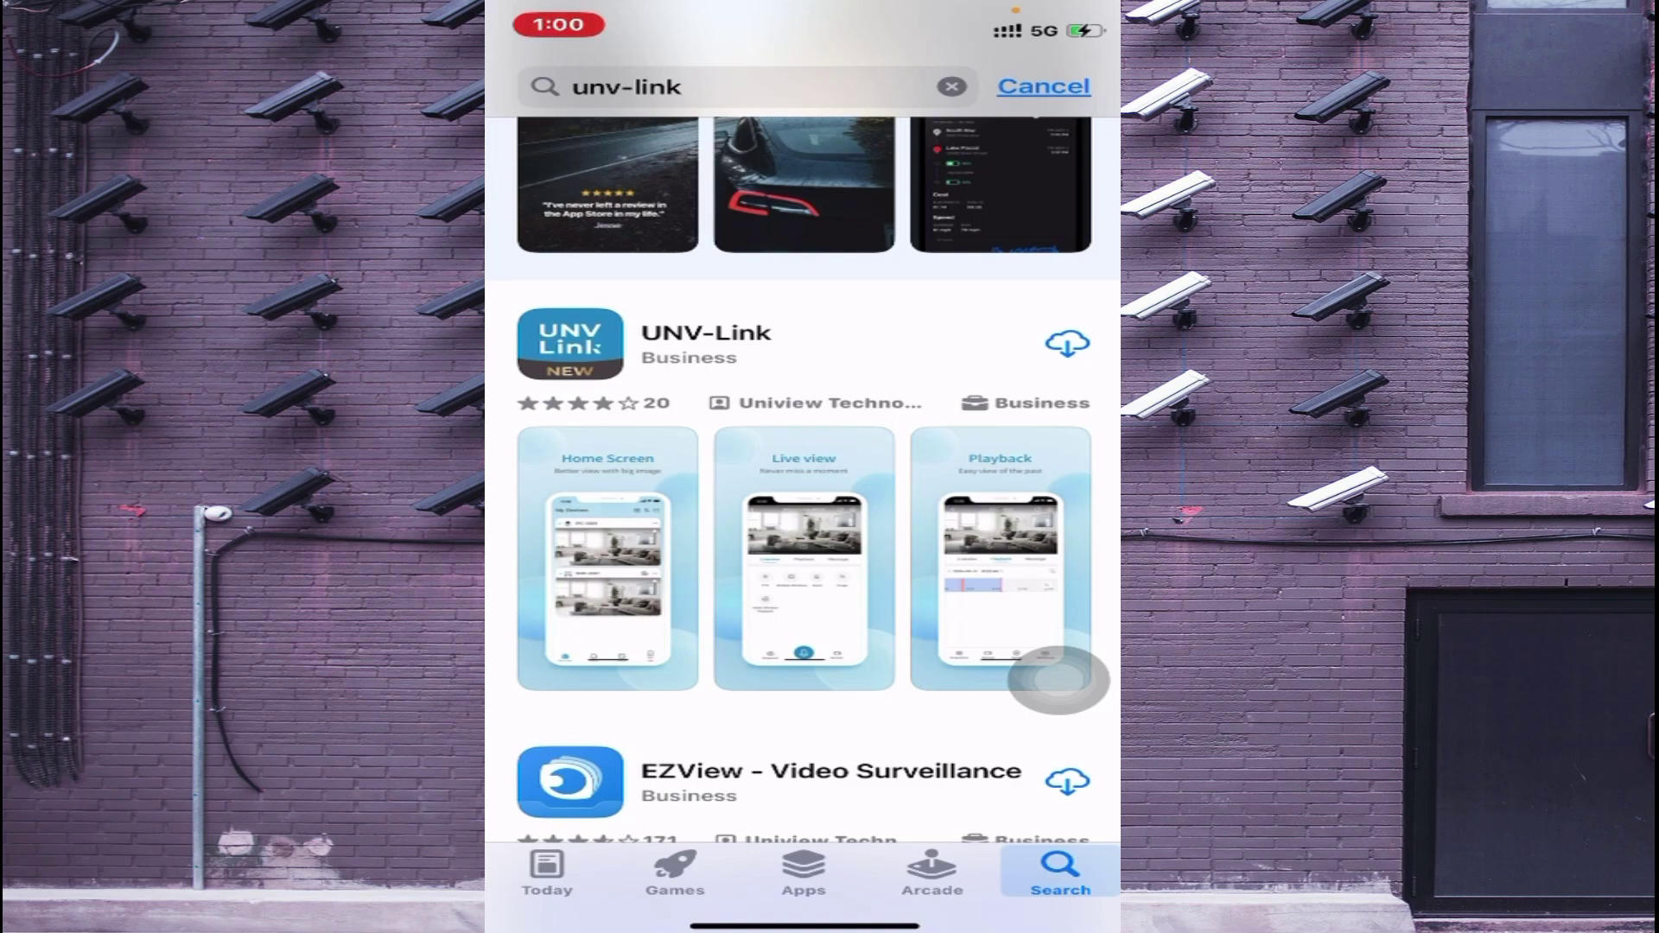
{"action": "left_click", "coordinate": [1067, 343]}
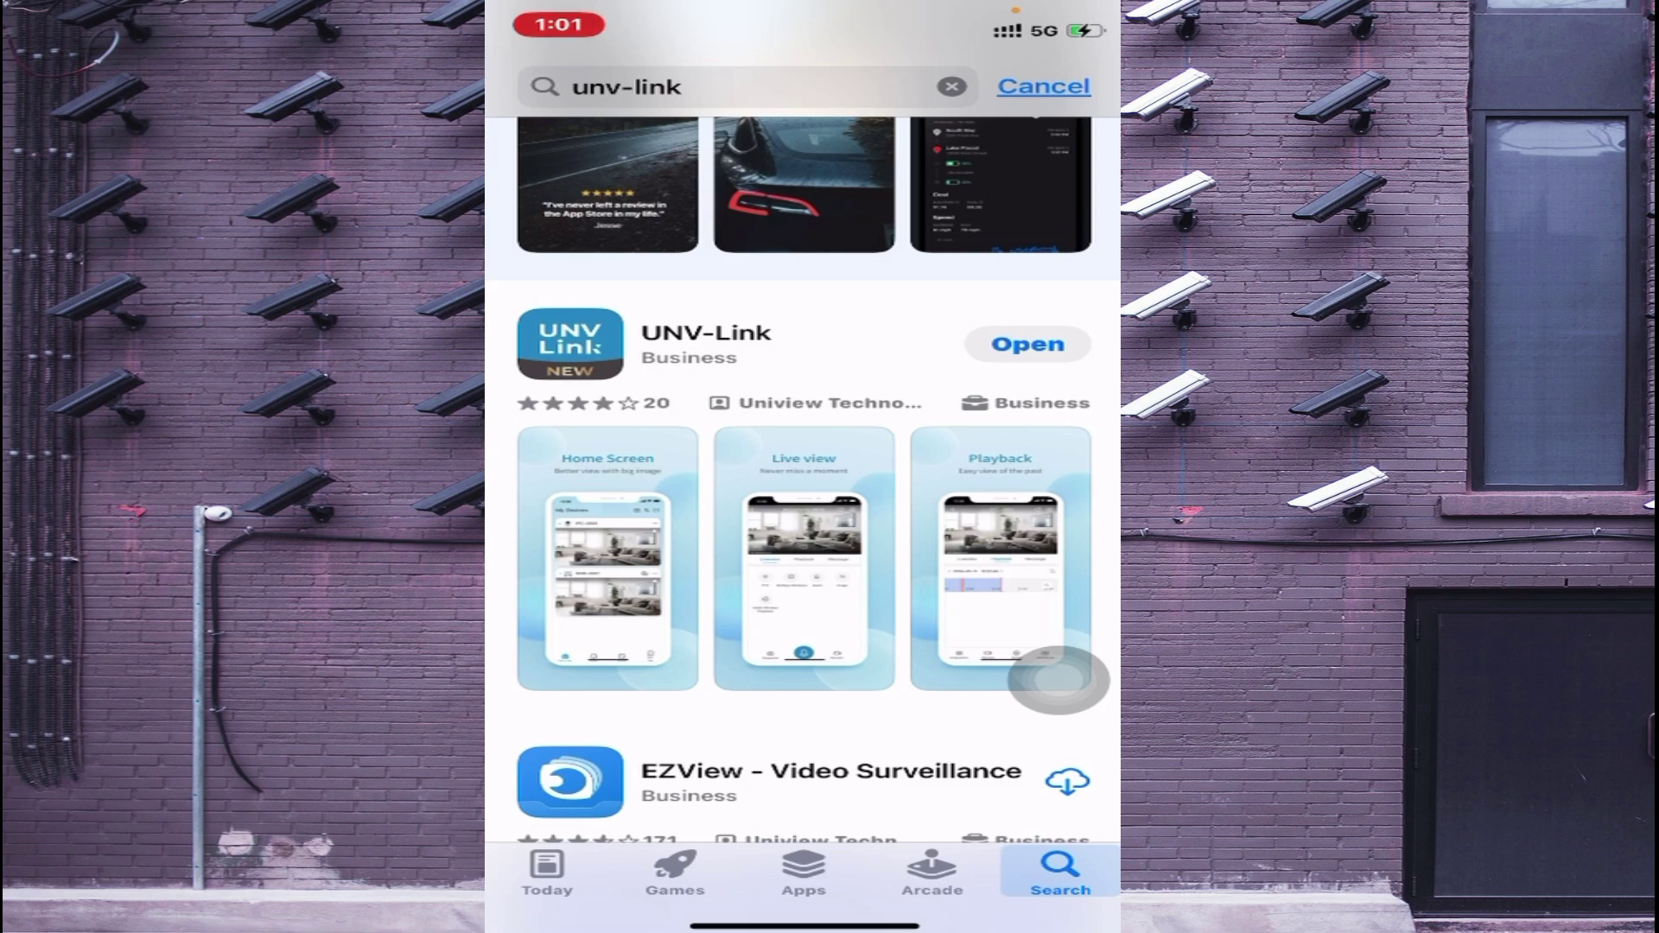
Step: Open UNV-Link, accept its service agreement and privacy policy, and go to account login
{"action": "left_click", "coordinate": [1027, 344]}
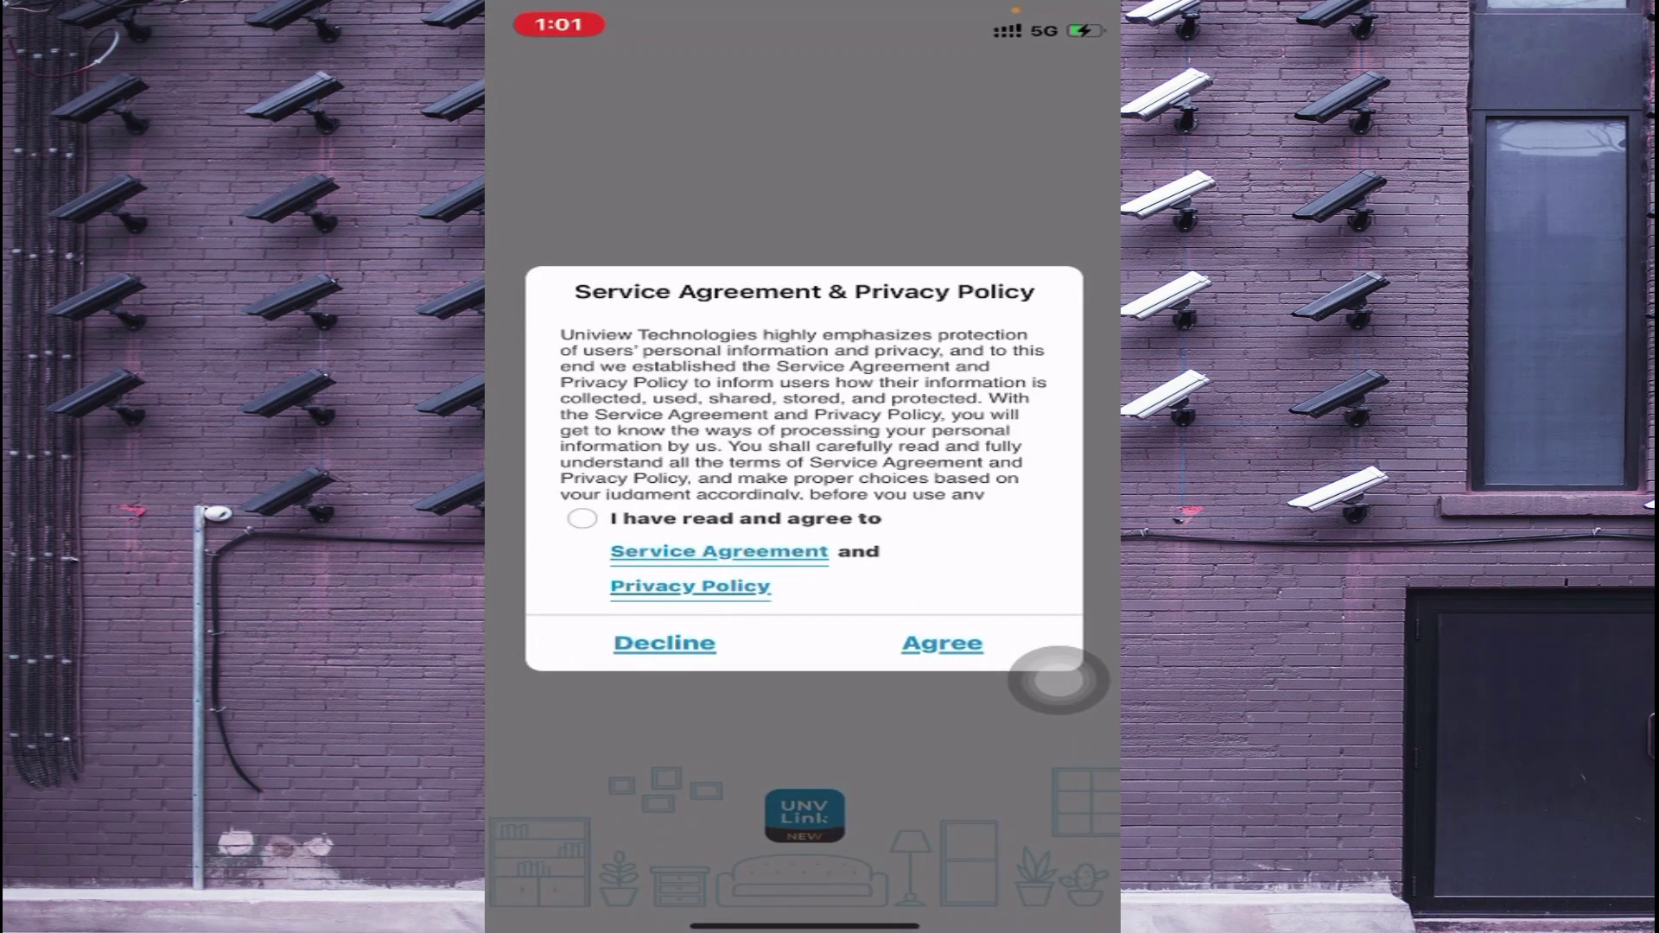
{"action": "left_click", "coordinate": [582, 518]}
{"action": "left_click", "coordinate": [941, 644]}
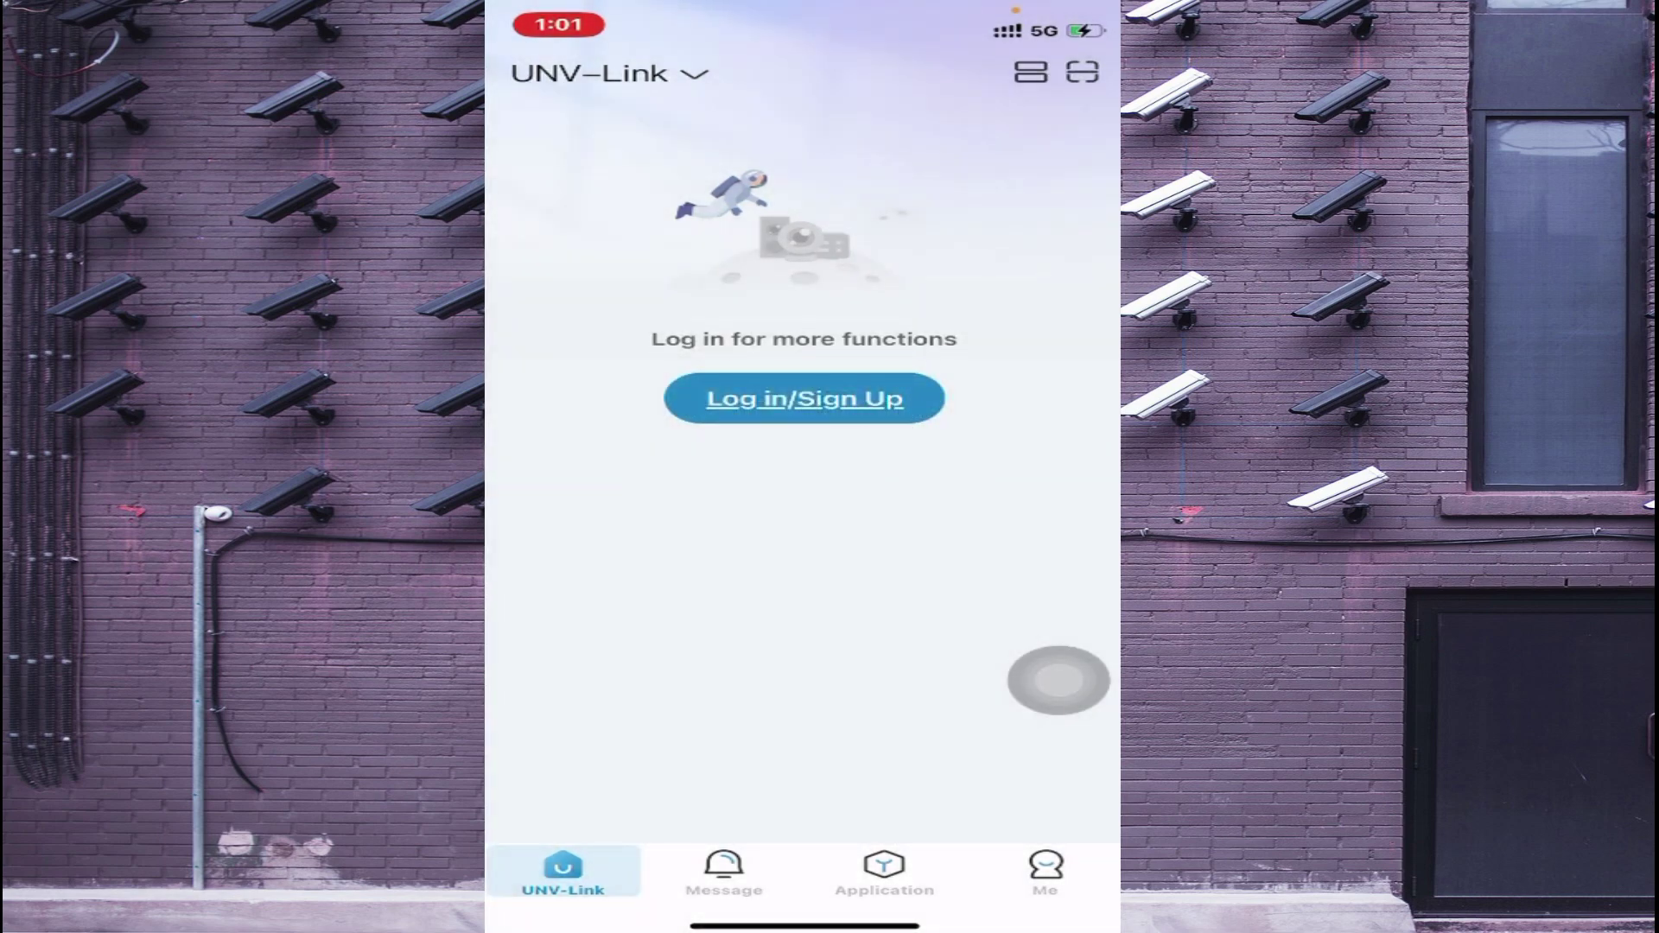
{"action": "left_click", "coordinate": [804, 398]}
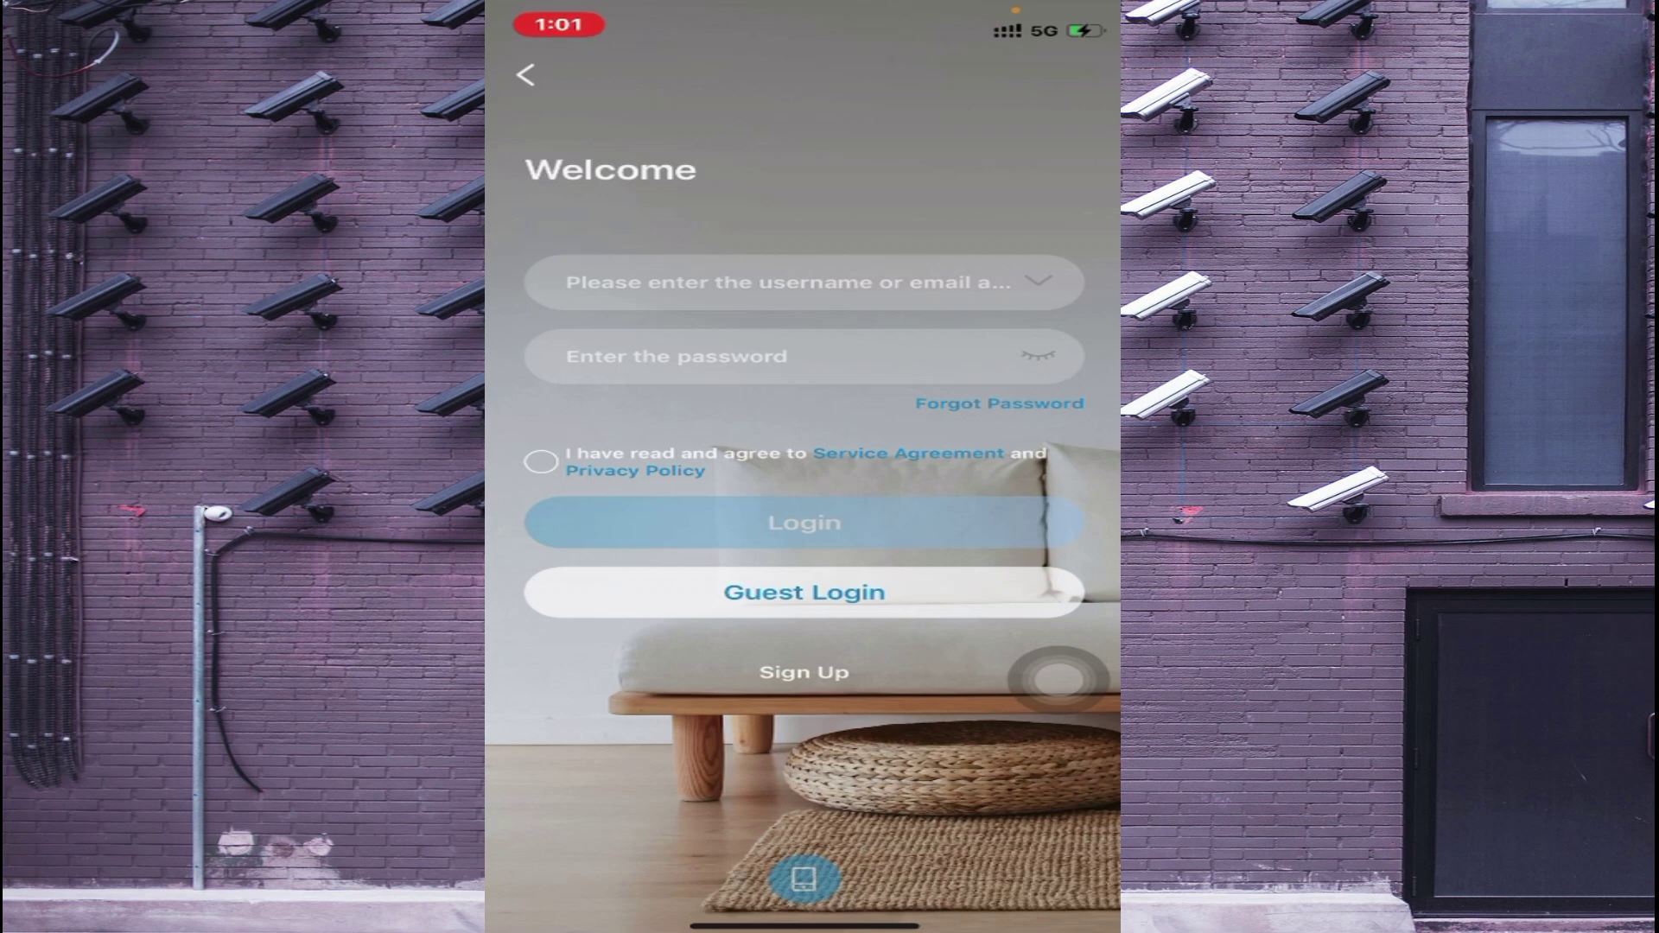
Step: Enter the cloud account's e-mail address as the login username
{"action": "left_click", "coordinate": [777, 283]}
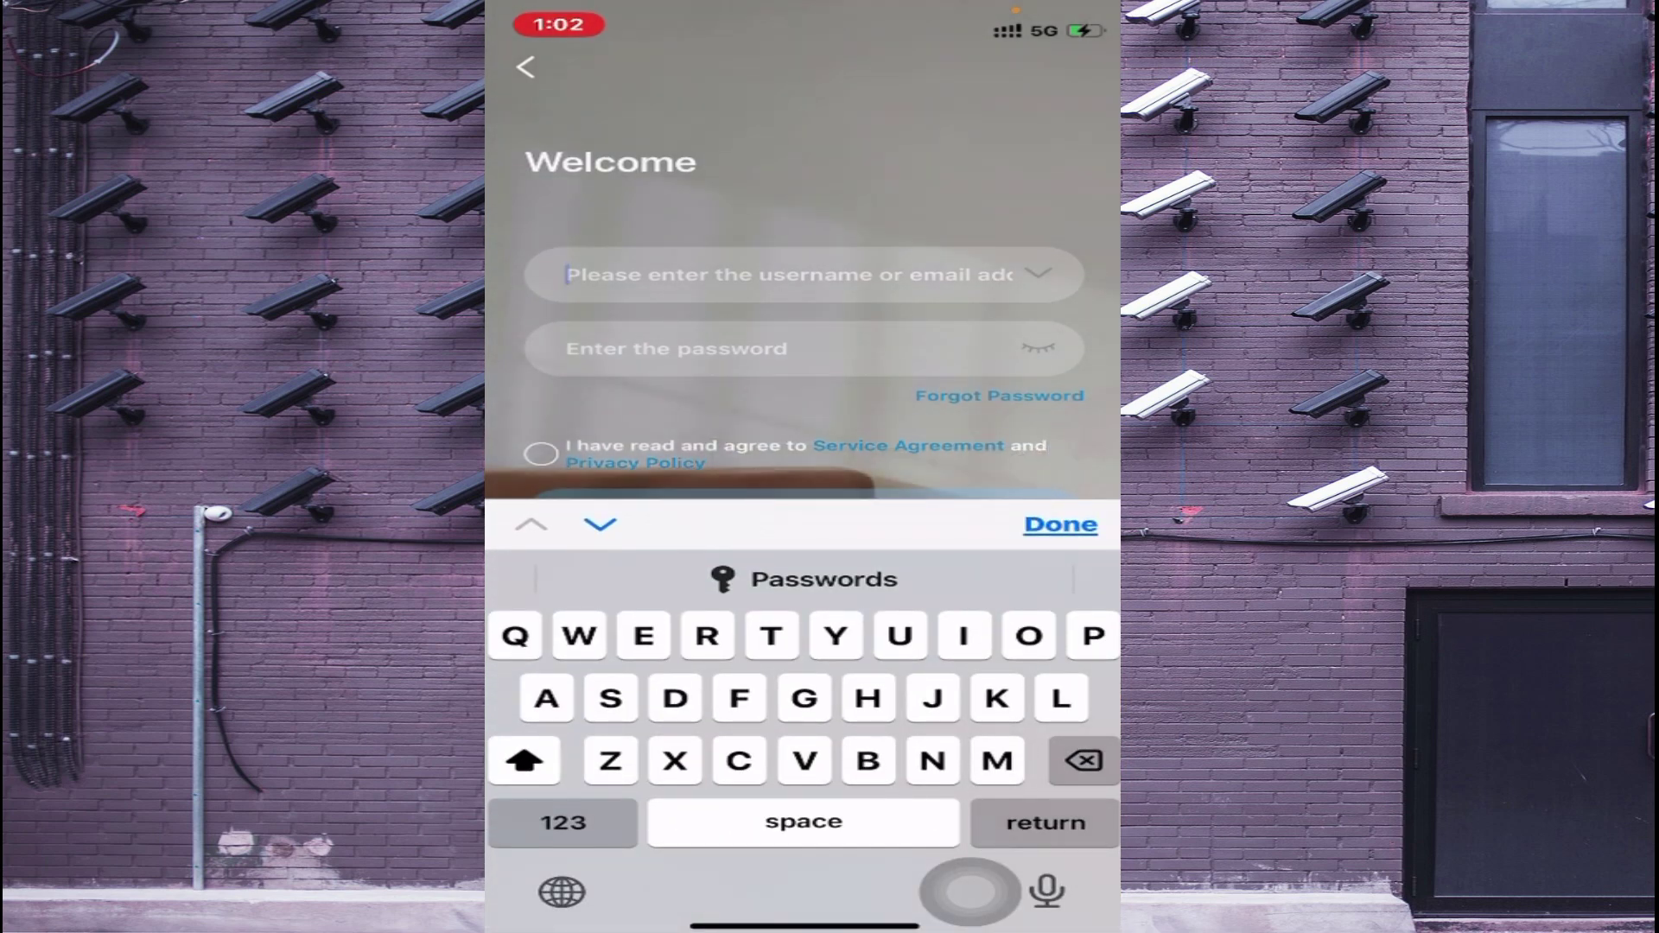
{"action": "left_click", "coordinate": [523, 760]}
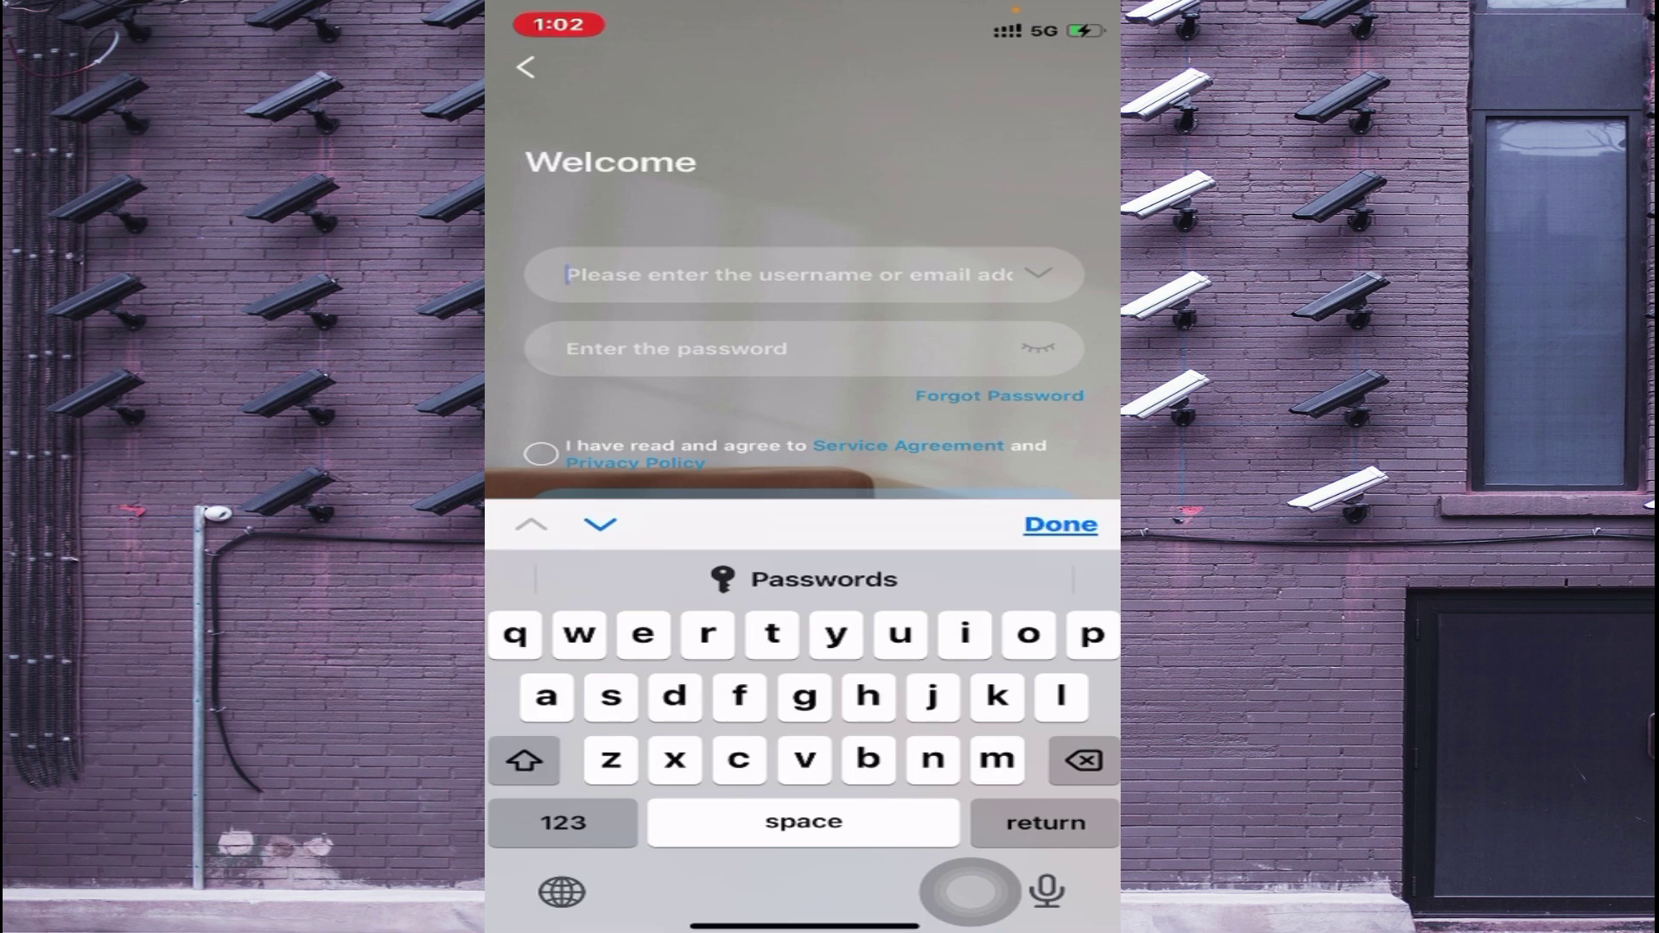
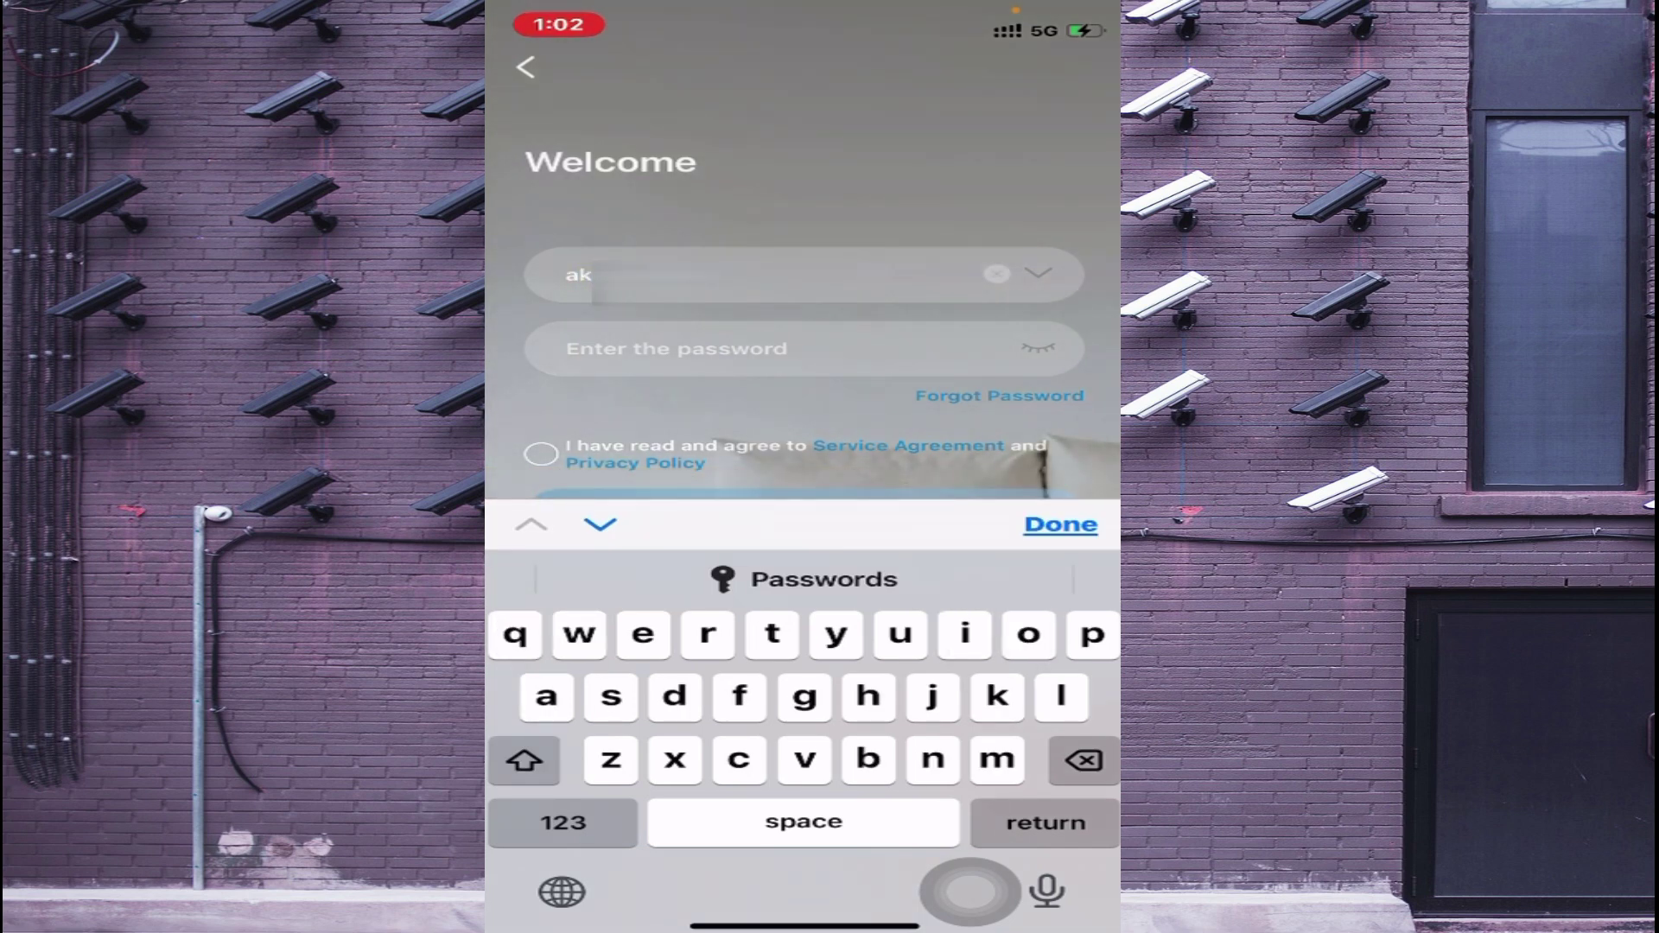
{"action": "left_click", "coordinate": [563, 822]}
{"action": "type", "text": "."}
{"action": "left_click", "coordinate": [564, 823]}
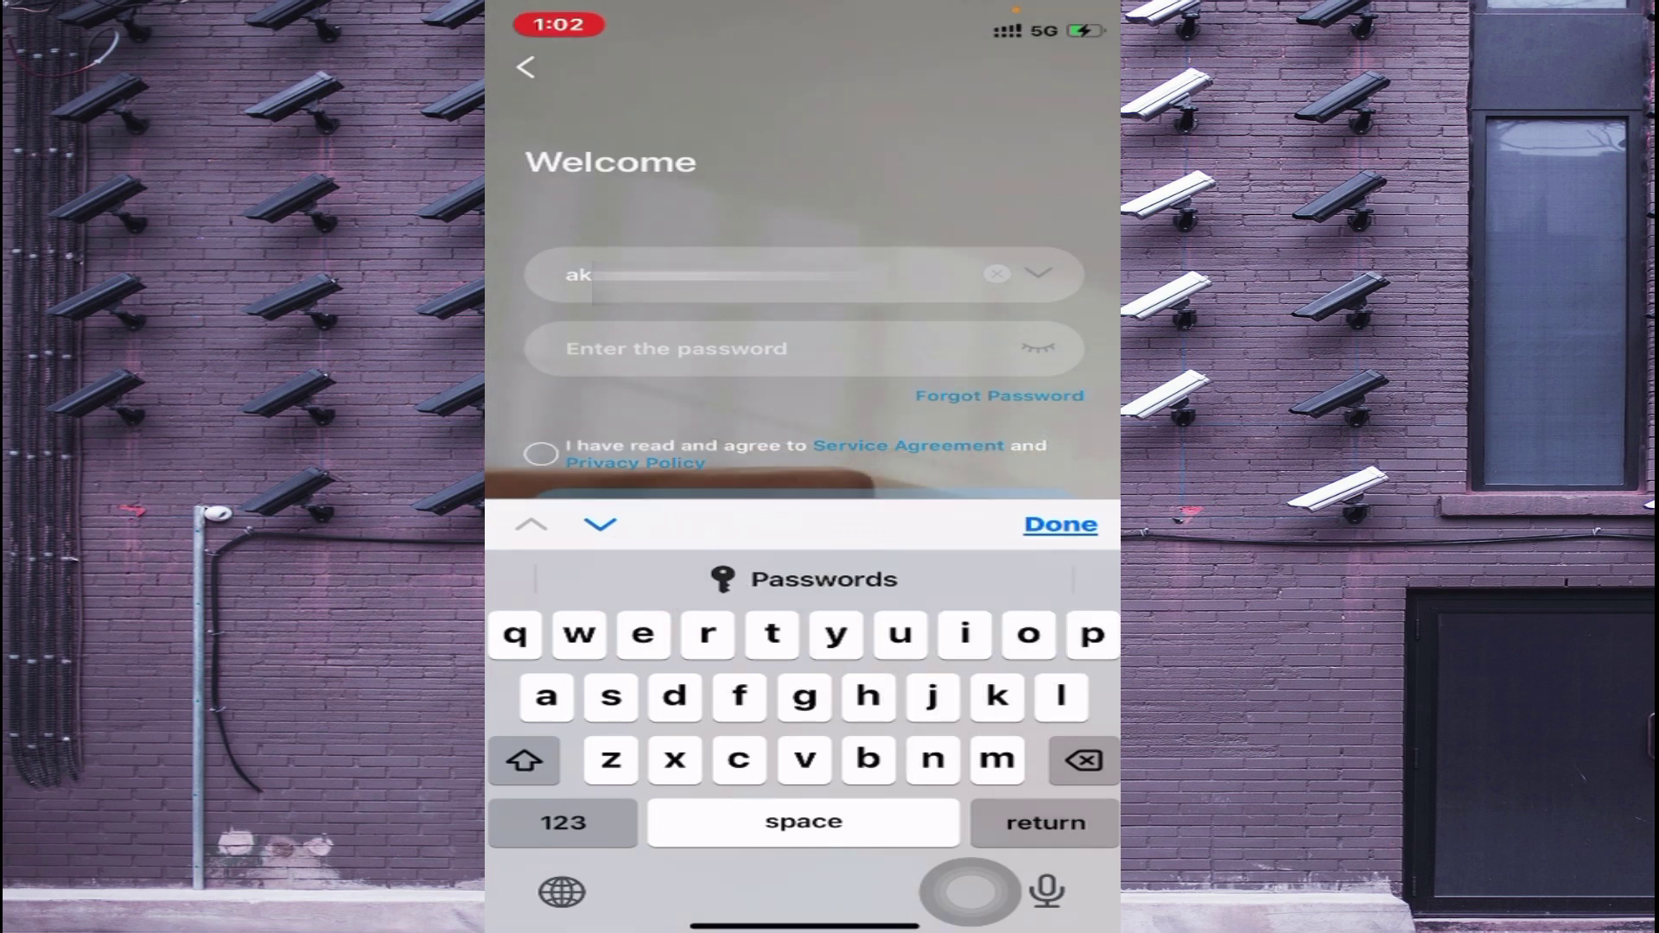
{"action": "left_click", "coordinate": [564, 822]}
{"action": "left_click", "coordinate": [563, 822]}
{"action": "left_click", "coordinate": [563, 822]}
{"action": "type", "text": "."}
{"action": "left_click", "coordinate": [563, 823]}
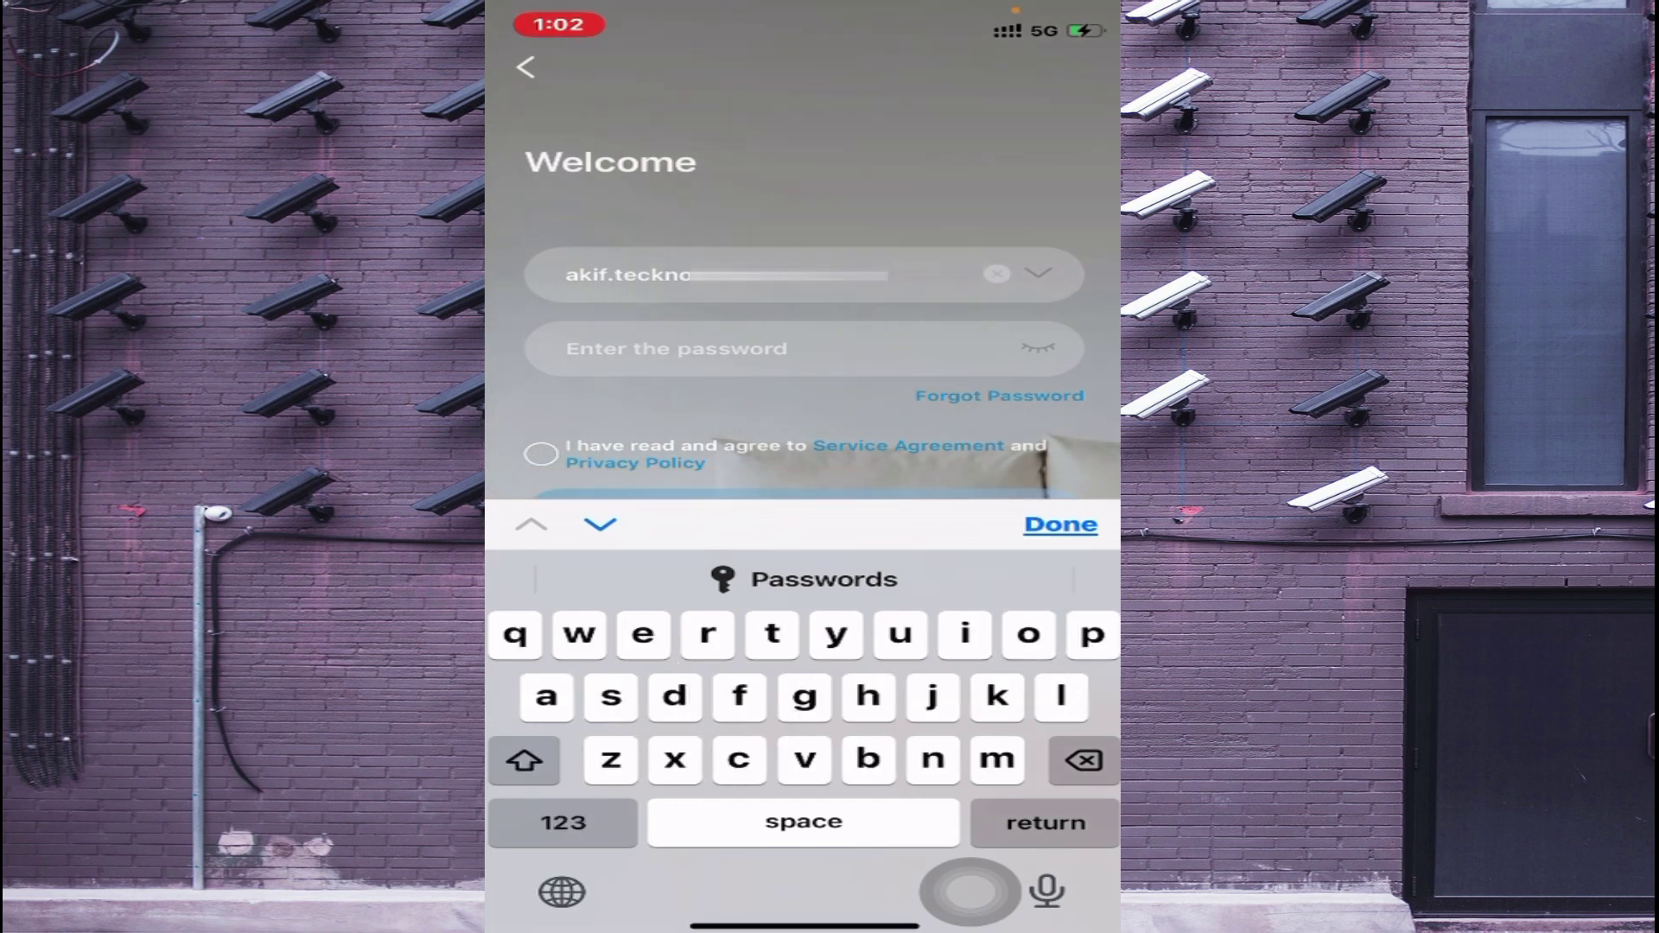
Step: Enter the account password, agree to the service terms and log in
{"action": "left_click", "coordinate": [600, 524]}
{"action": "type", "text": "***"}
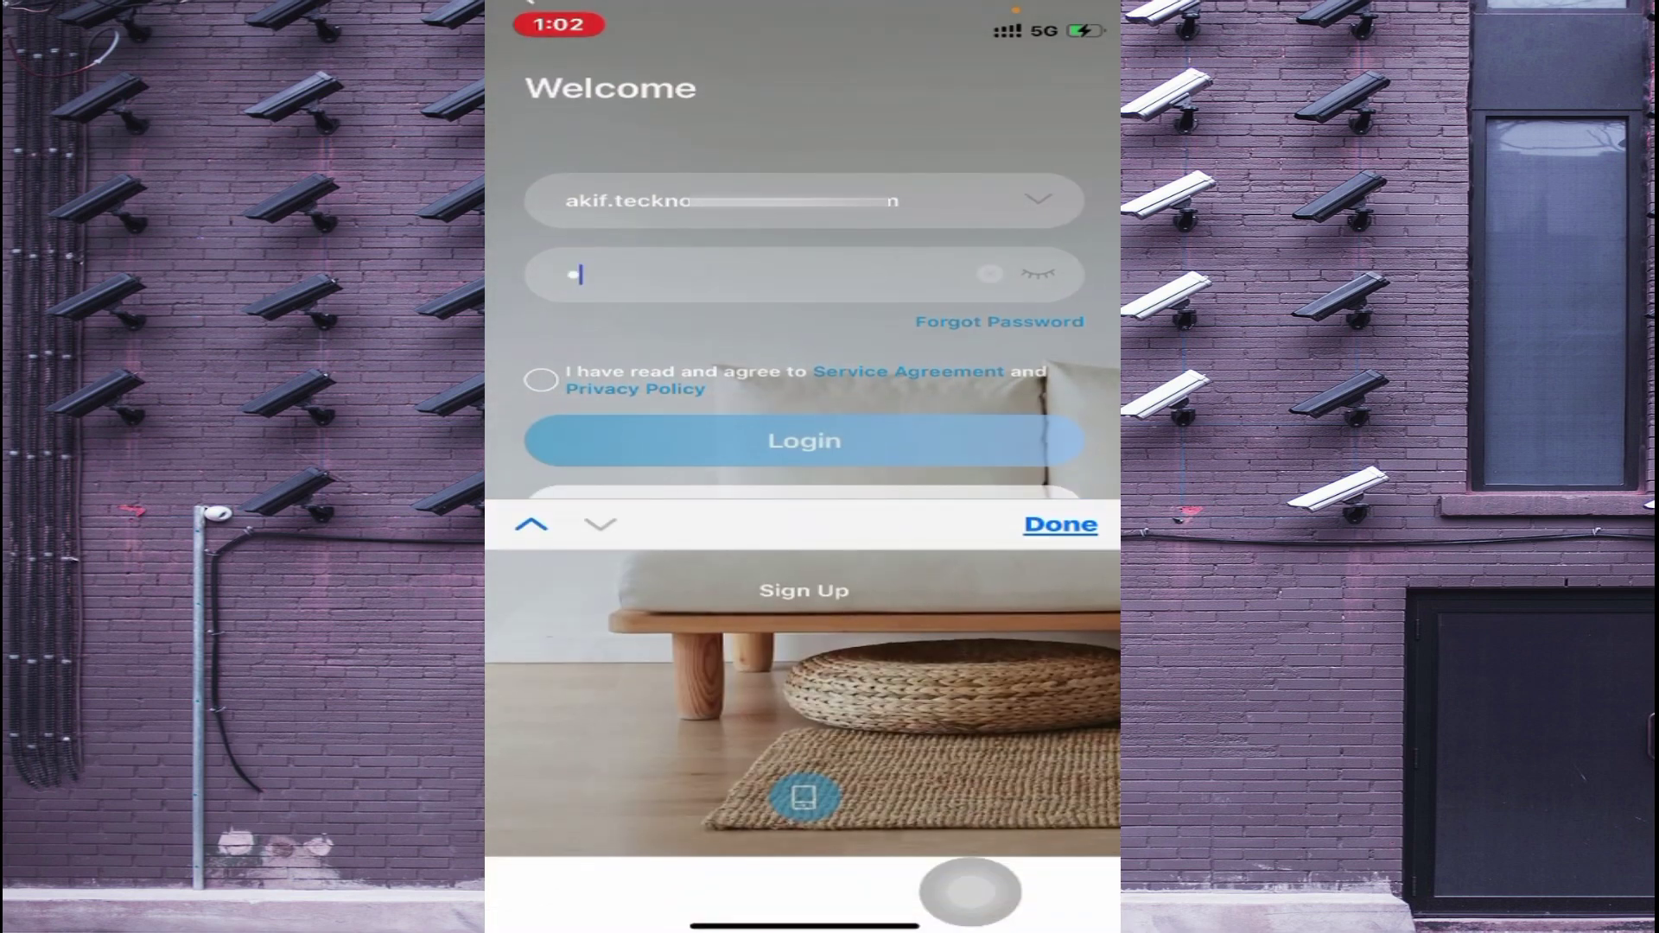
{"action": "type", "text": "***"}
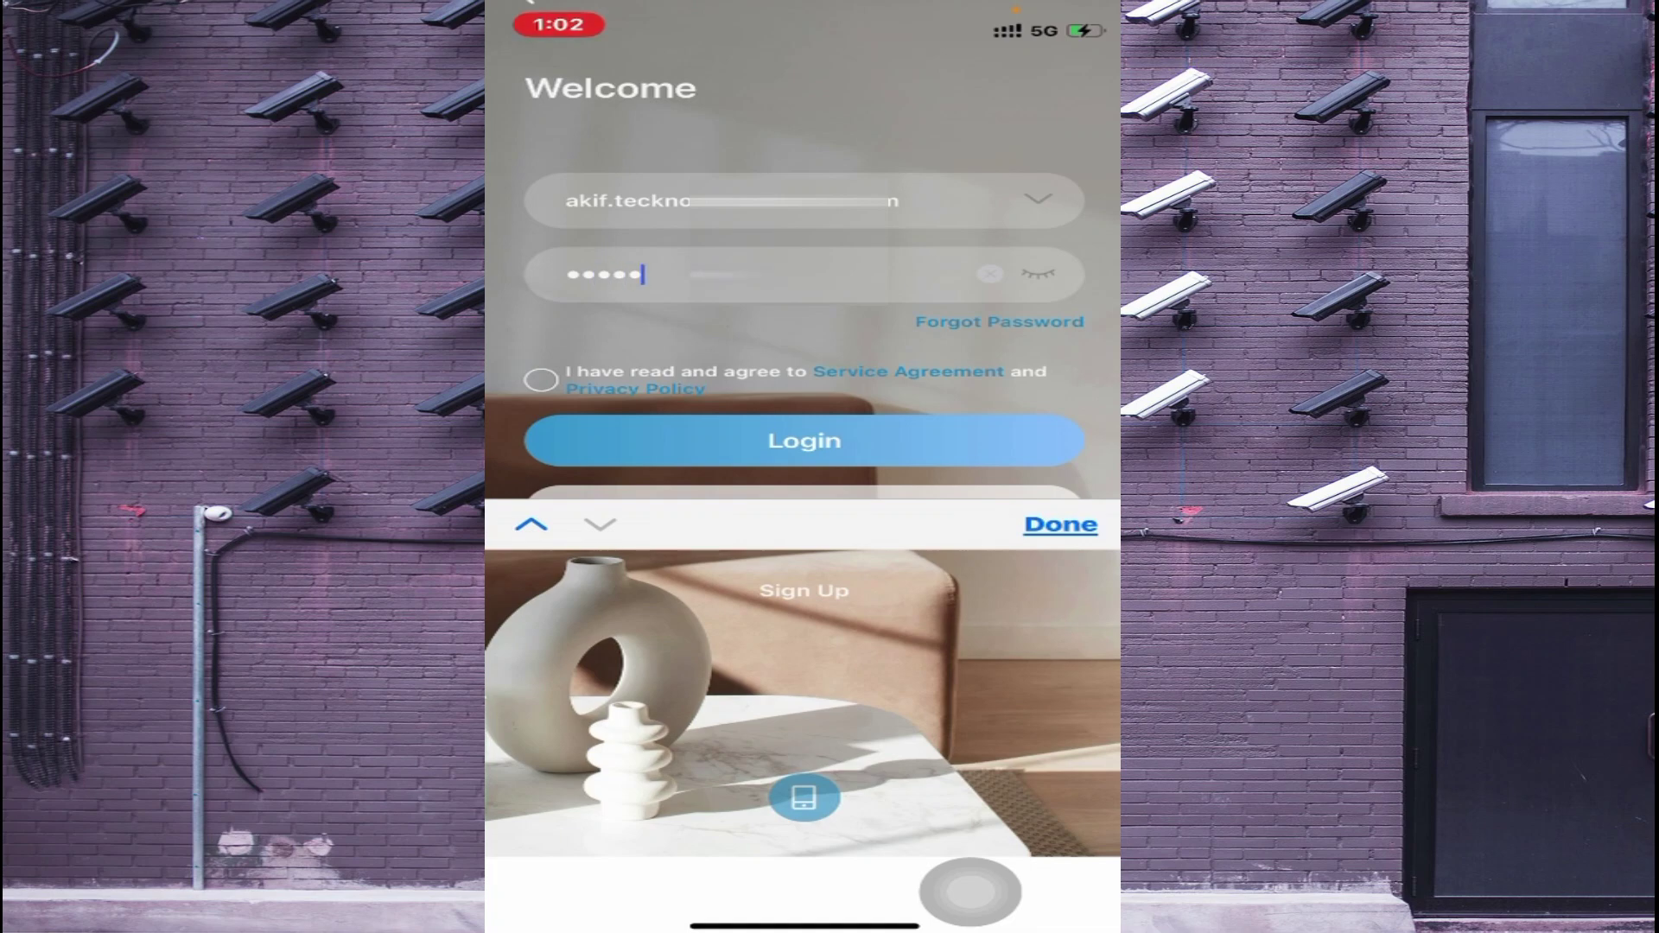
{"action": "type", "text": "*****"}
{"action": "left_click", "coordinate": [1063, 822]}
{"action": "left_click", "coordinate": [540, 461]}
{"action": "left_click", "coordinate": [805, 522]}
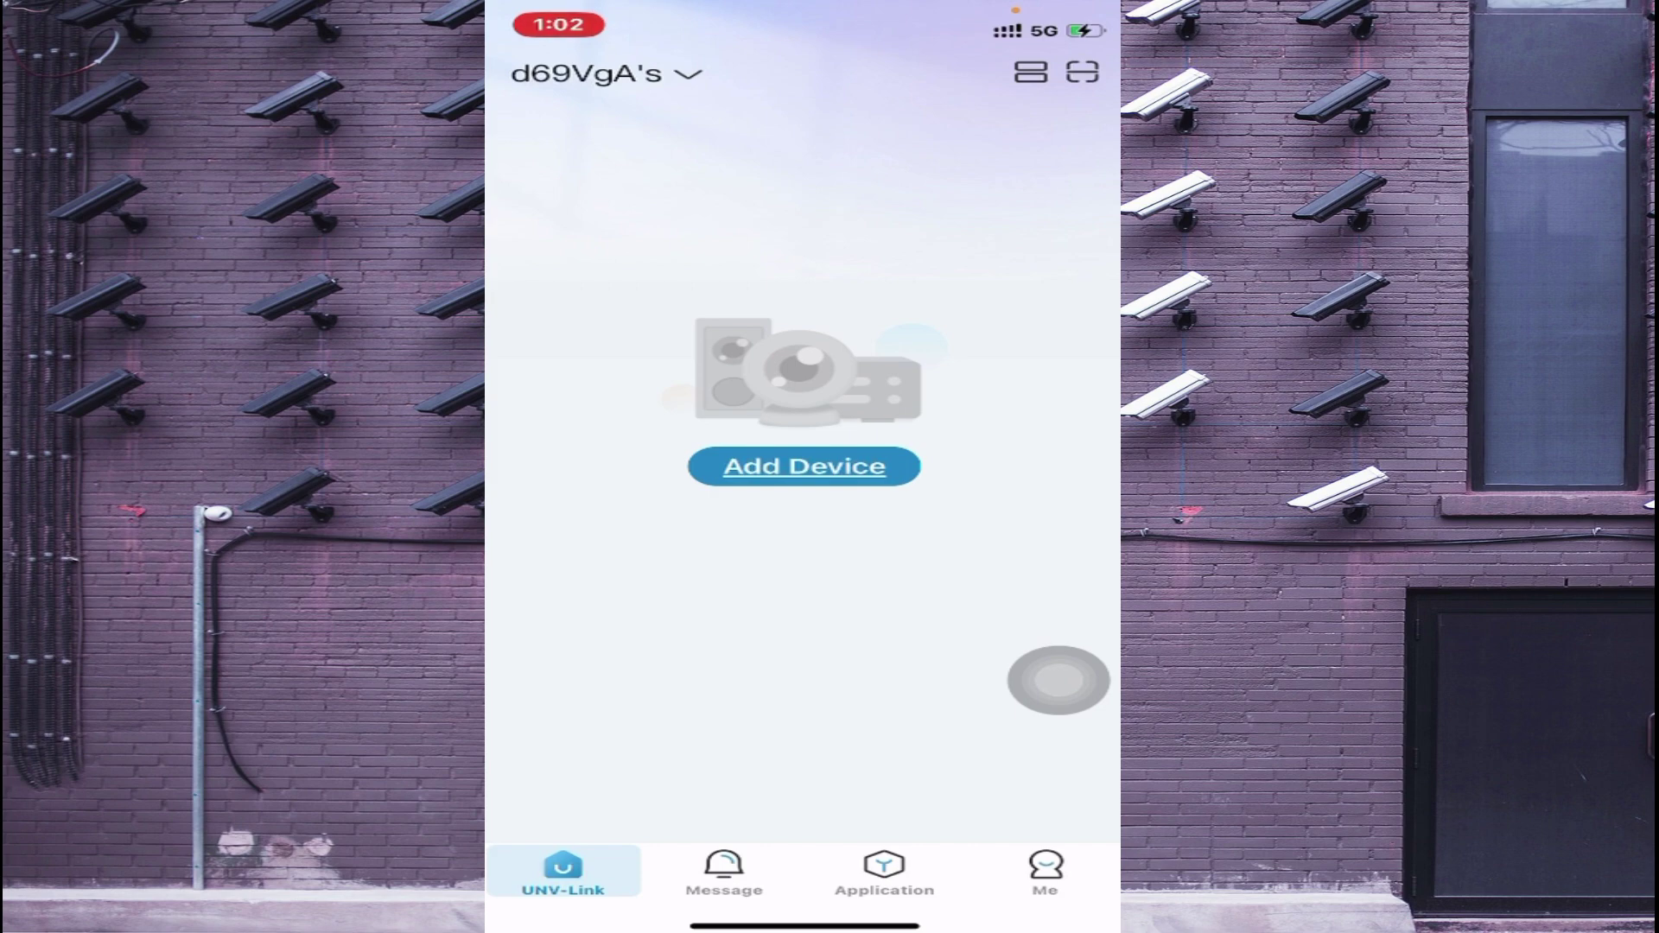
Step: Scan the NVR's QR code under forgotten device password and email the security code
{"action": "left_click", "coordinate": [803, 466]}
{"action": "left_click", "coordinate": [919, 562]}
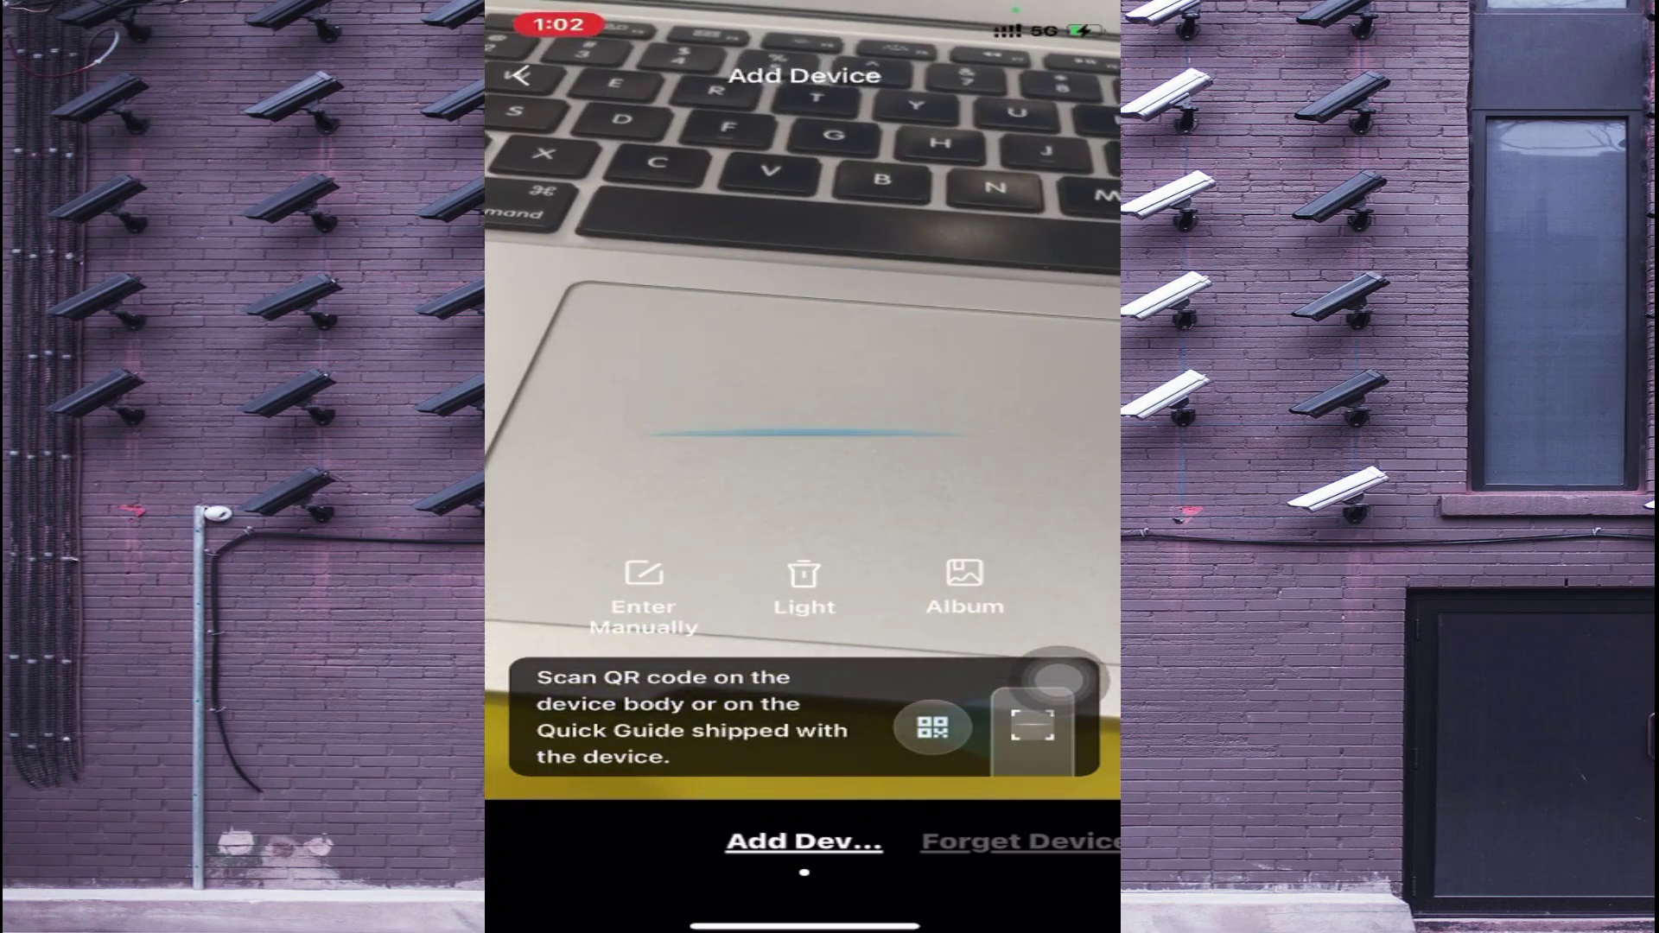
{"action": "left_click", "coordinate": [1020, 840]}
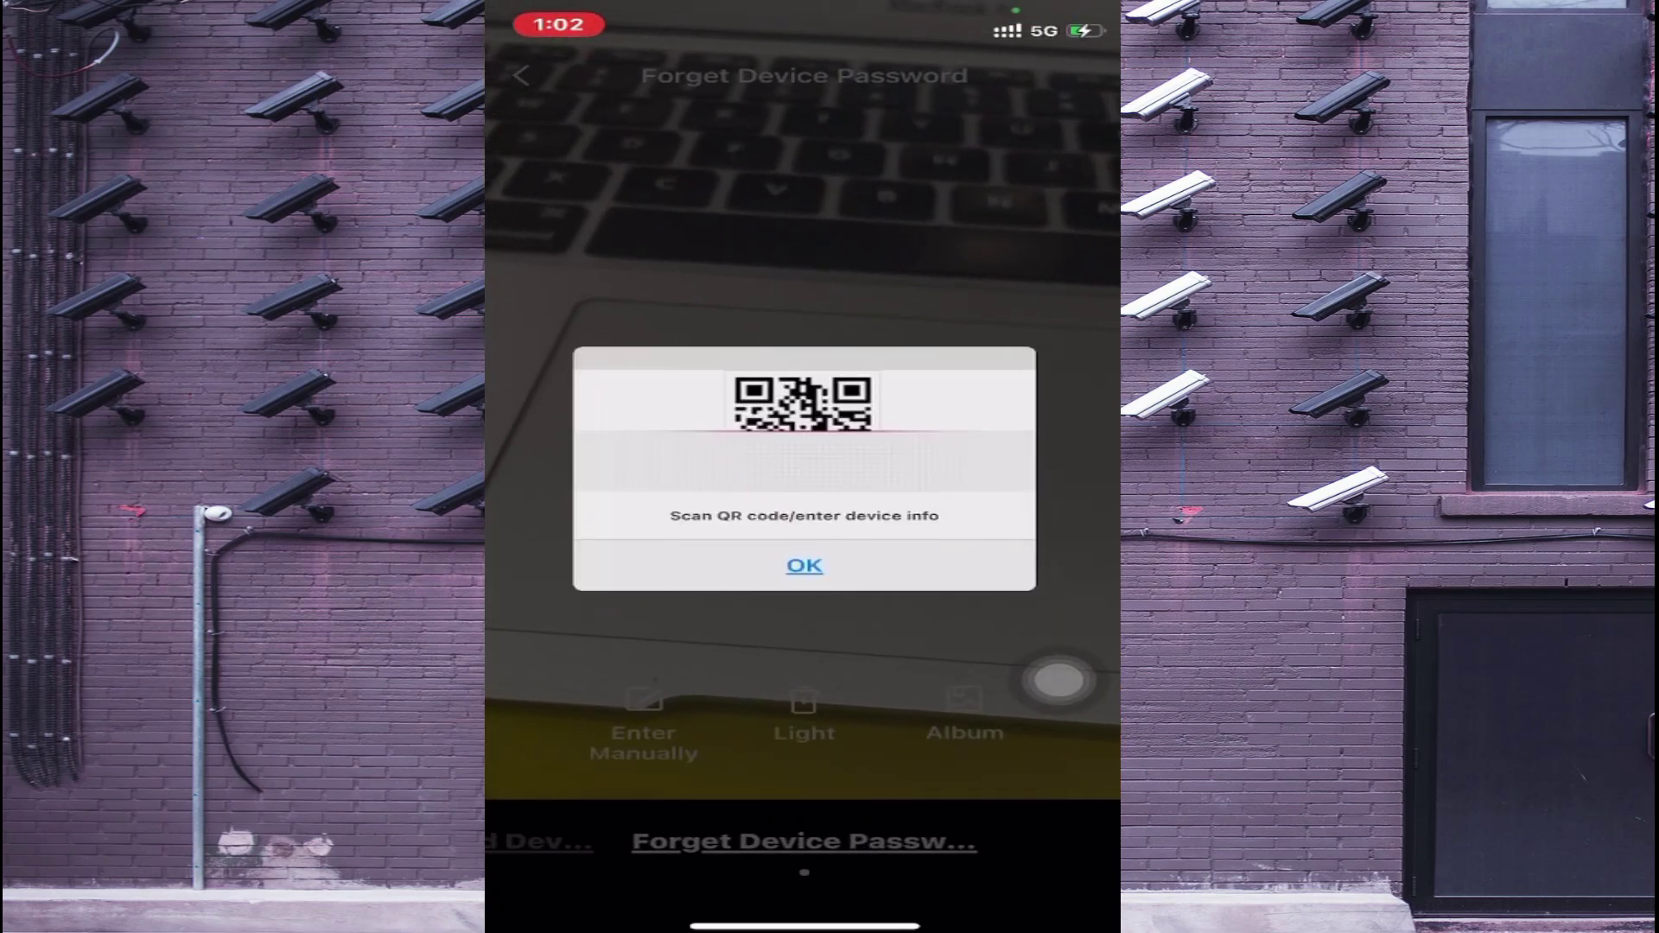
{"action": "left_click", "coordinate": [804, 566]}
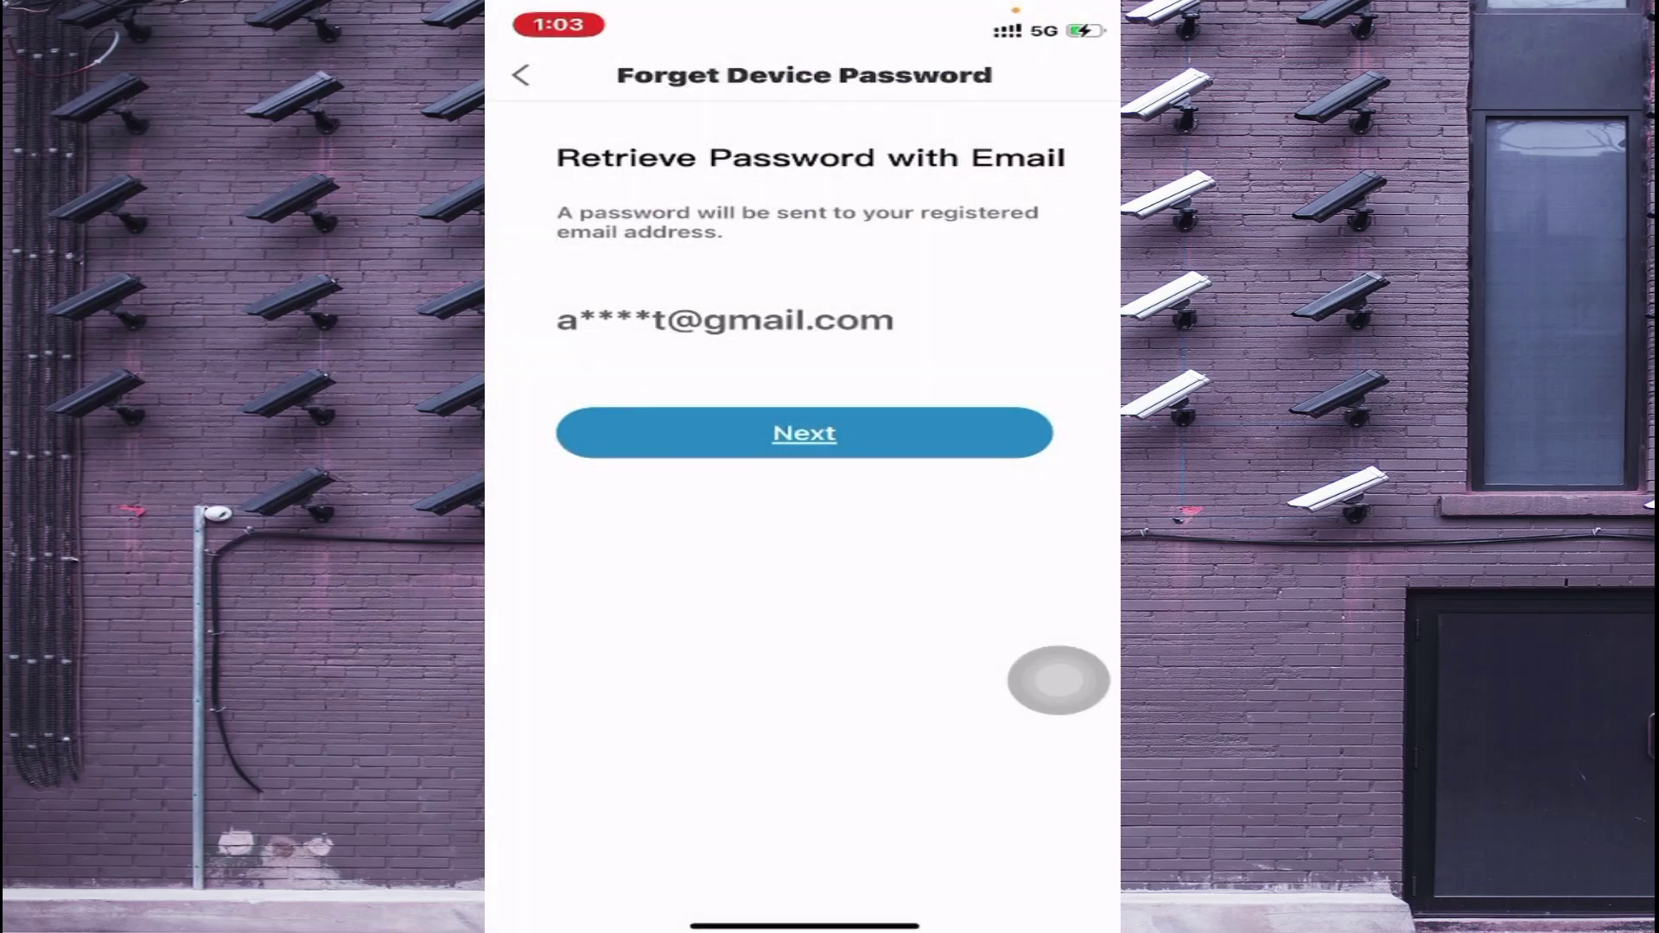
{"action": "left_click", "coordinate": [804, 433]}
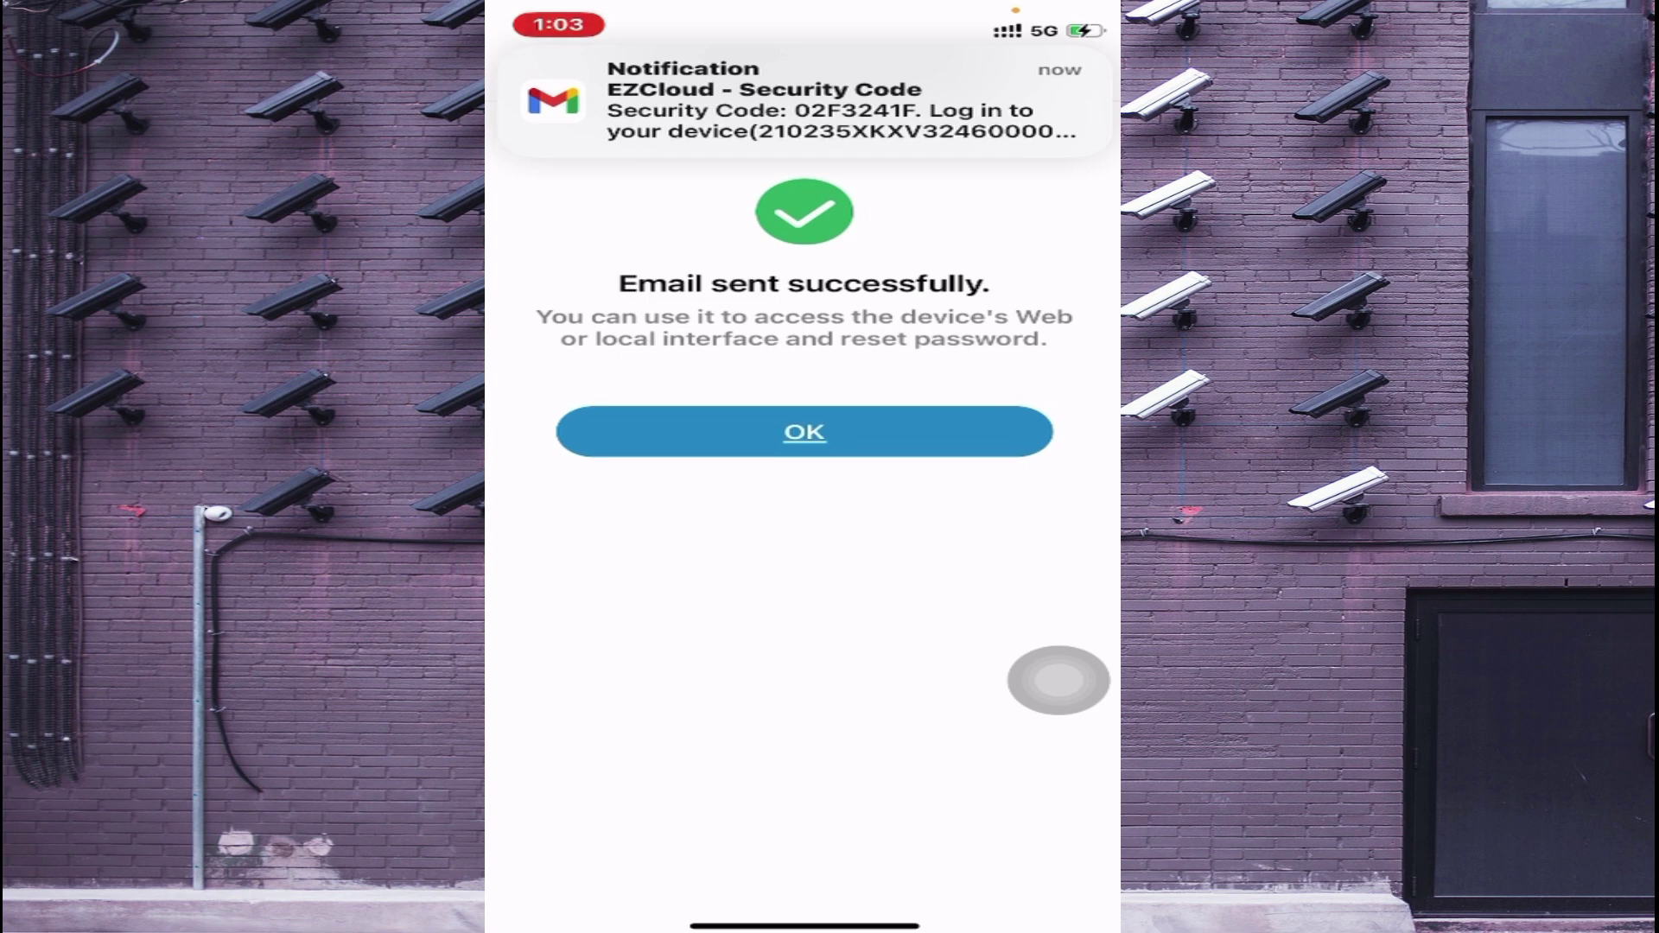
{"action": "left_click", "coordinate": [803, 431]}
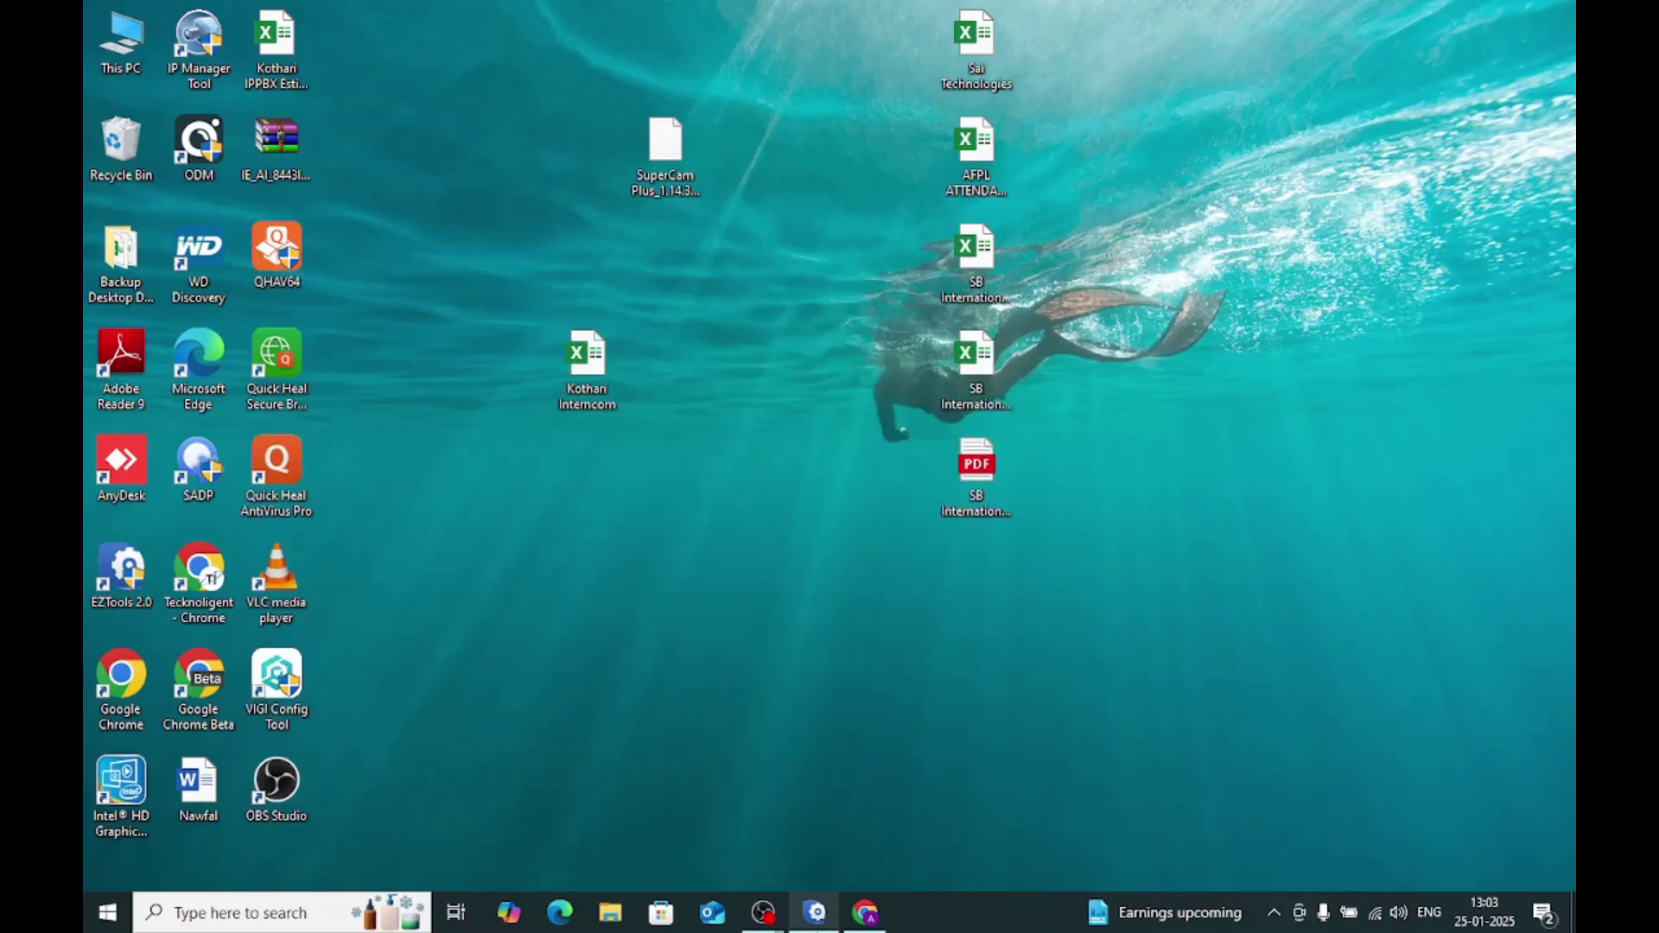
Step: Restore Chrome showing the NVR Retrieve Password page and open a new blank tab
{"action": "mouse_move", "coordinate": [815, 911]}
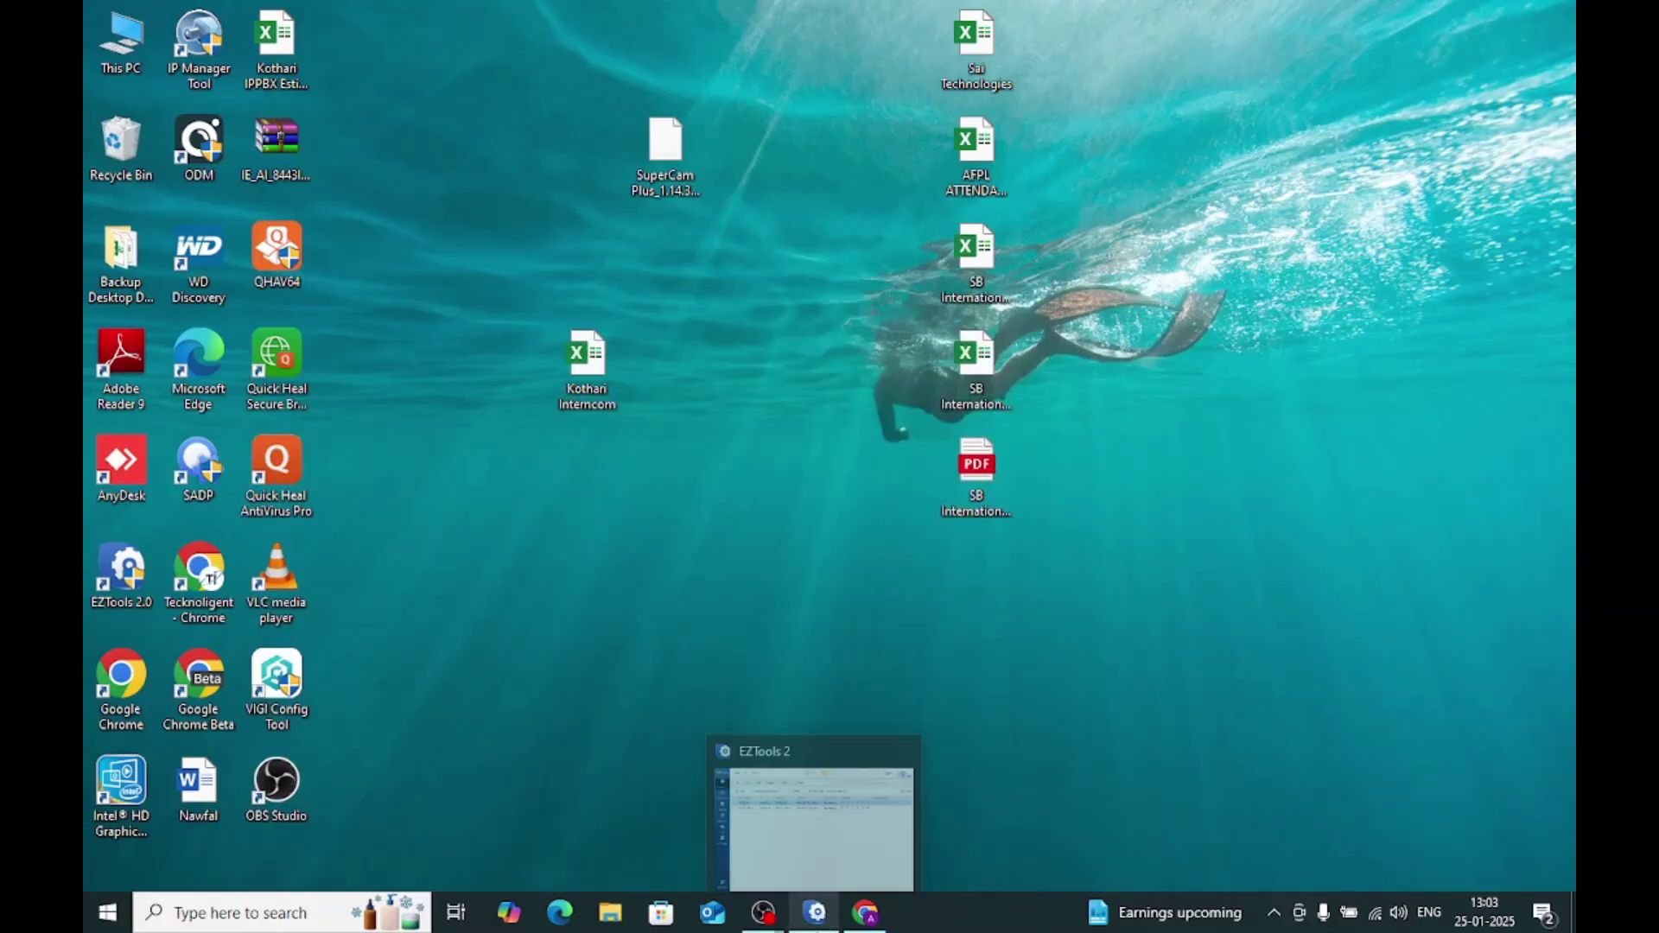
{"action": "left_click", "coordinate": [864, 913]}
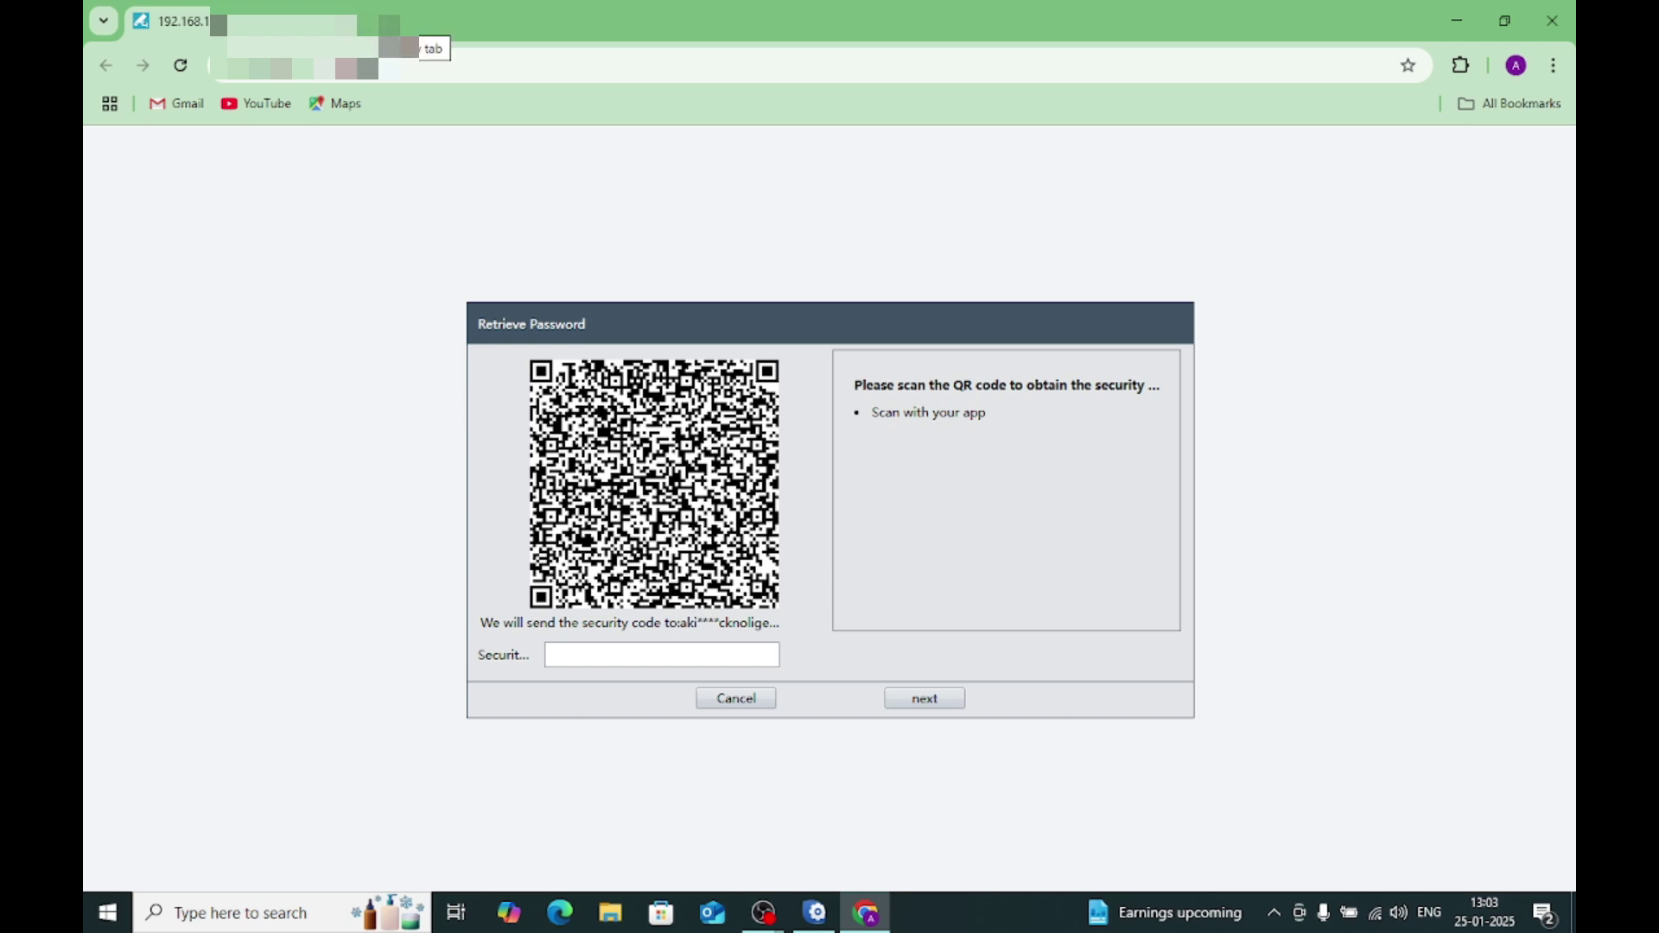
{"action": "left_click", "coordinate": [399, 23]}
Step: Go to gmail.com, select the code in the EZCloud - Security Code email, and return to the NVR tab
{"action": "left_click", "coordinate": [448, 63]}
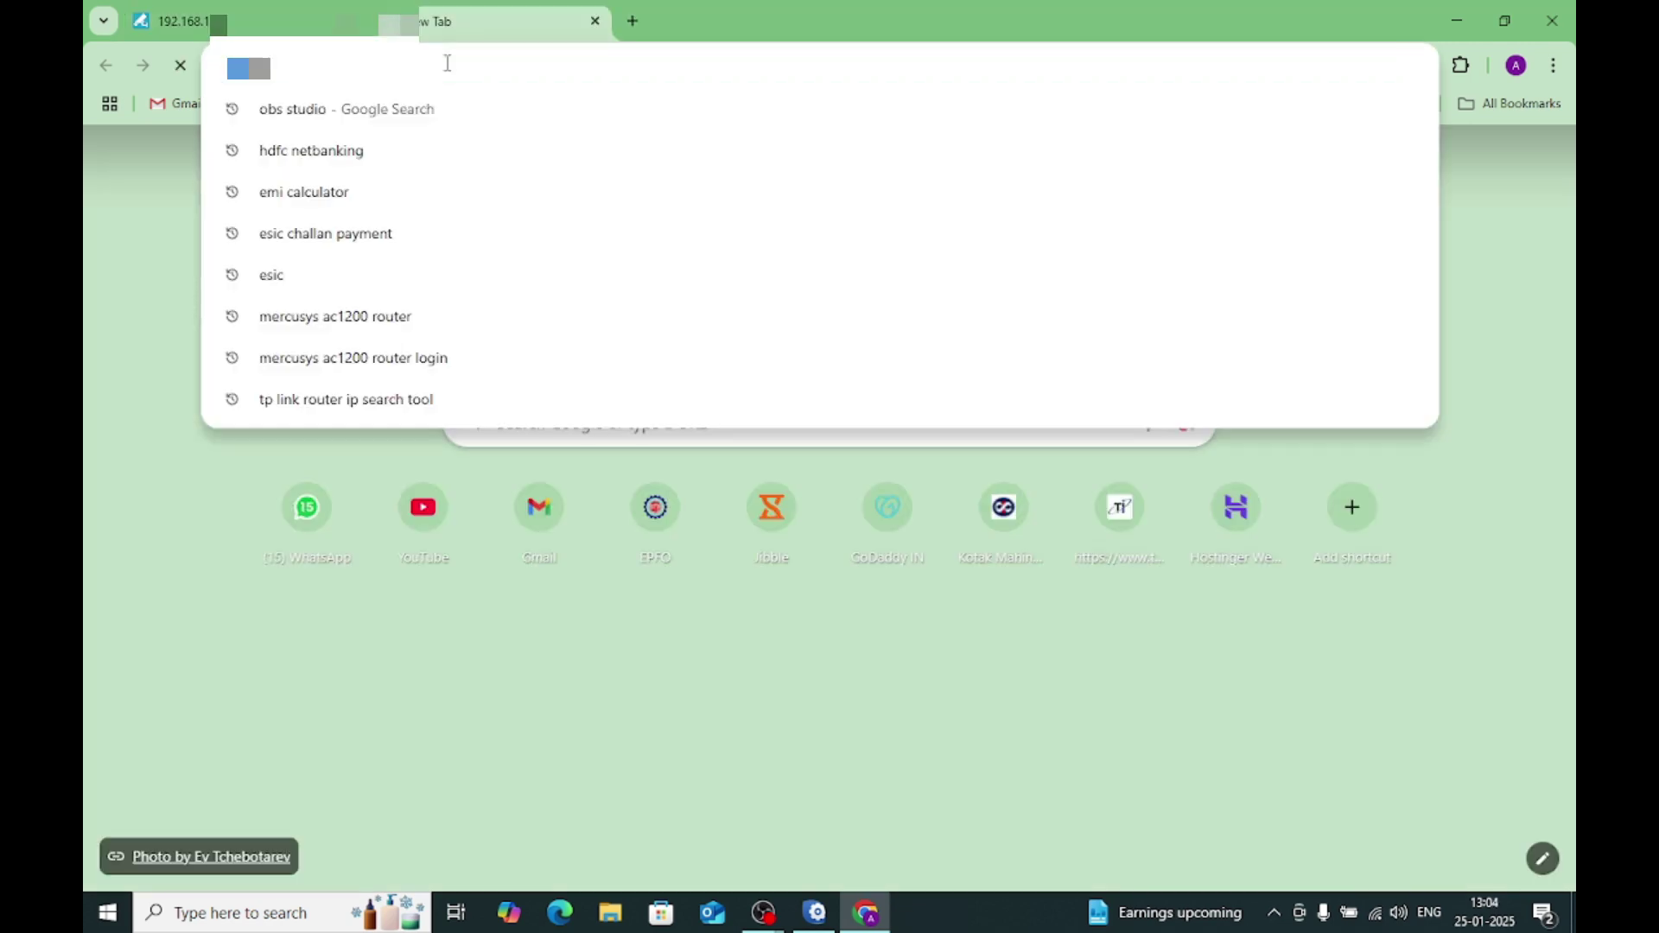
{"action": "type", "text": "gmail"}
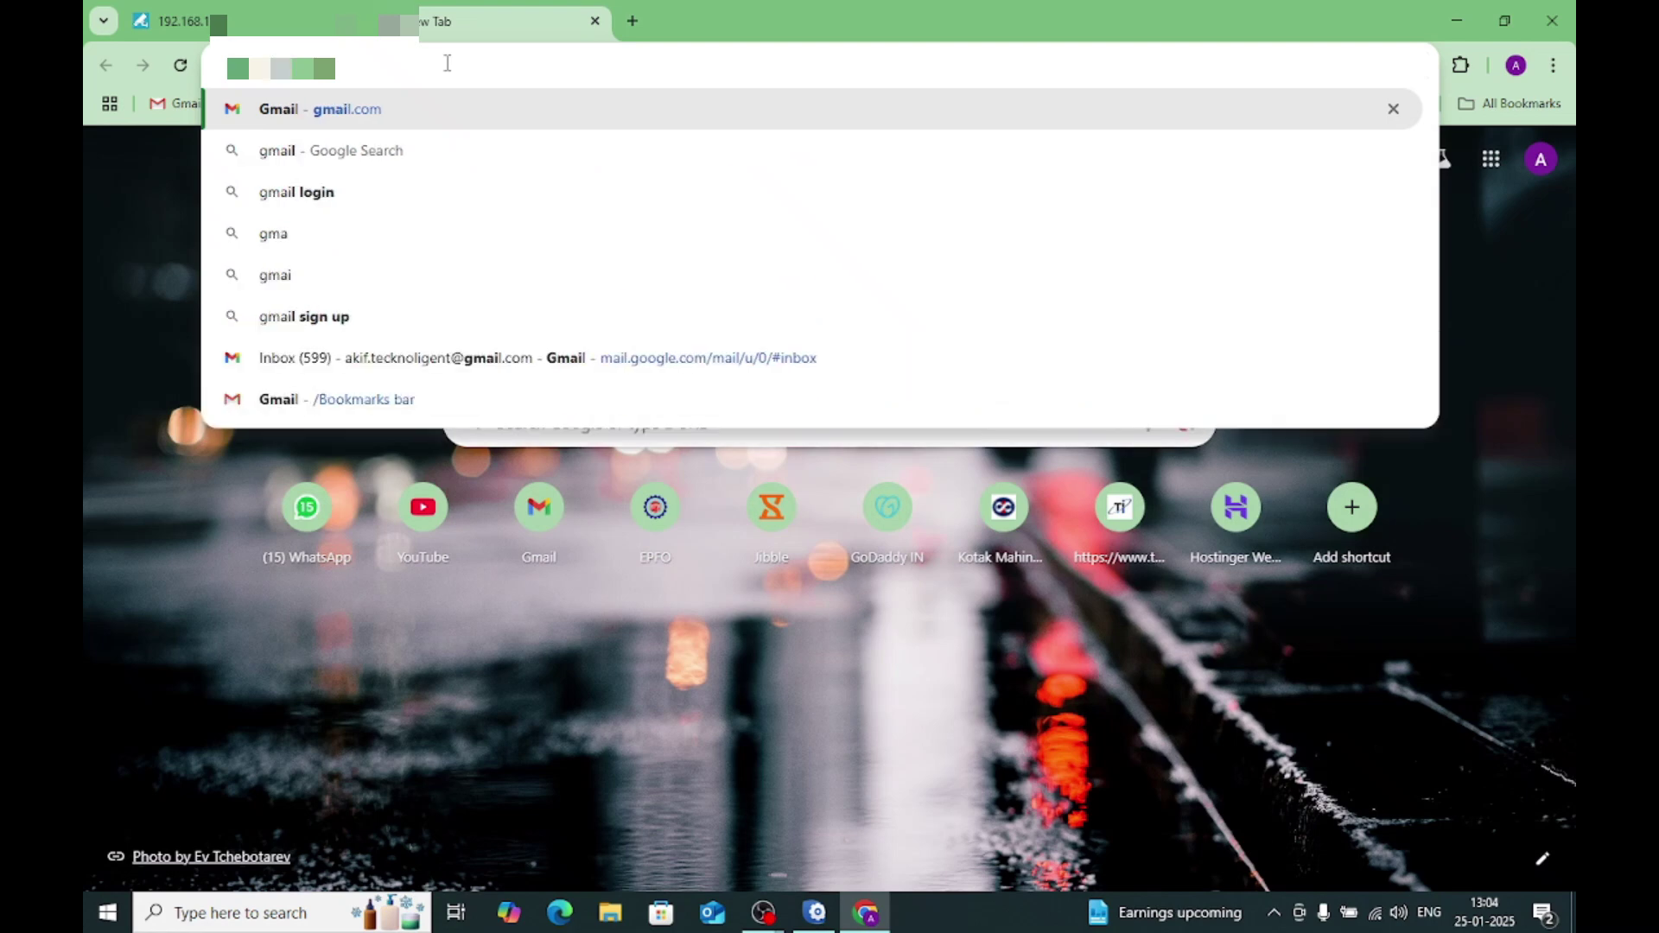
{"action": "type", "text": ".com"}
{"action": "key", "text": "Return"}
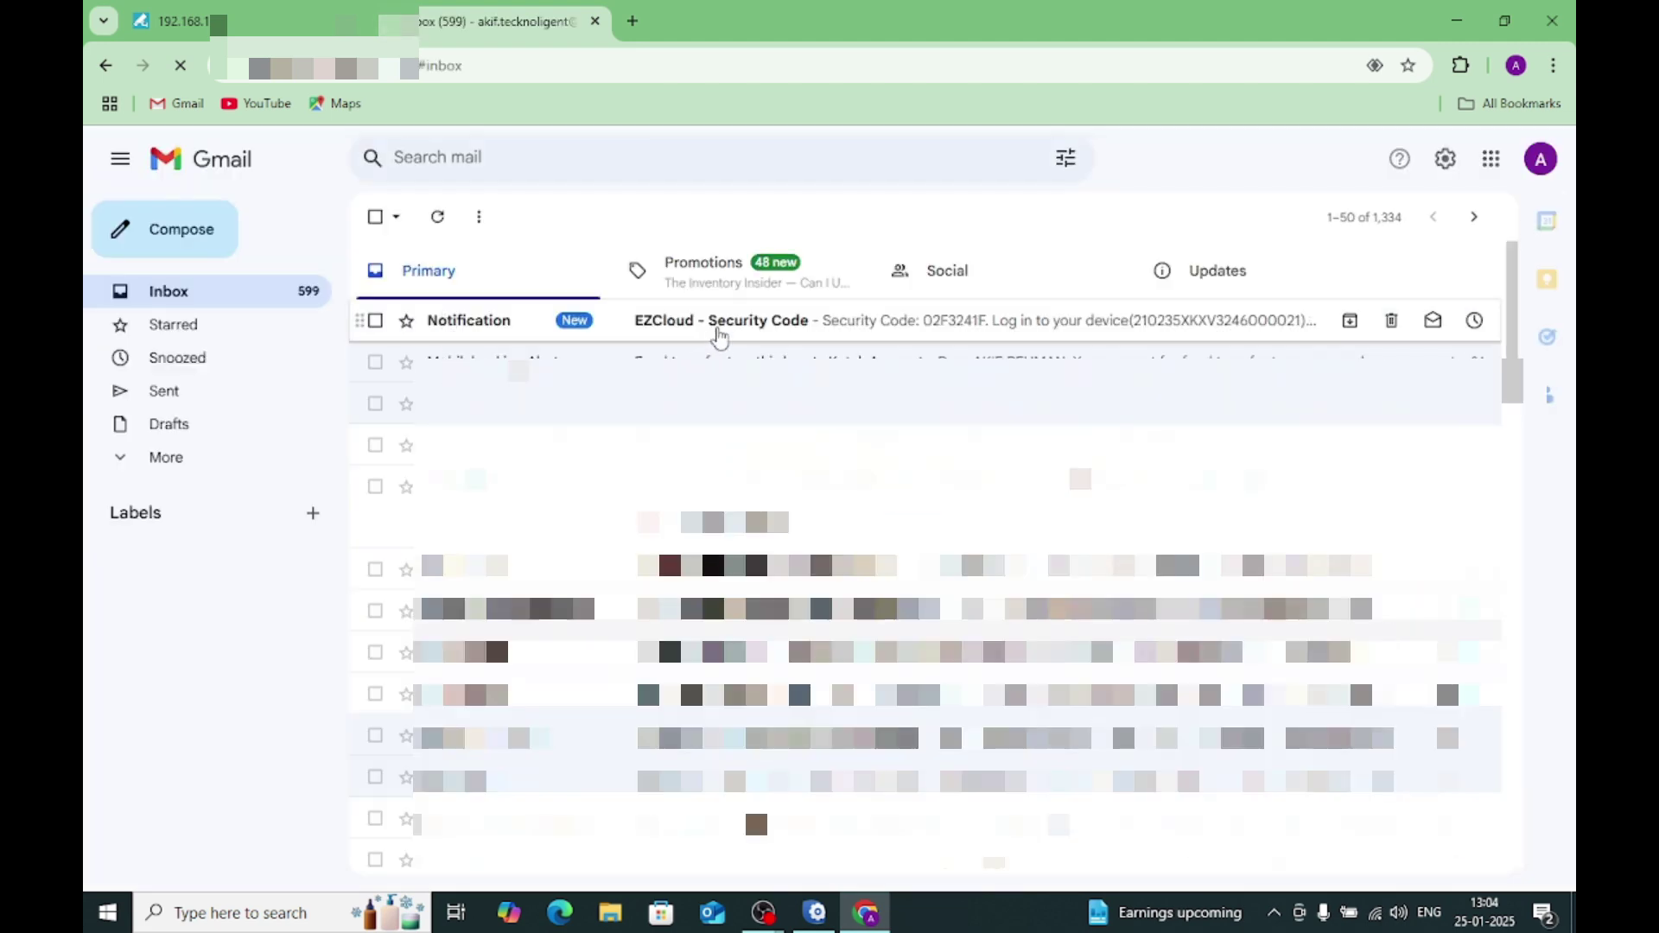
{"action": "left_click", "coordinate": [719, 335]}
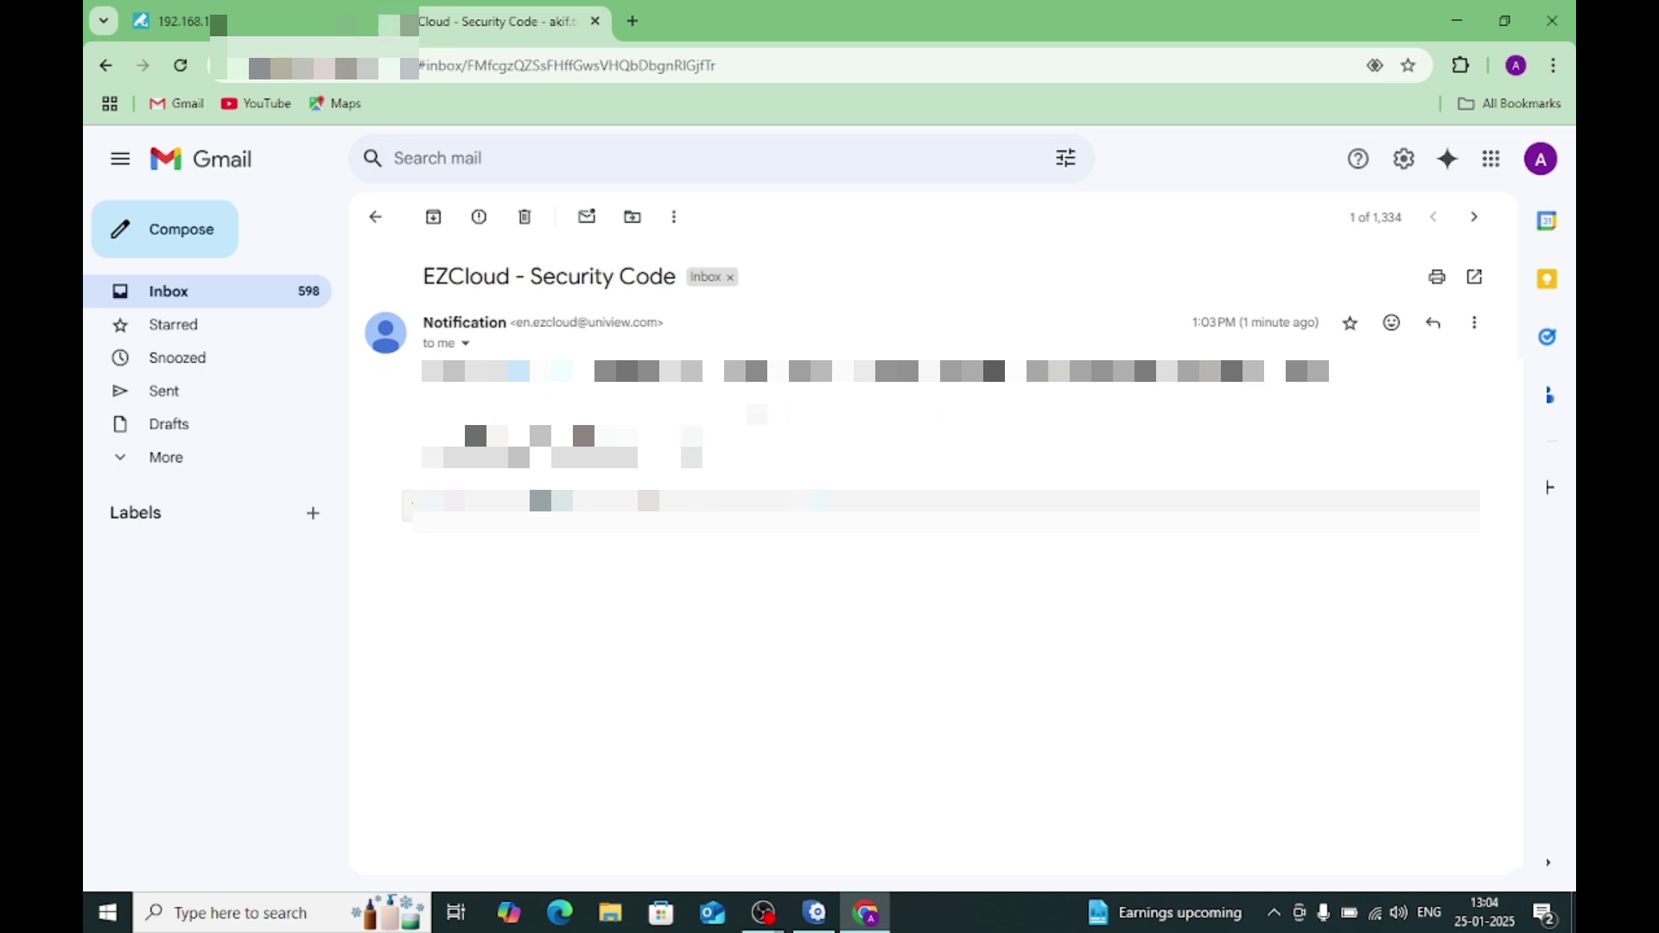
{"action": "left_click_drag", "start_coordinate": [518, 370], "coordinate": [573, 370]}
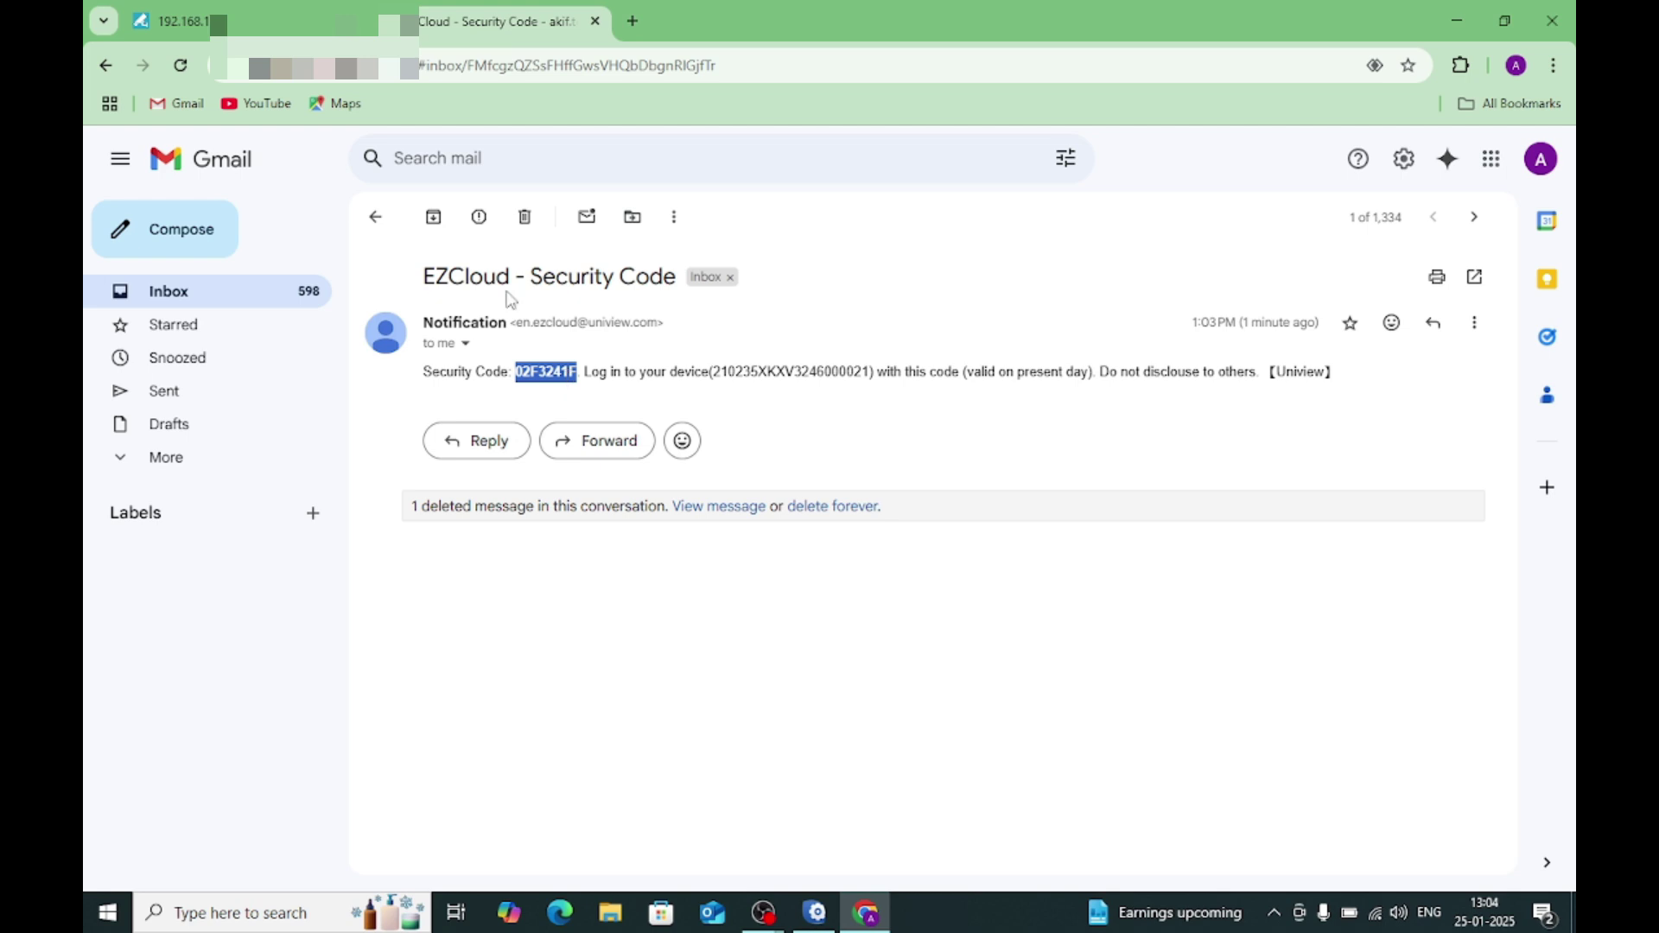
{"action": "left_click", "coordinate": [169, 21]}
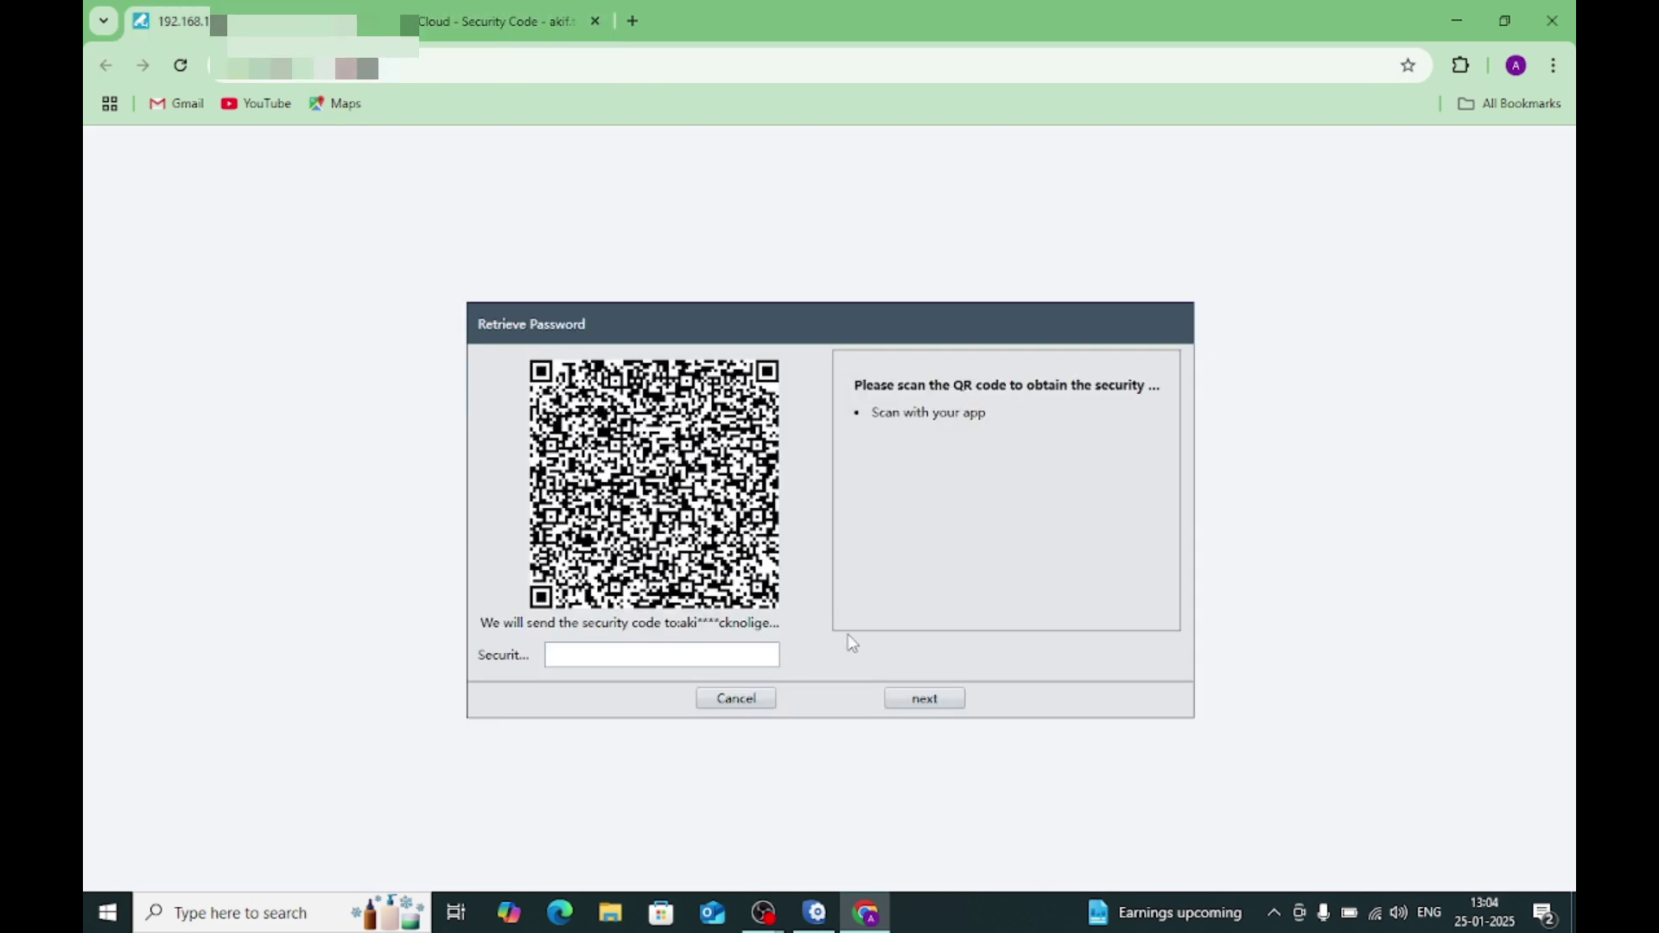
Step: Paste the emailed security code, submit it, and decline Chrome's offer to save the login
{"action": "left_click", "coordinate": [704, 652]}
{"action": "key", "text": "ctrl+v"}
{"action": "left_click", "coordinate": [925, 706]}
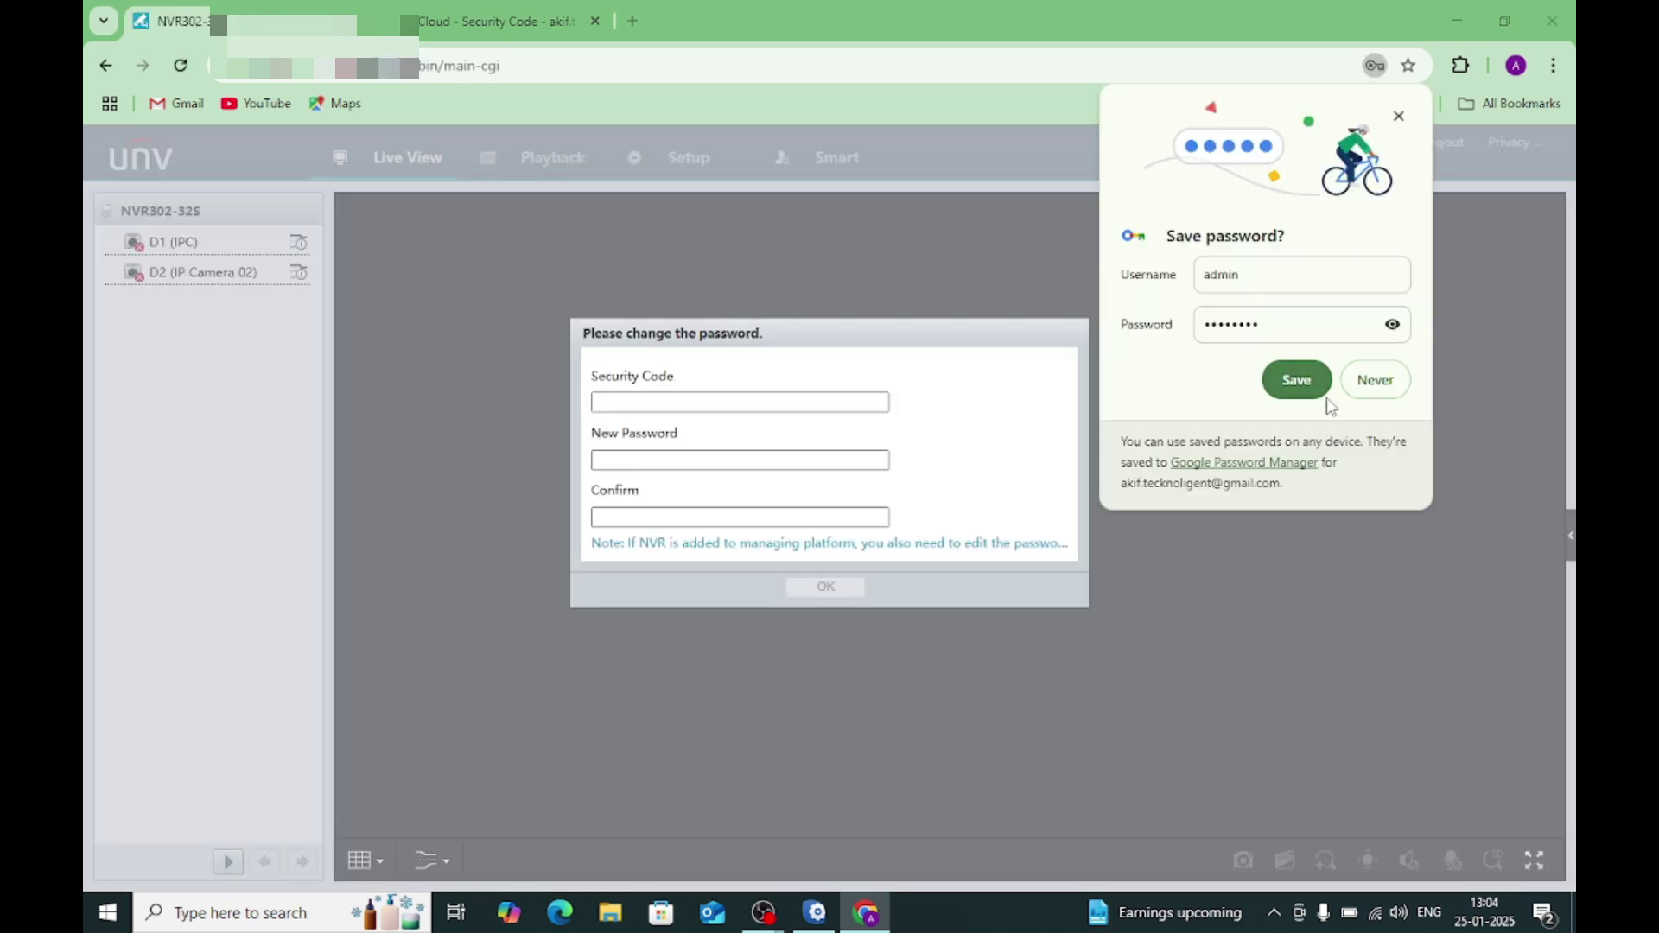
{"action": "left_click", "coordinate": [1352, 381]}
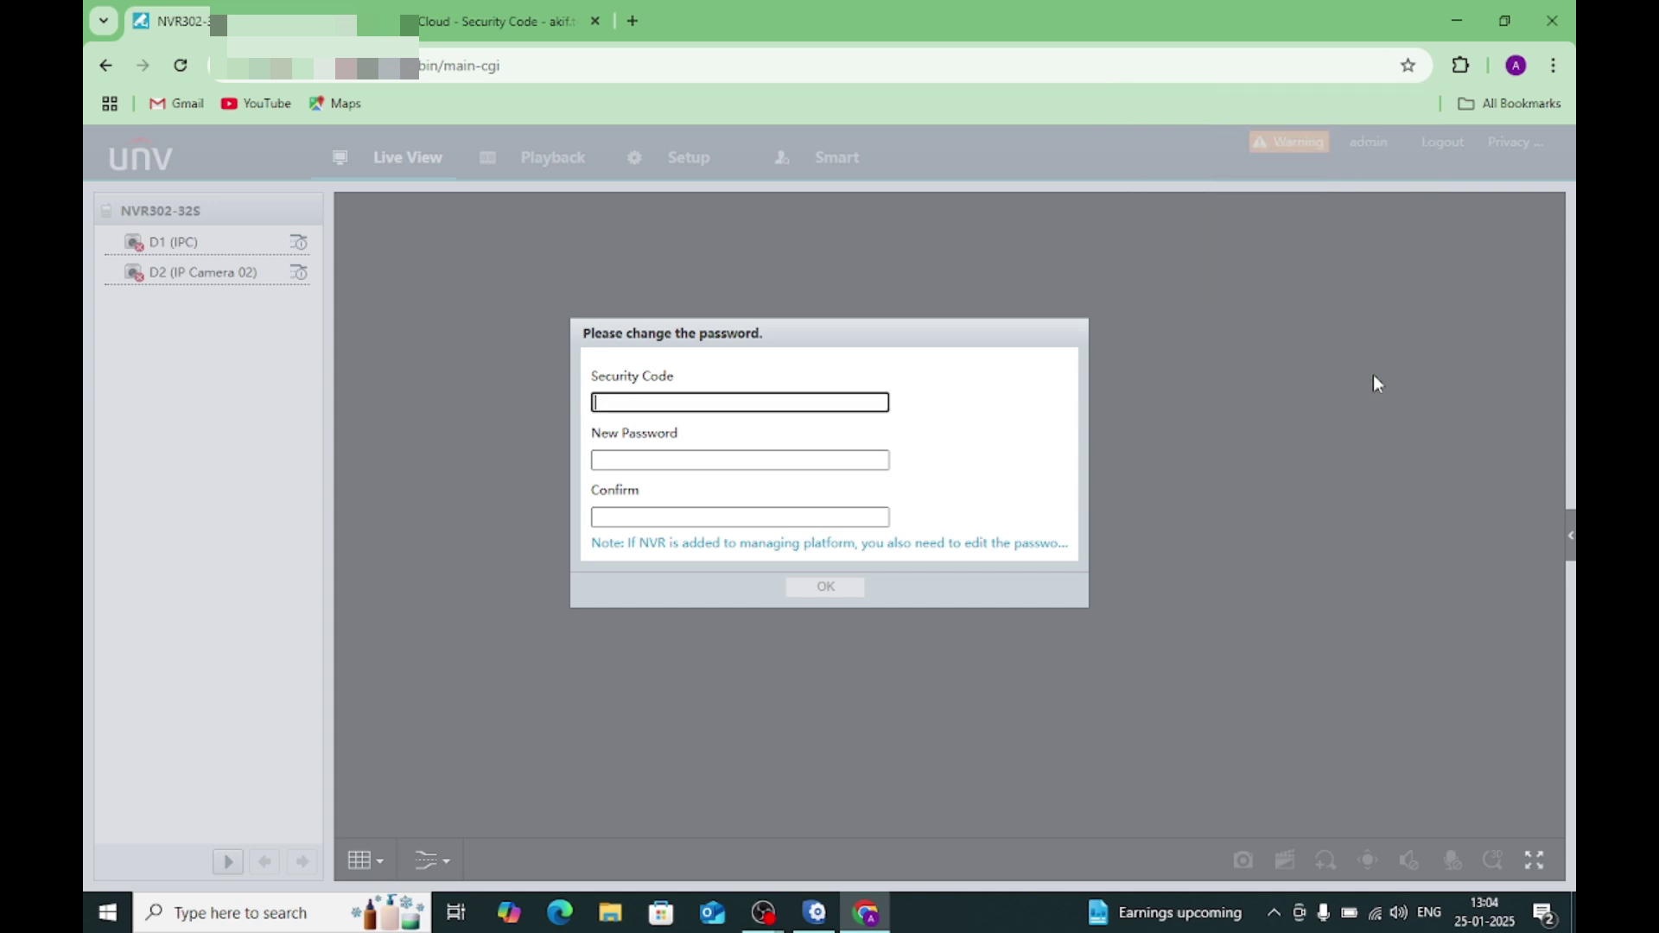
Step: Enter the security code and a self-chosen new admin password plus its confirmation, then apply
{"action": "left_click", "coordinate": [618, 460]}
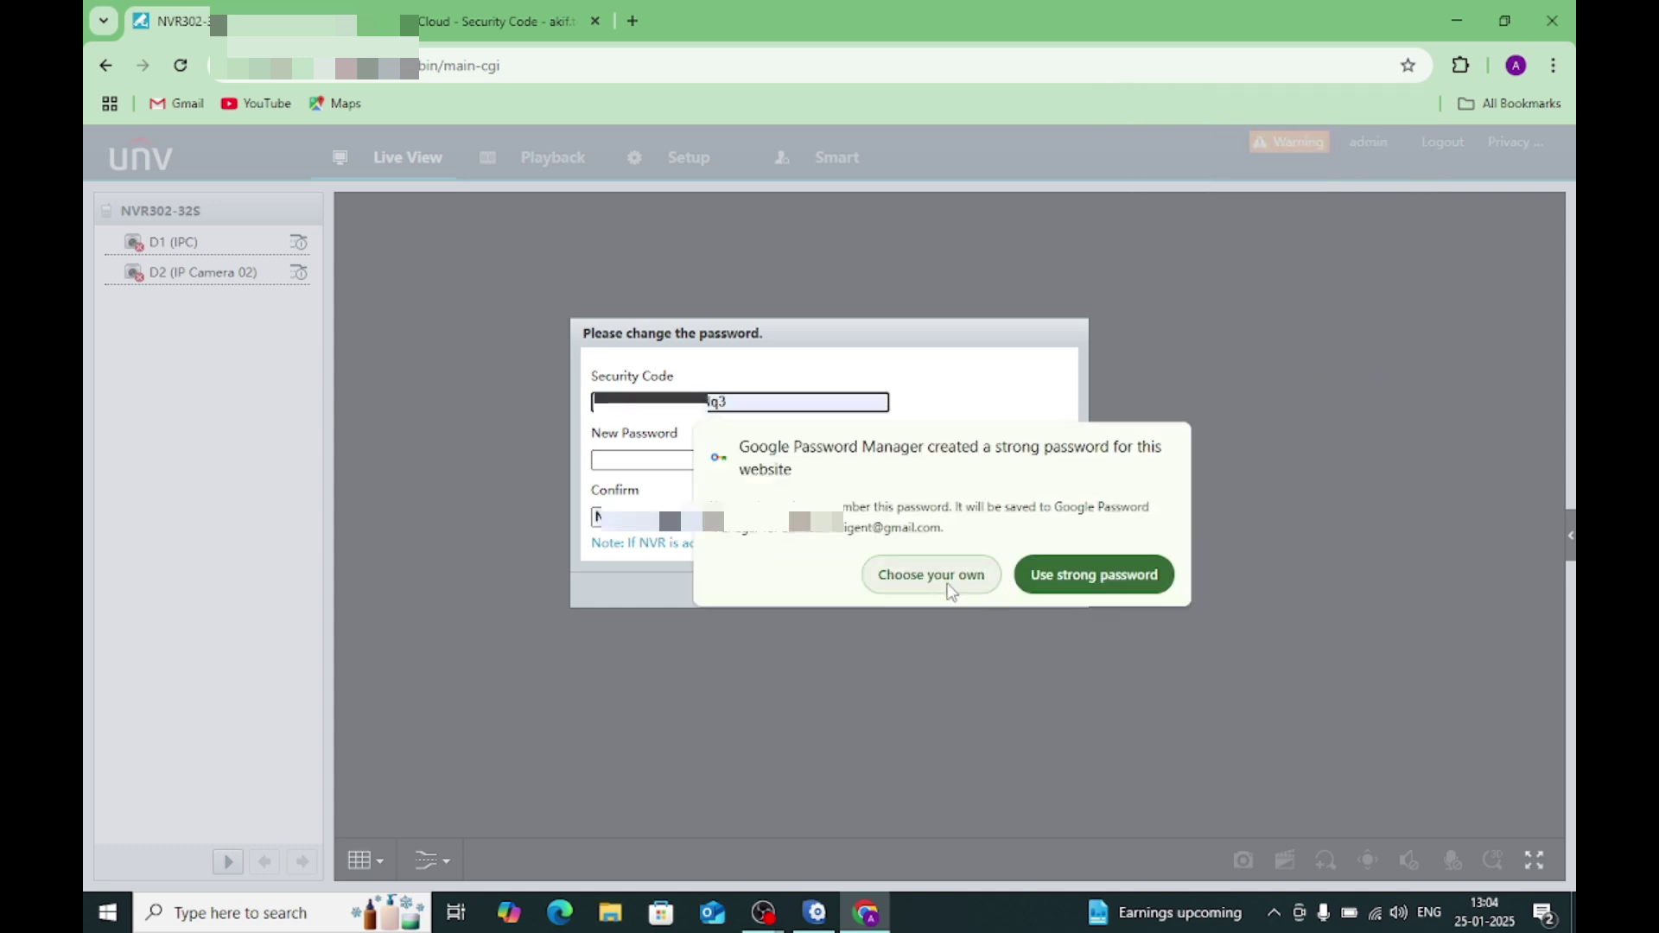
{"action": "left_click", "coordinate": [931, 575]}
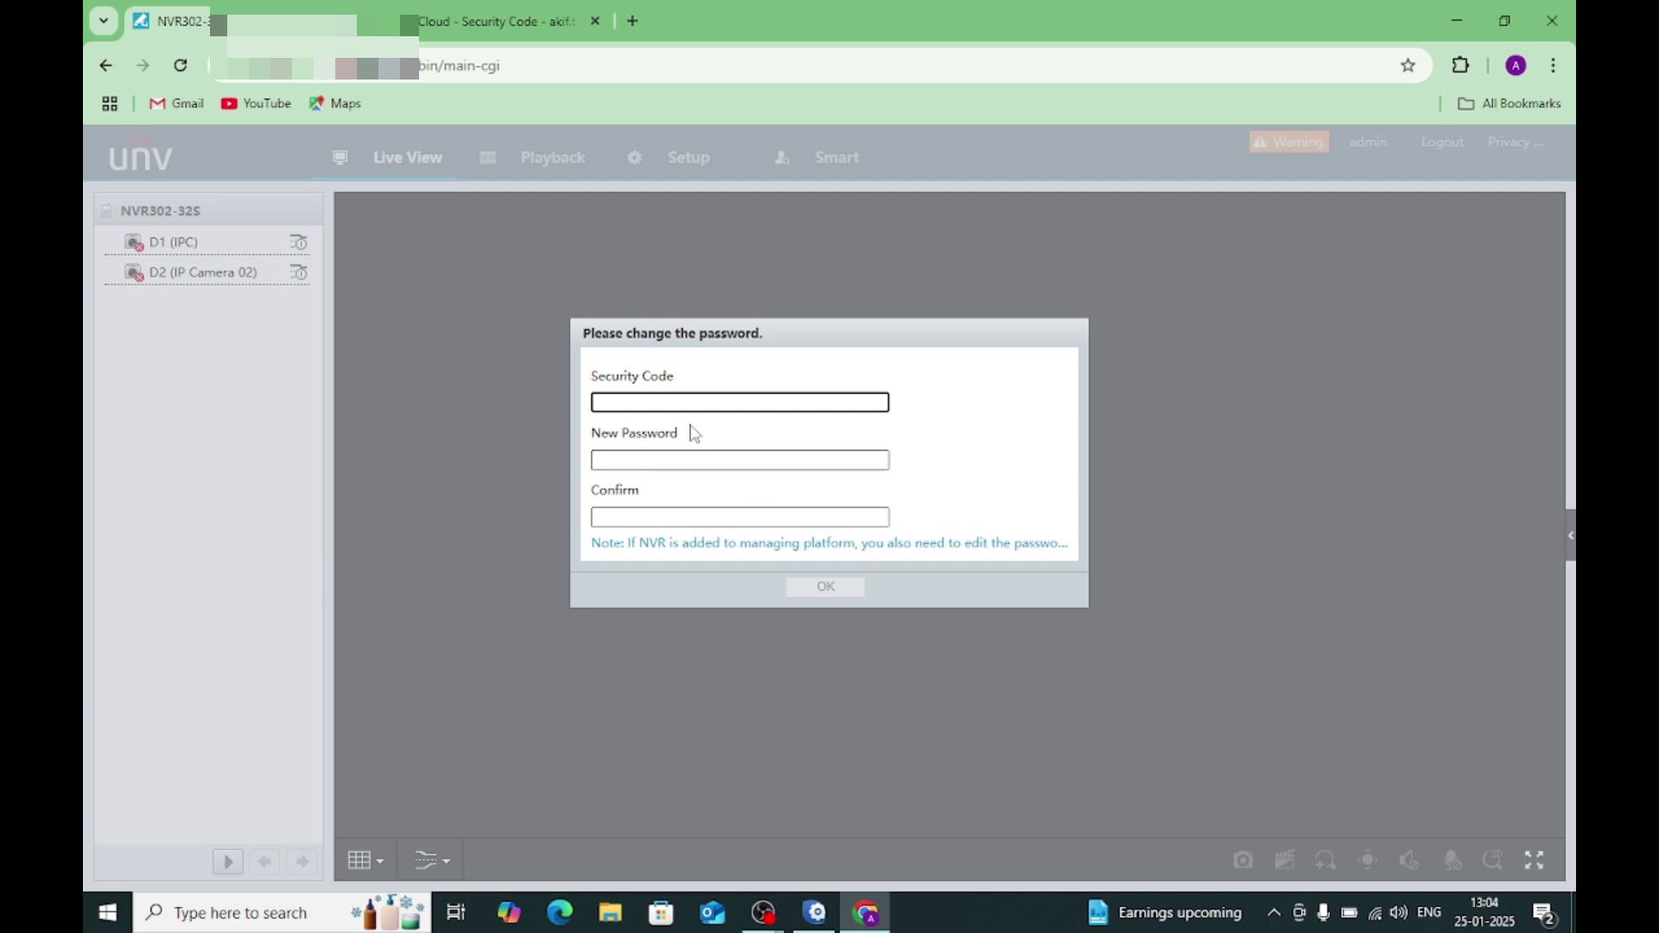
{"action": "key", "text": "ctrl+v"}
{"action": "left_click", "coordinate": [708, 451]}
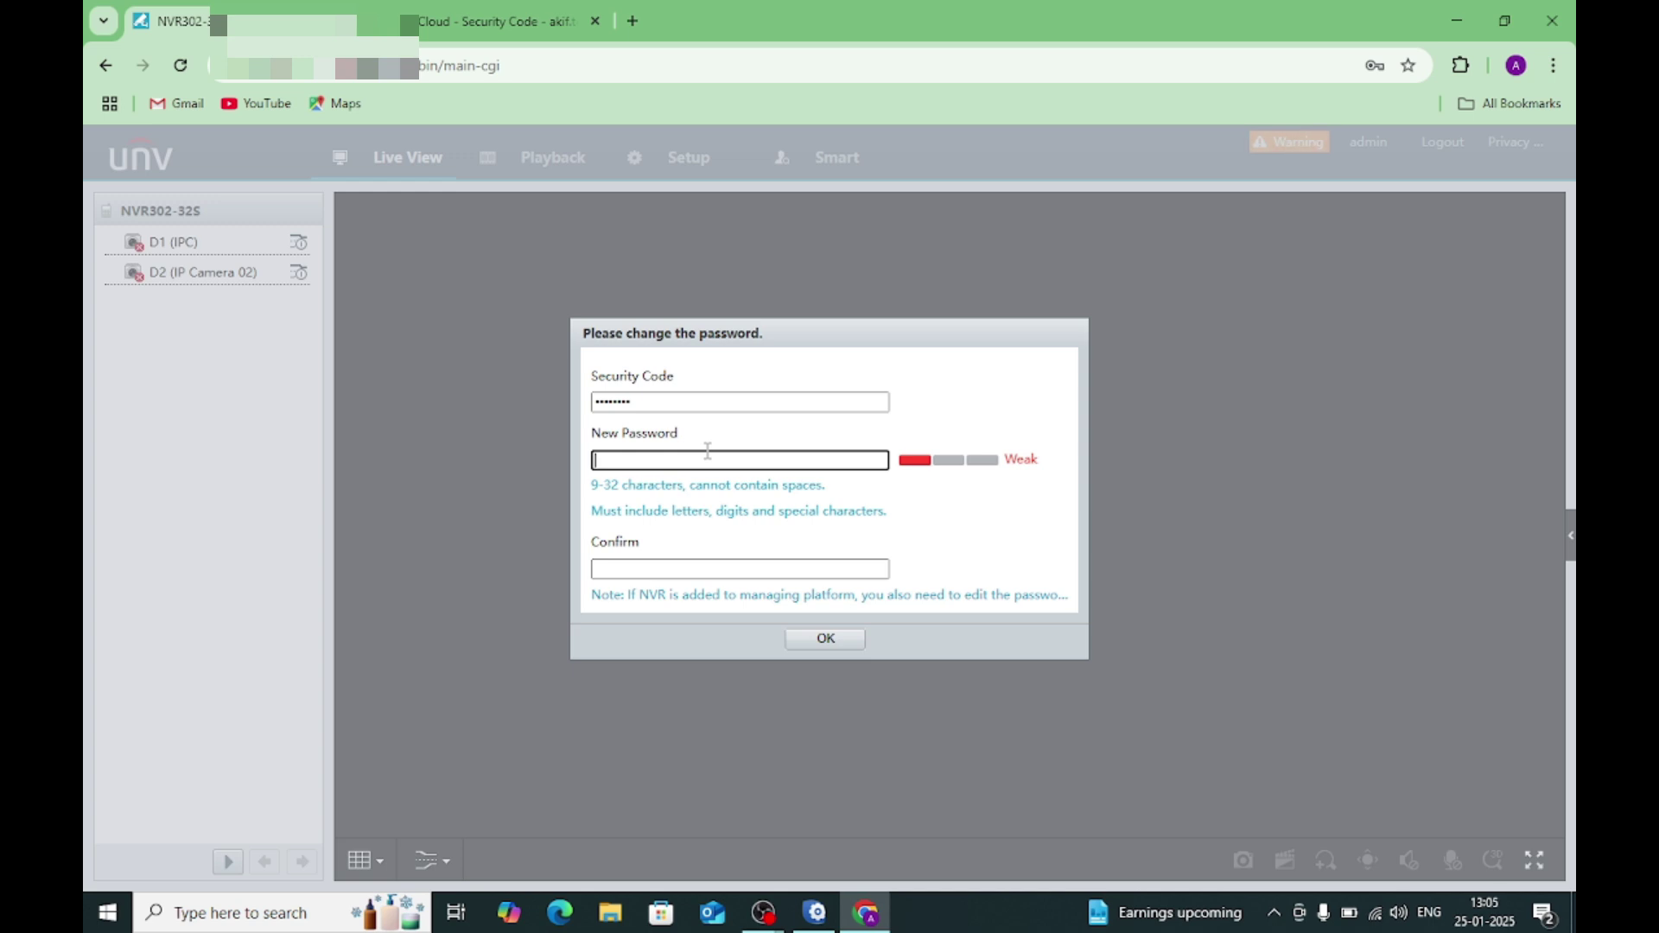
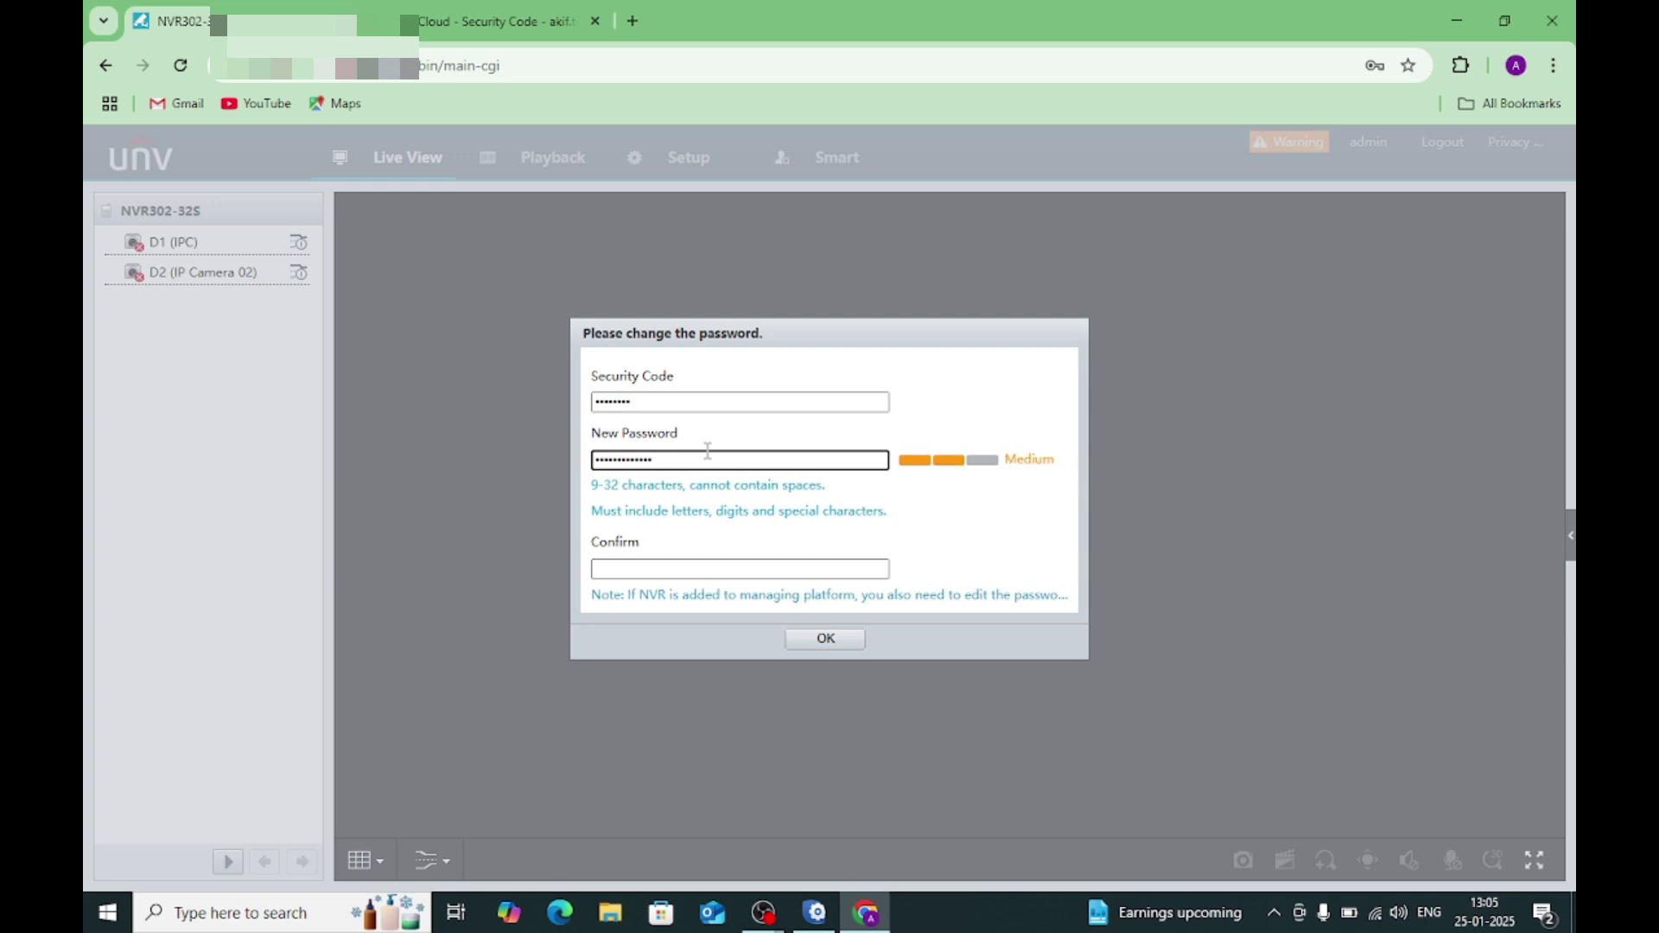
{"action": "key", "text": "Tab"}
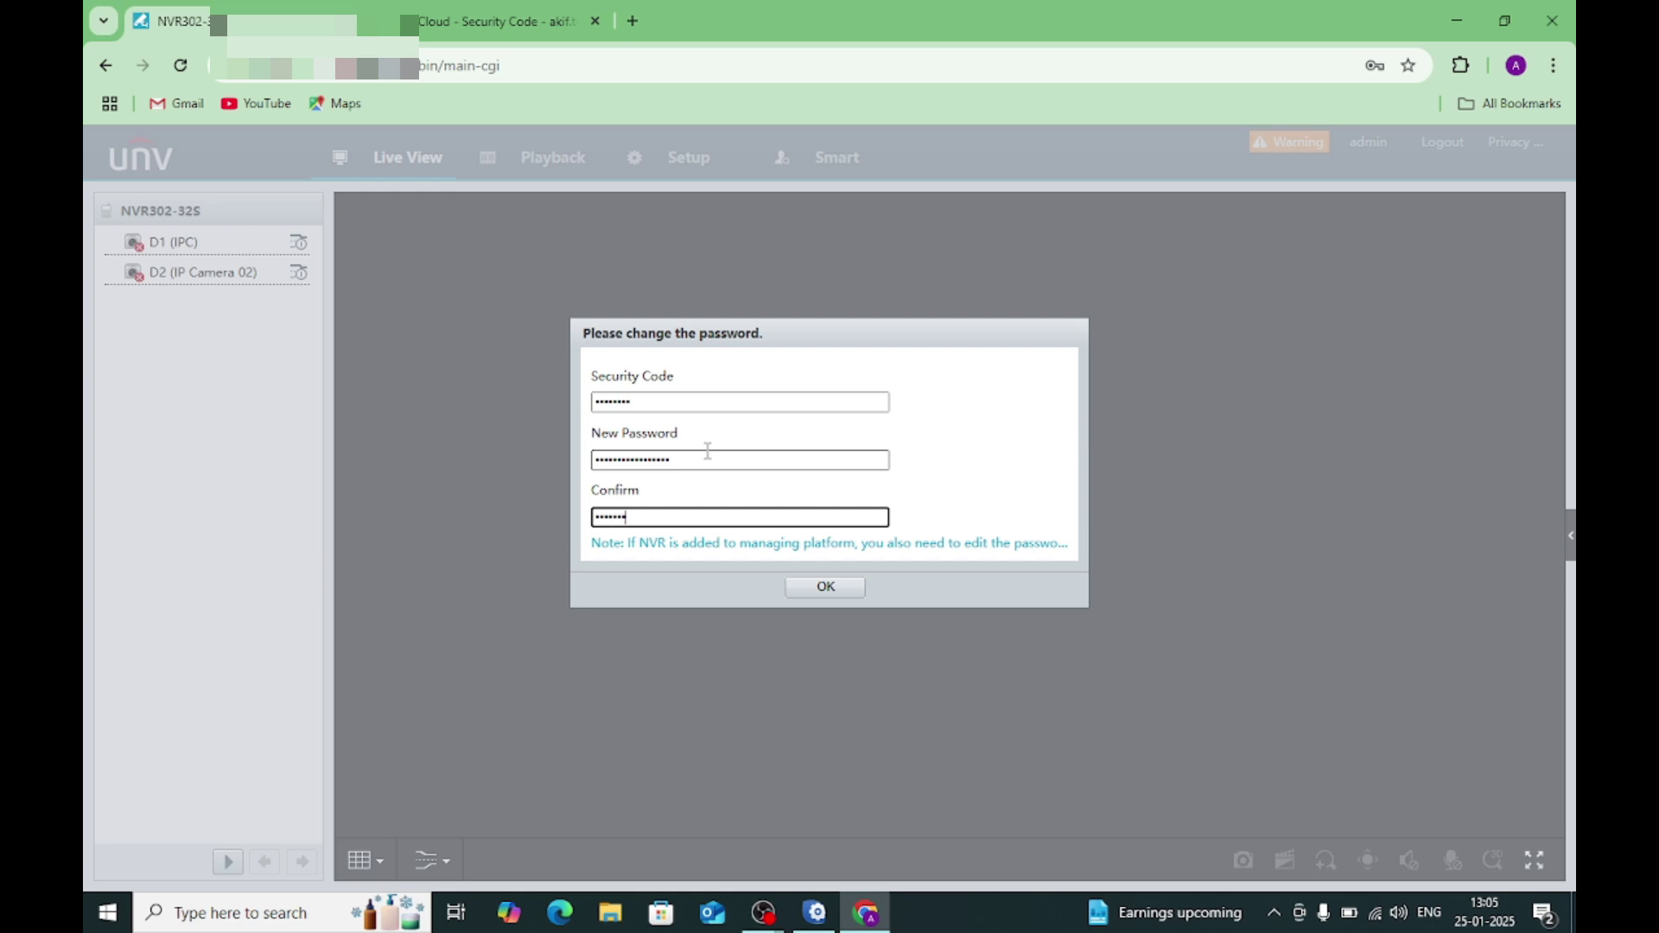
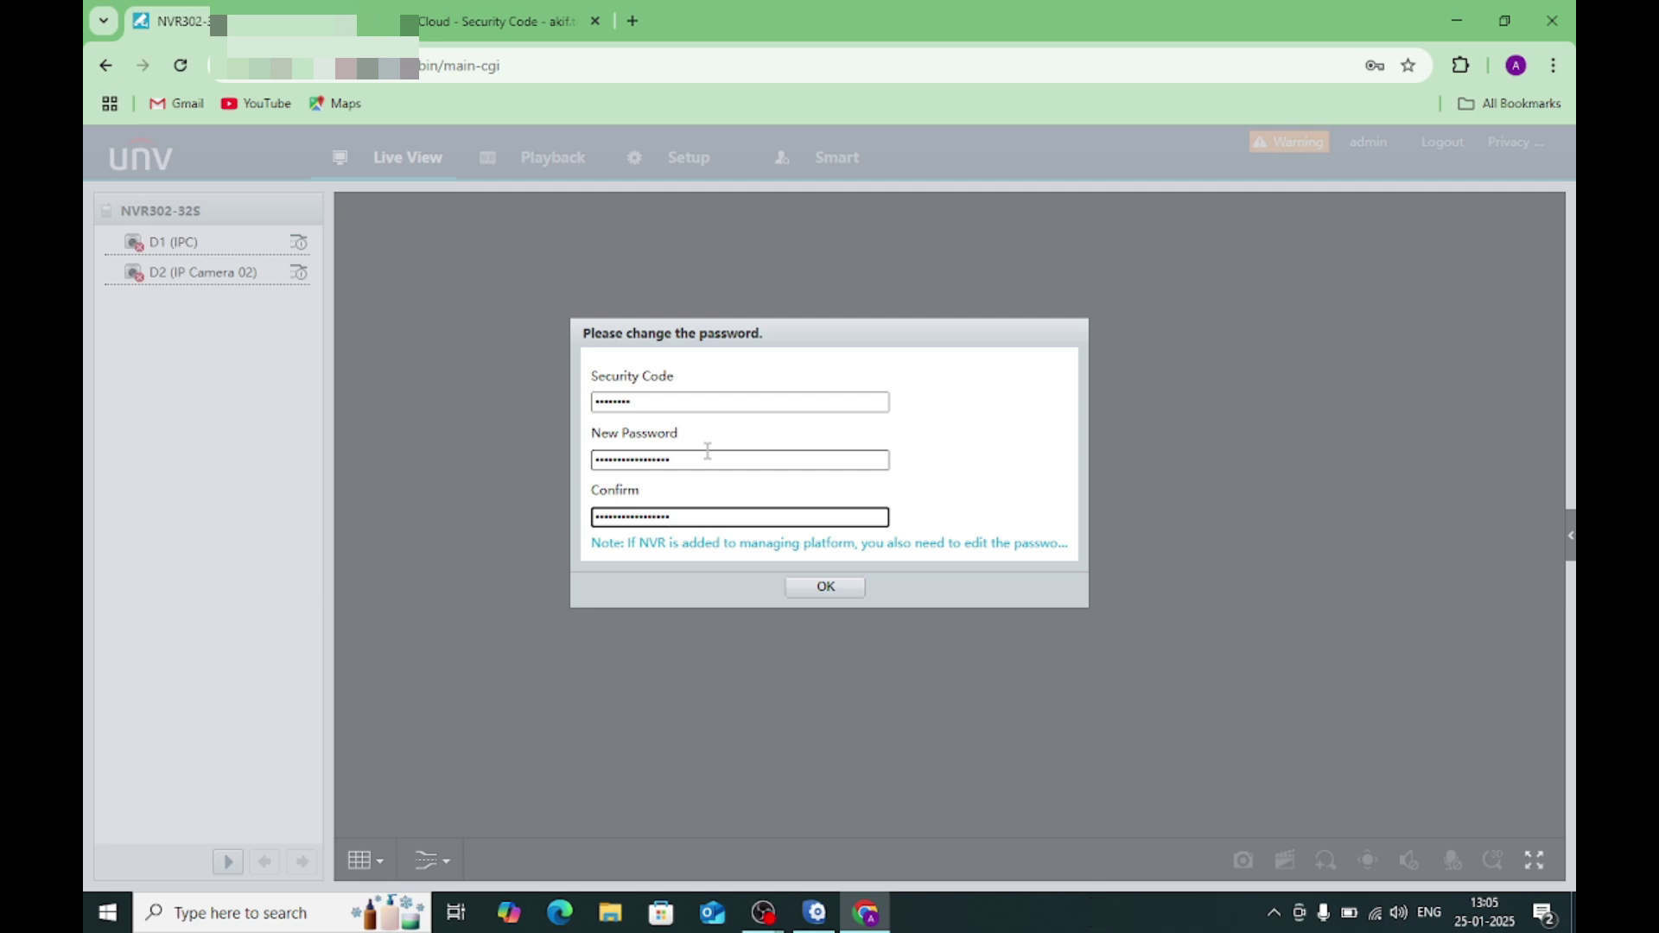
{"action": "left_click", "coordinate": [812, 588]}
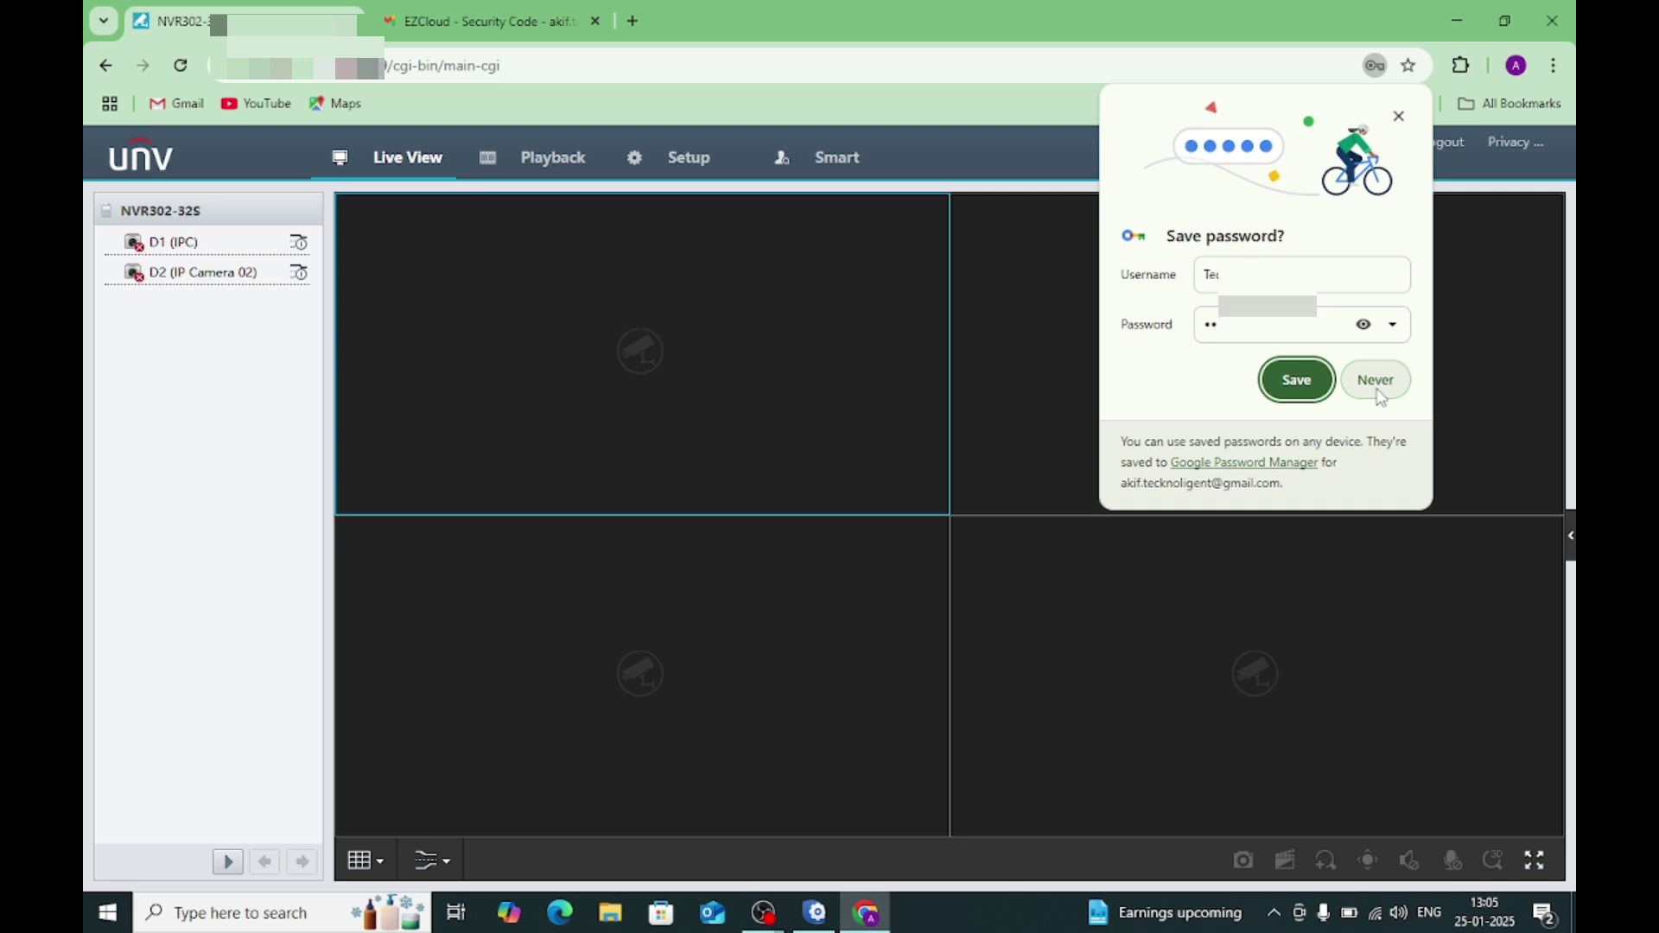
Step: Reveal the password in Chrome's save prompt, then choose Never to skip saving it
{"action": "left_click", "coordinate": [1362, 326]}
{"action": "left_click", "coordinate": [1361, 337]}
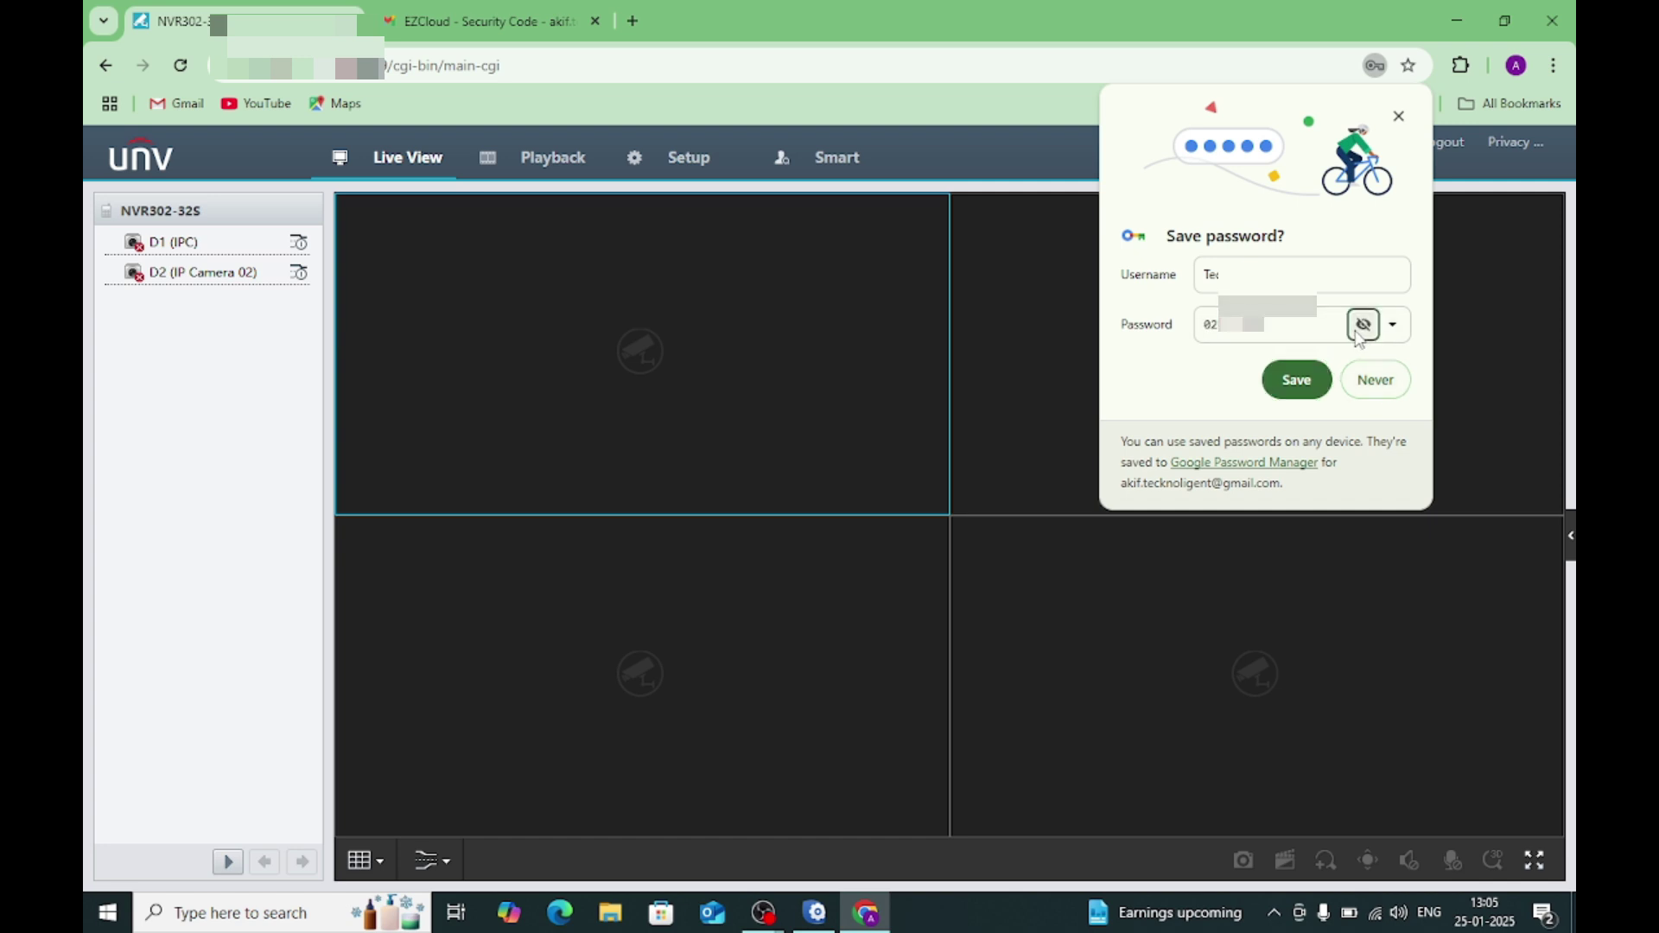
{"action": "left_click", "coordinate": [1309, 333]}
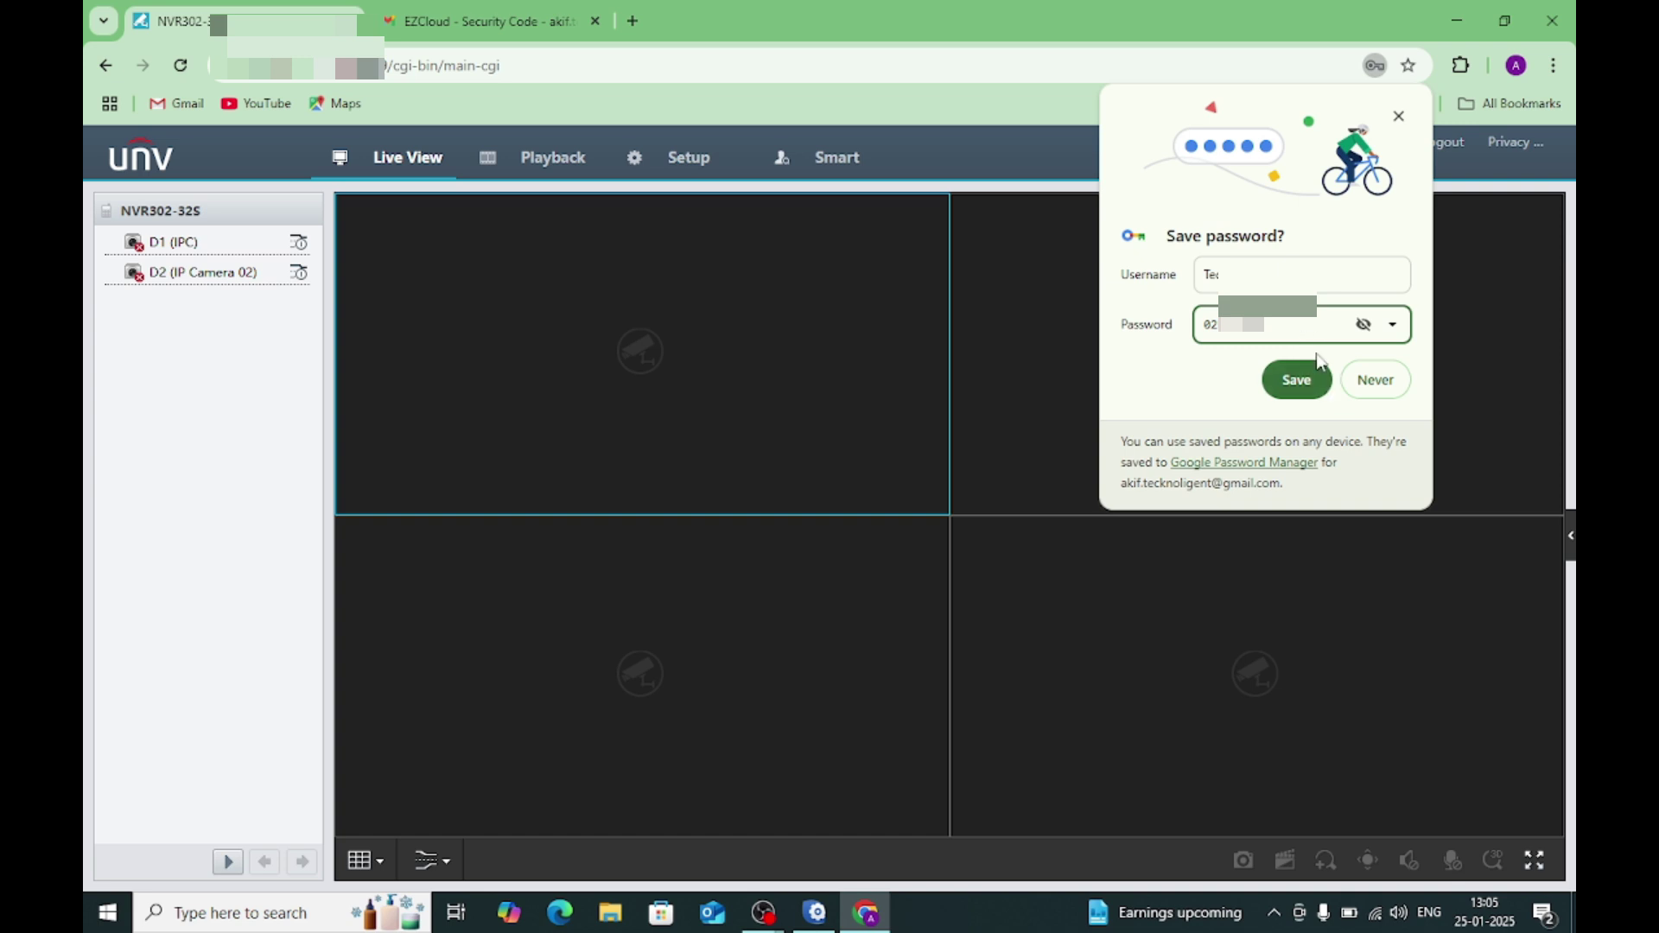
{"action": "left_click", "coordinate": [1374, 381]}
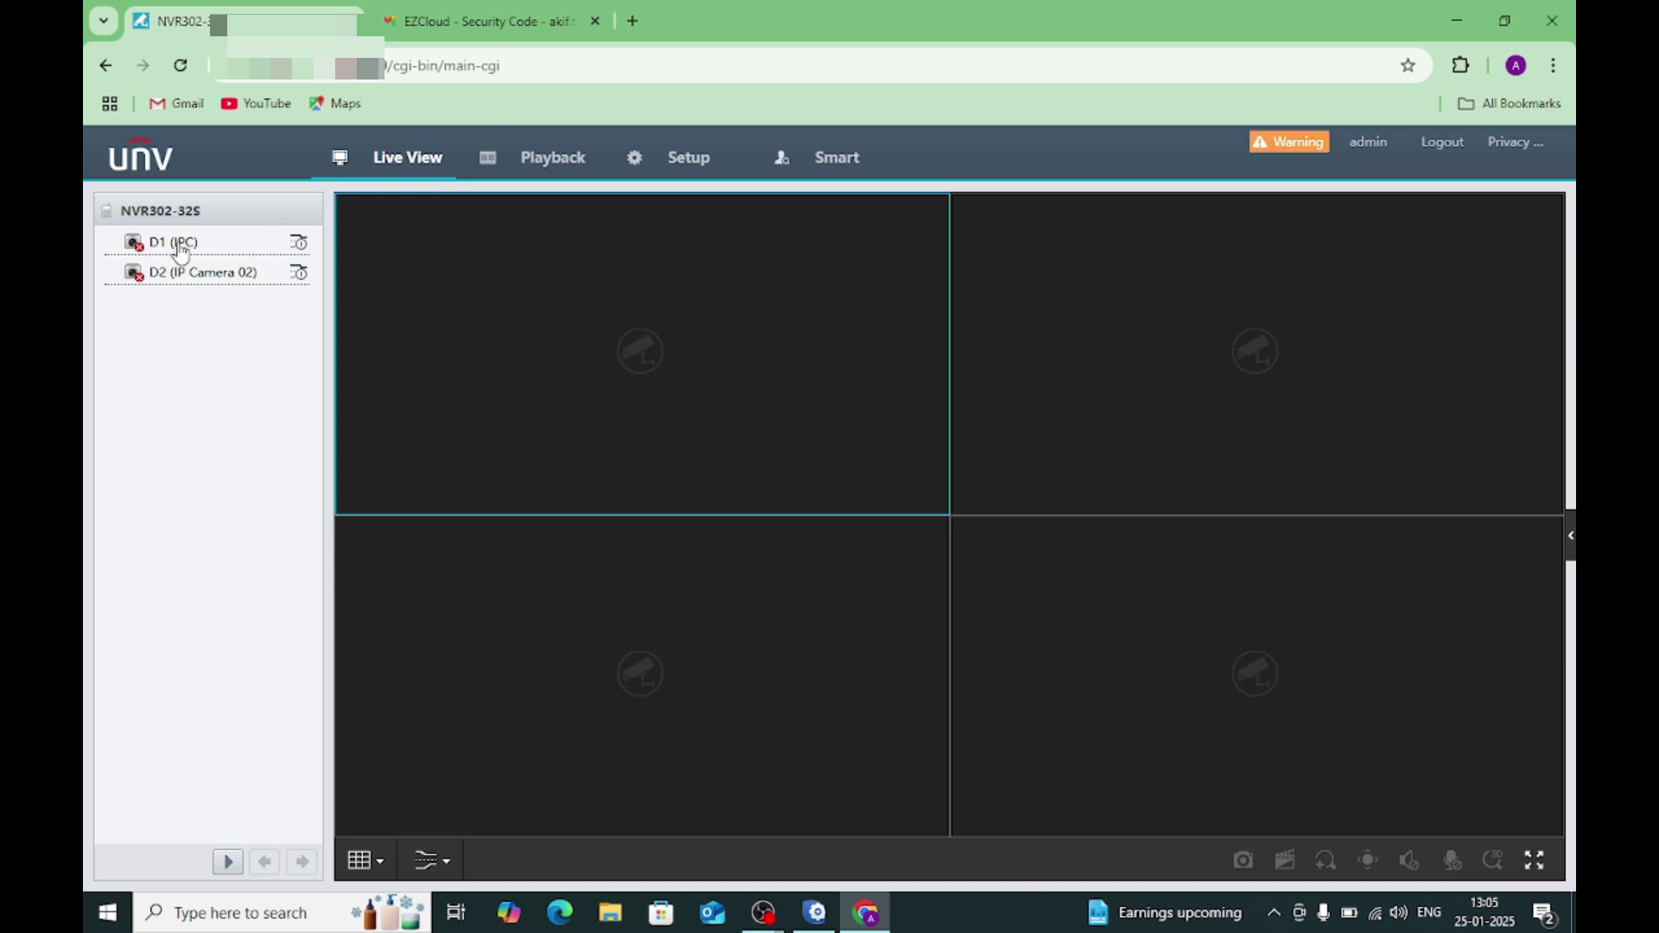
Step: Browse the Playback, Setup and Smart pages, then request logout from the NVR
{"action": "left_click", "coordinate": [536, 170]}
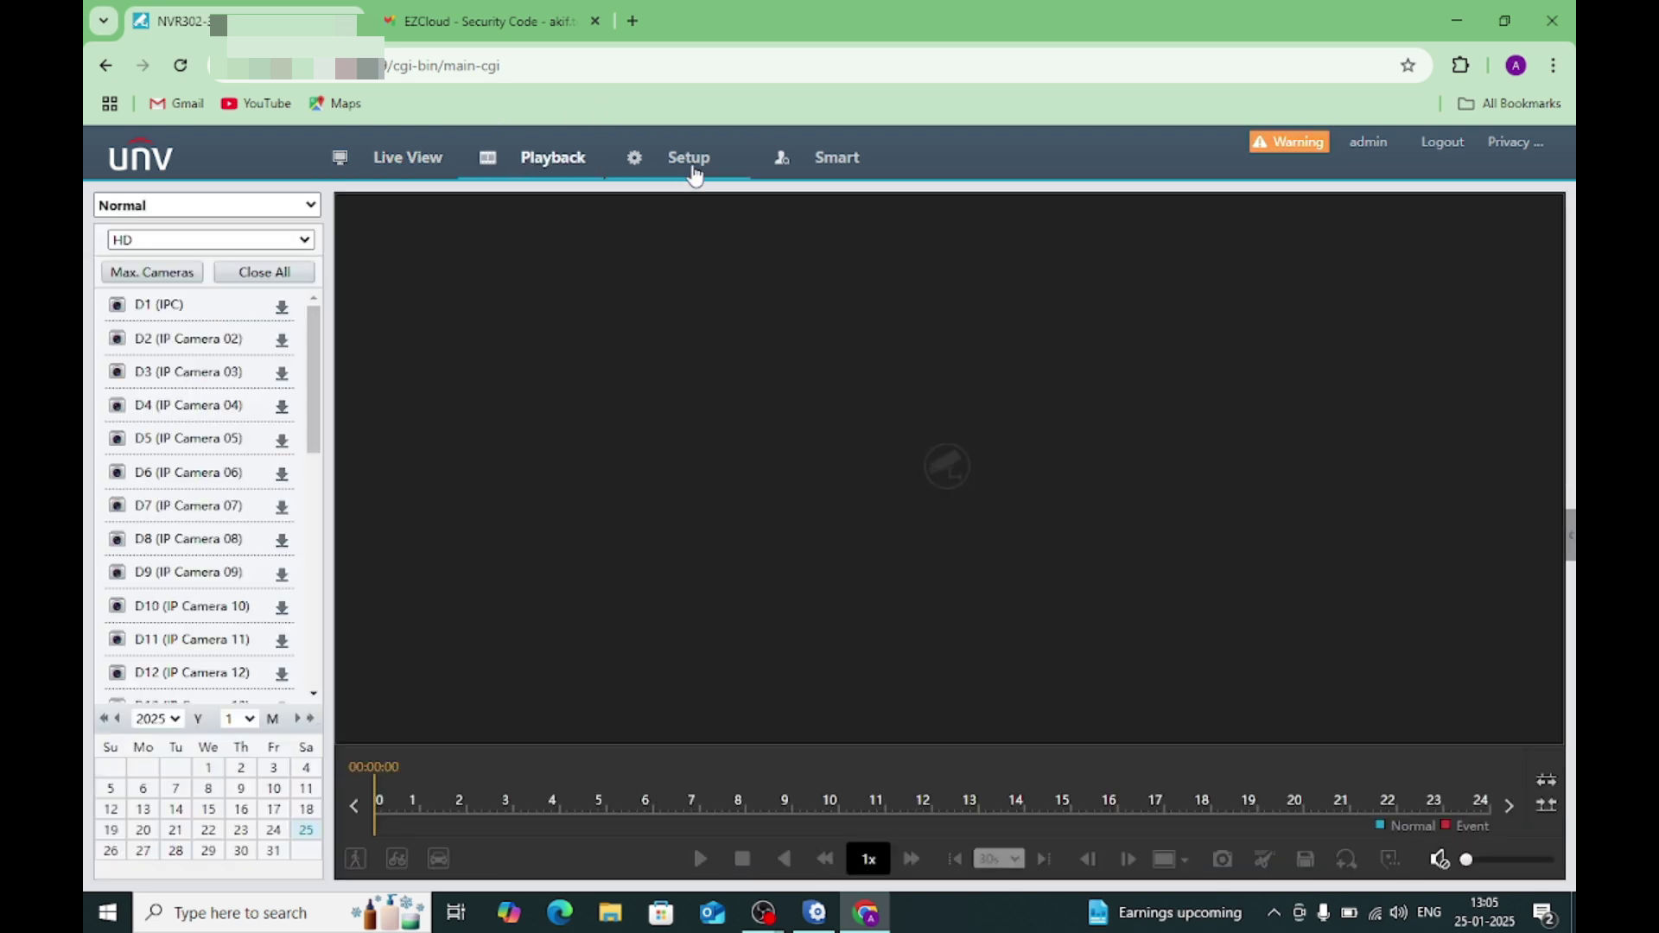
{"action": "left_click", "coordinate": [693, 173]}
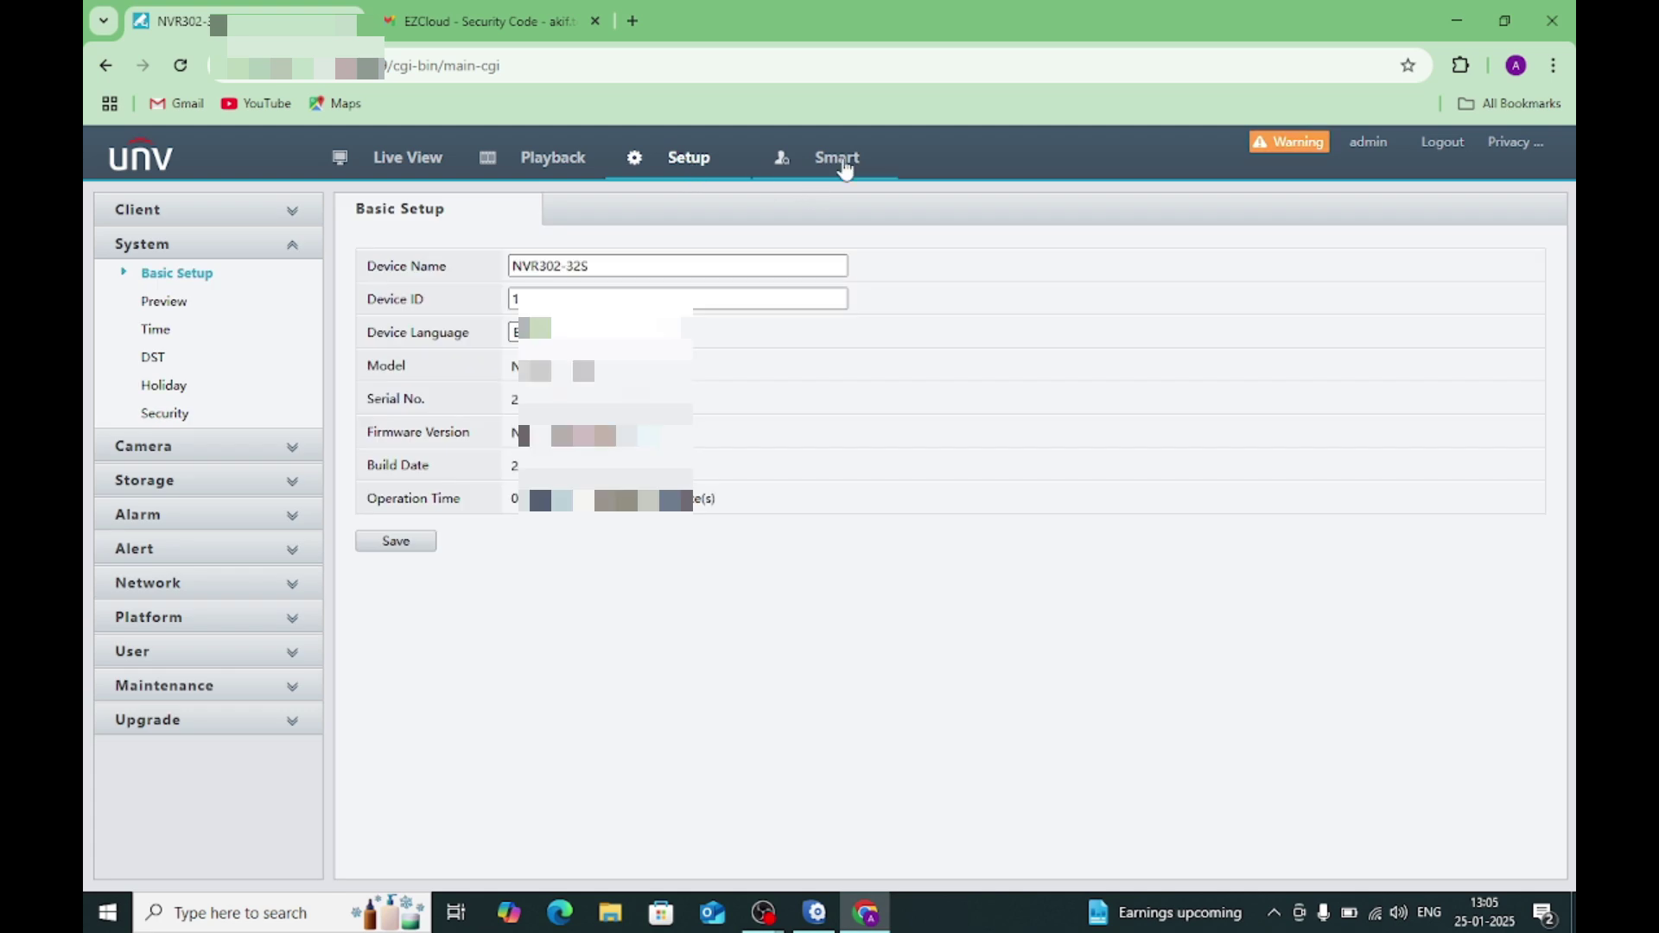
{"action": "left_click", "coordinate": [837, 164]}
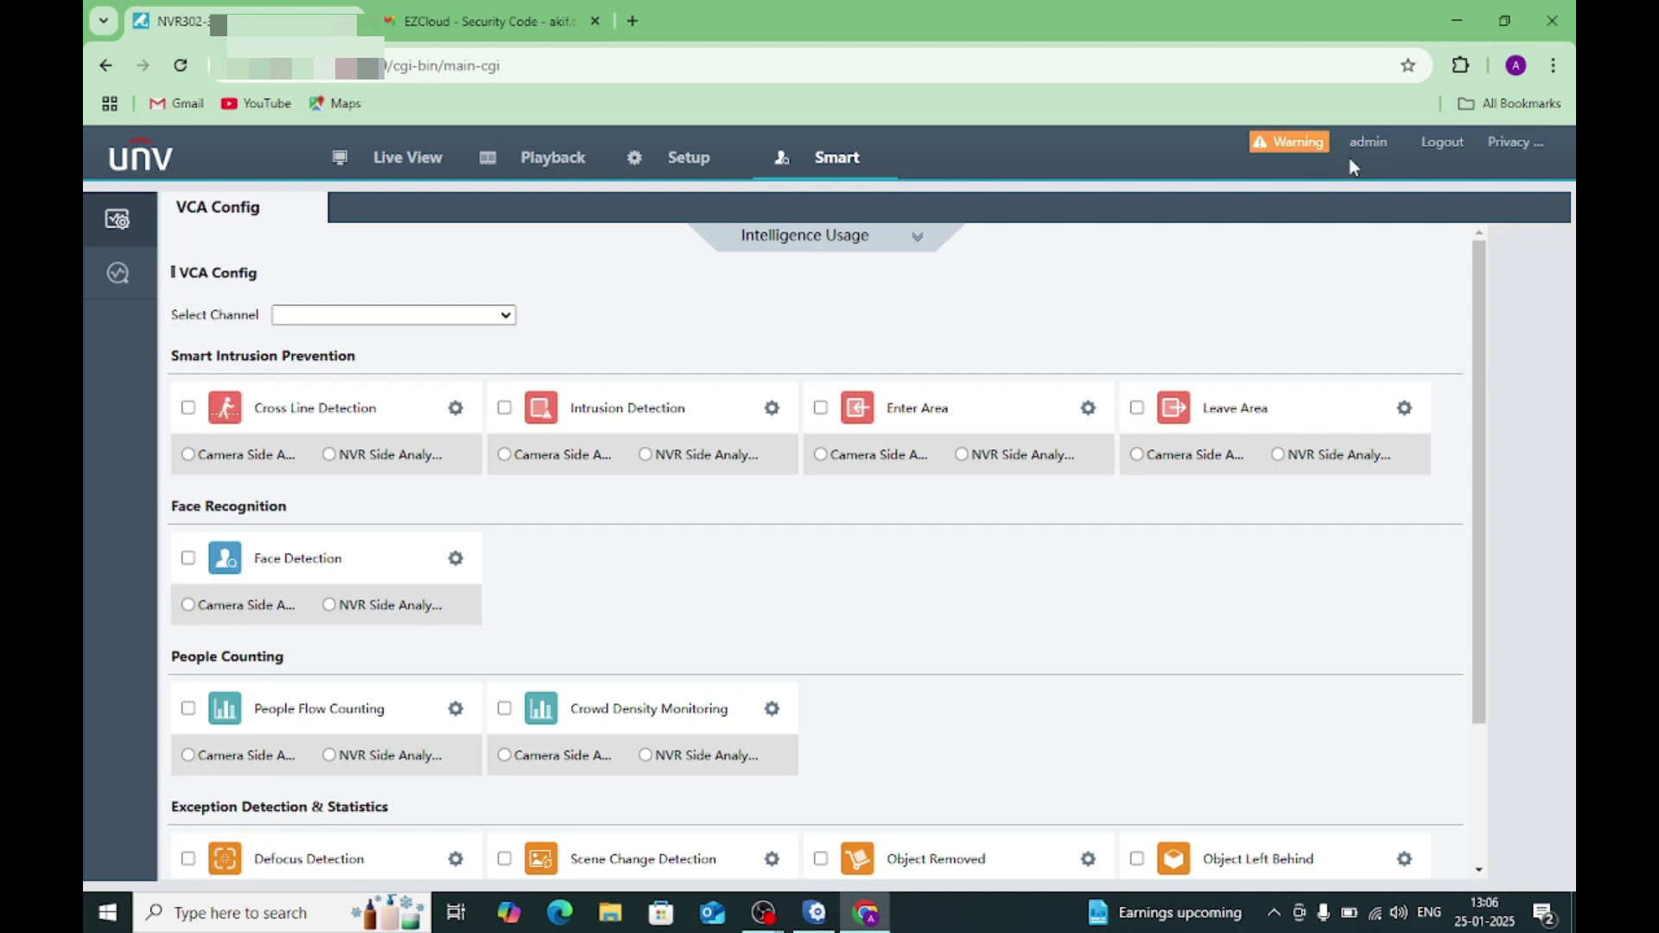
{"action": "left_click", "coordinate": [1445, 143]}
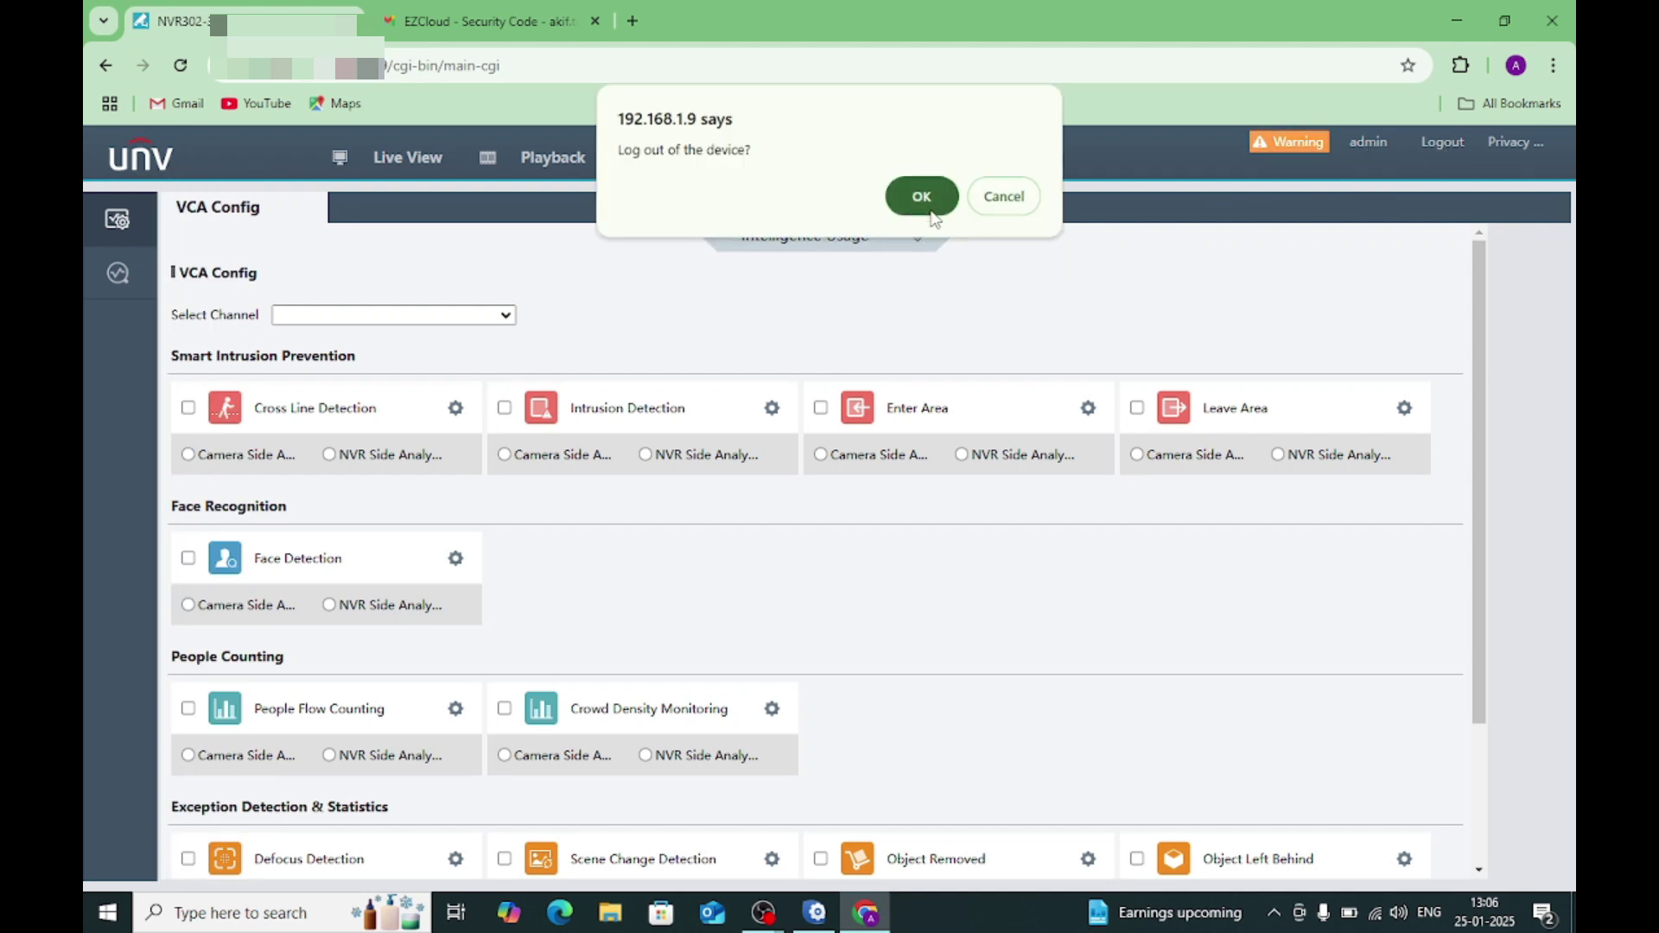
Step: Confirm logout, then sign in as admin using the new password
{"action": "left_click", "coordinate": [921, 197]}
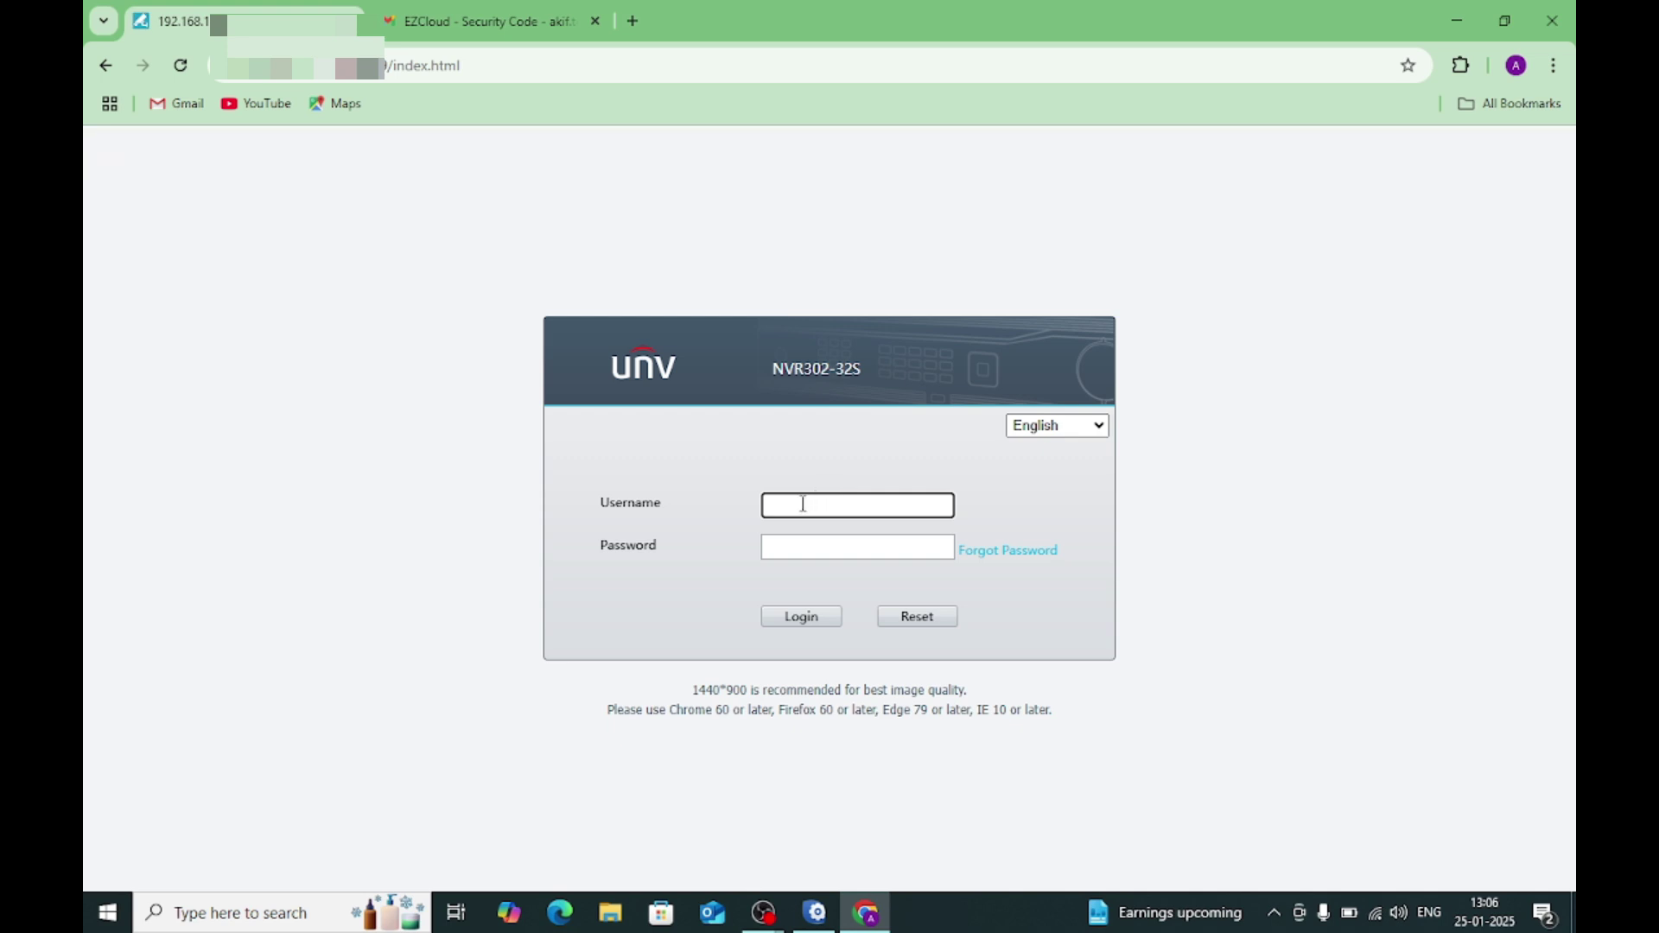
{"action": "type", "text": "admin"}
{"action": "key", "text": "Tab"}
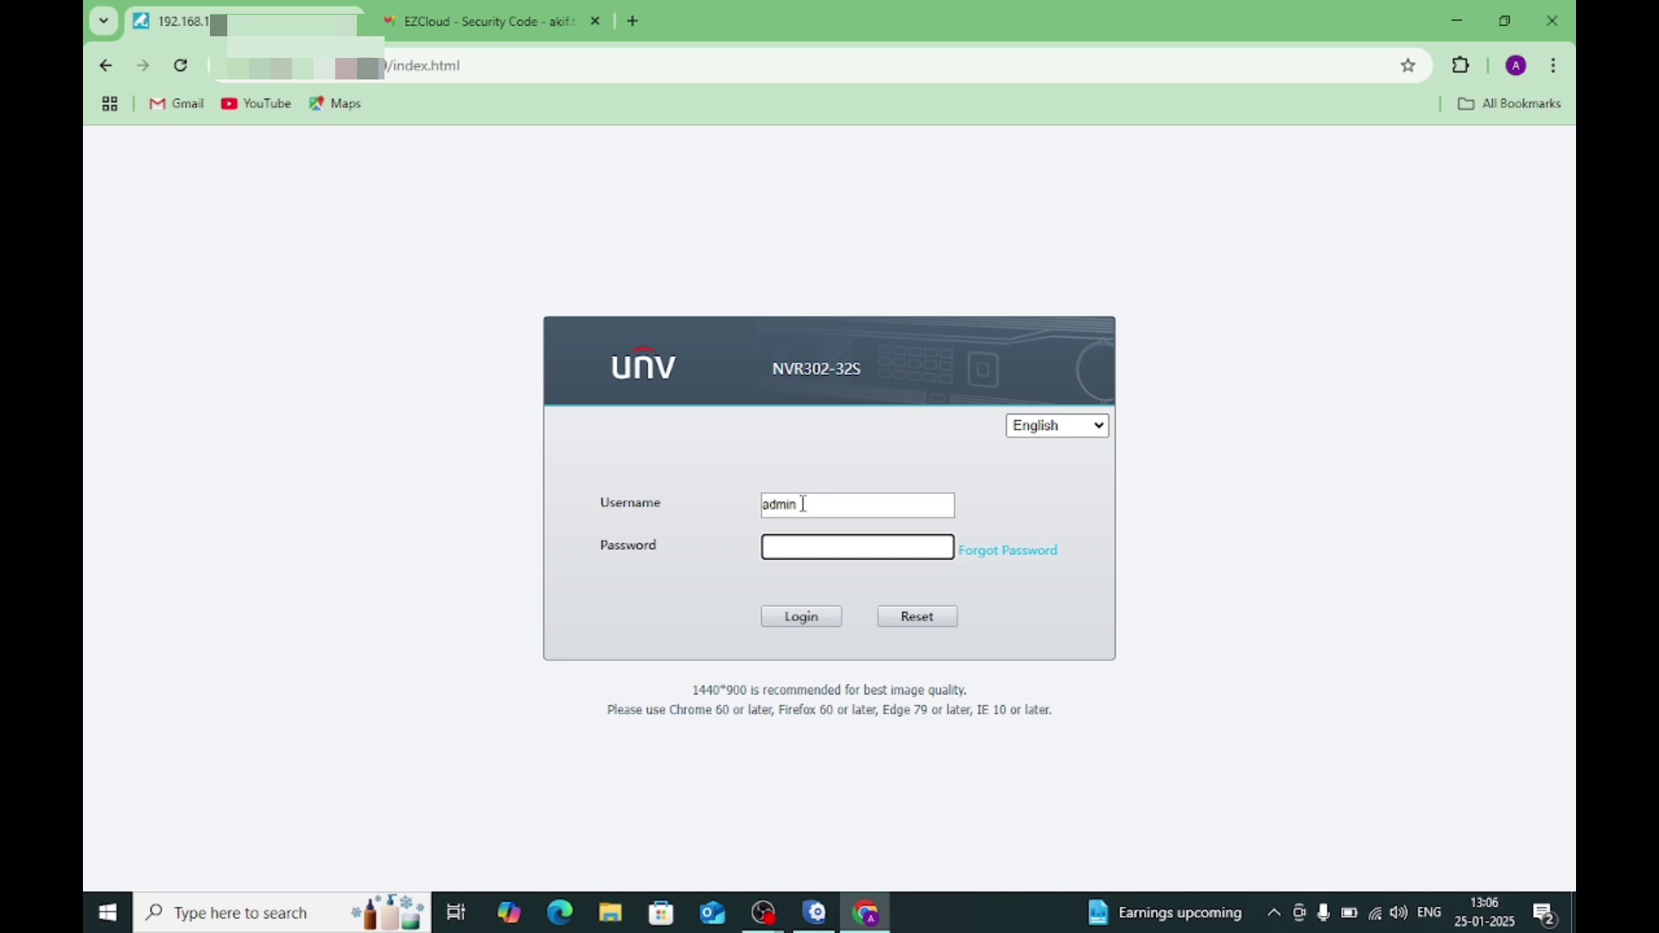
{"action": "type", "text": "****************"}
{"action": "left_click", "coordinate": [811, 618]}
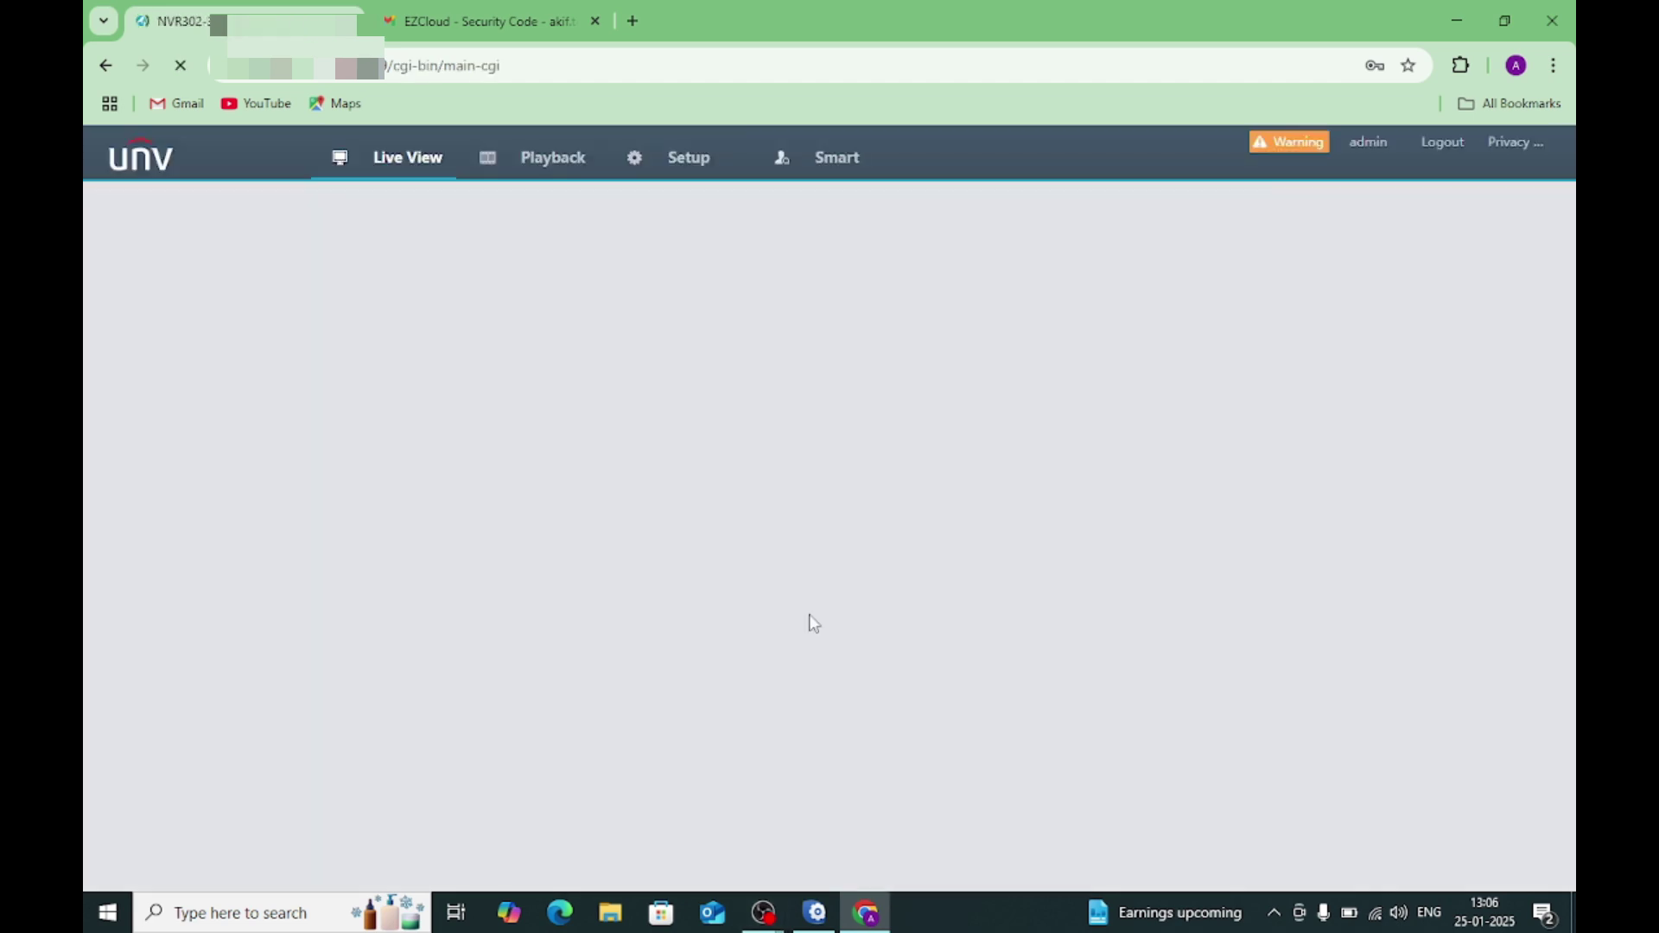